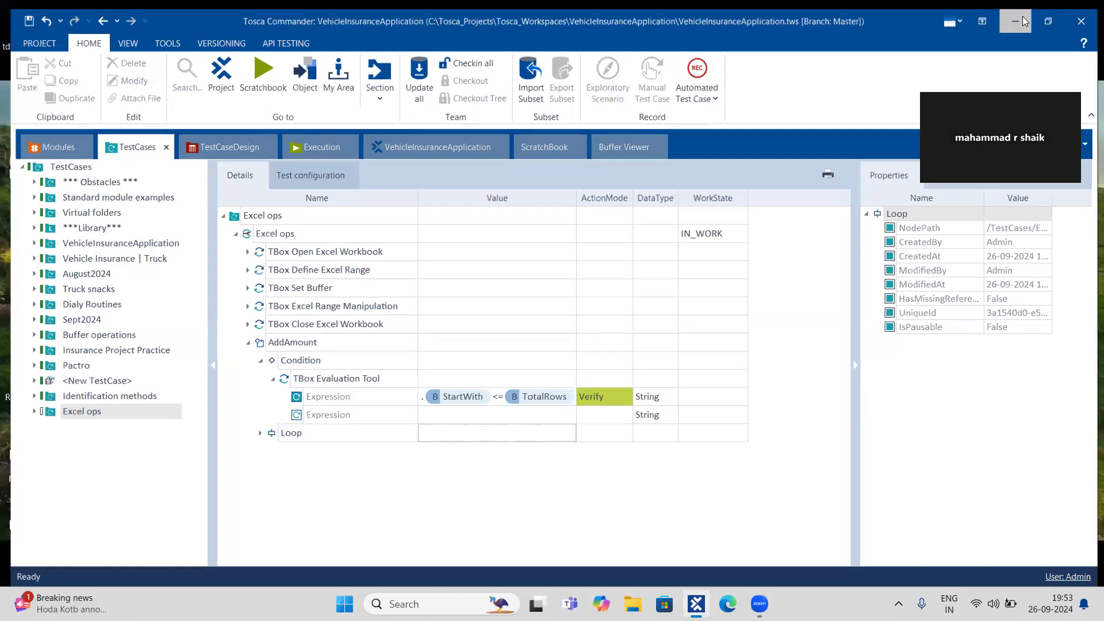
Review the Premium column in the Tcount workbook in Excel and switch back to Tosca Commander.
double_click(625, 235)
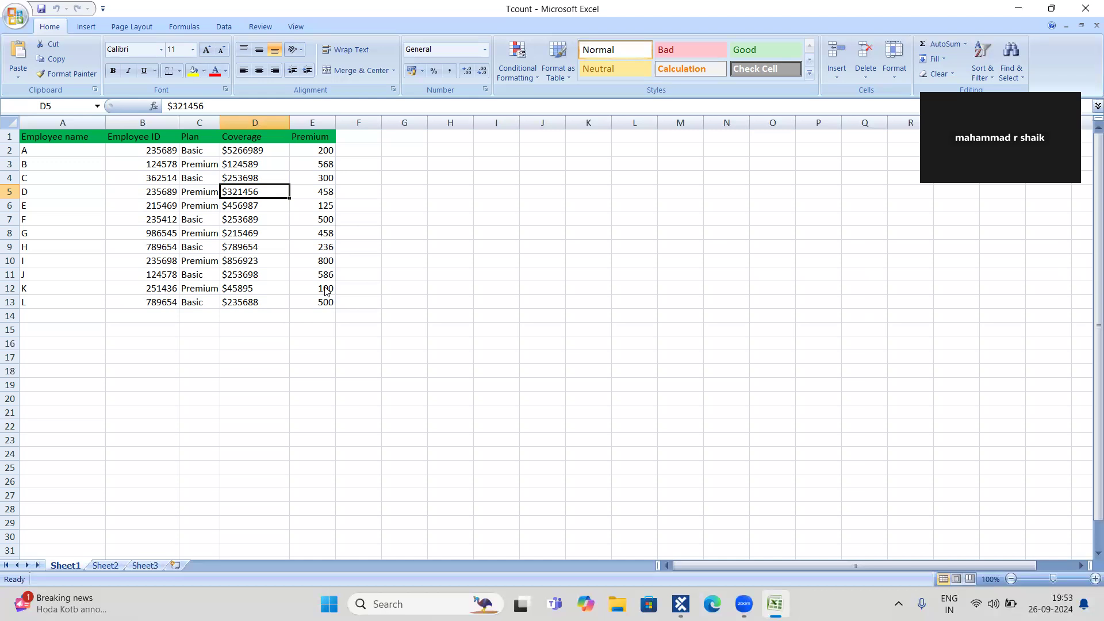
click(324, 262)
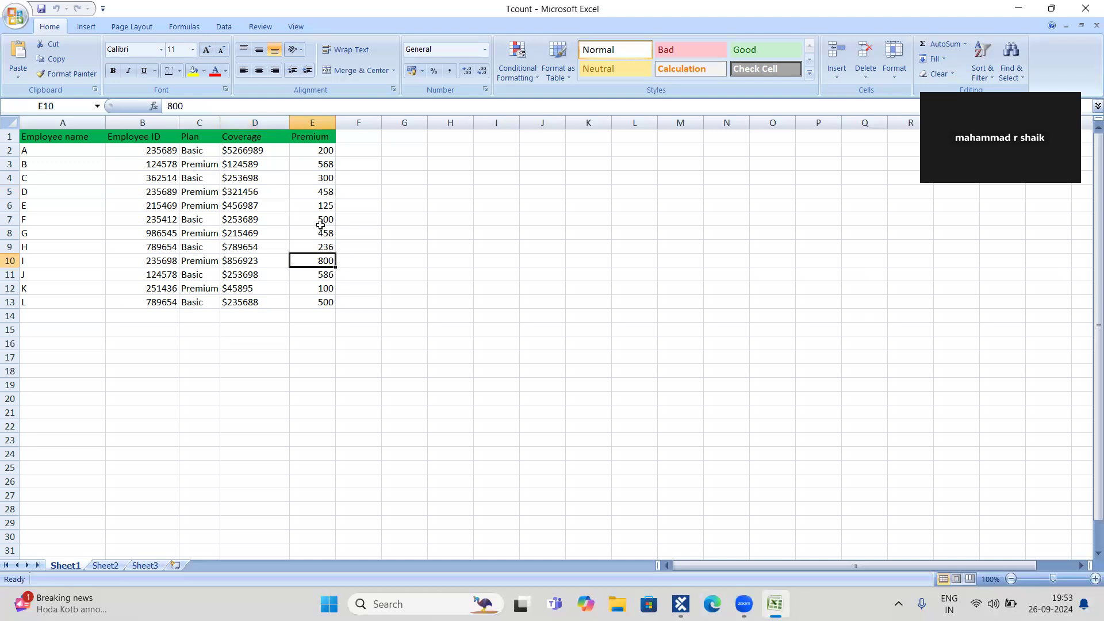
click(681, 603)
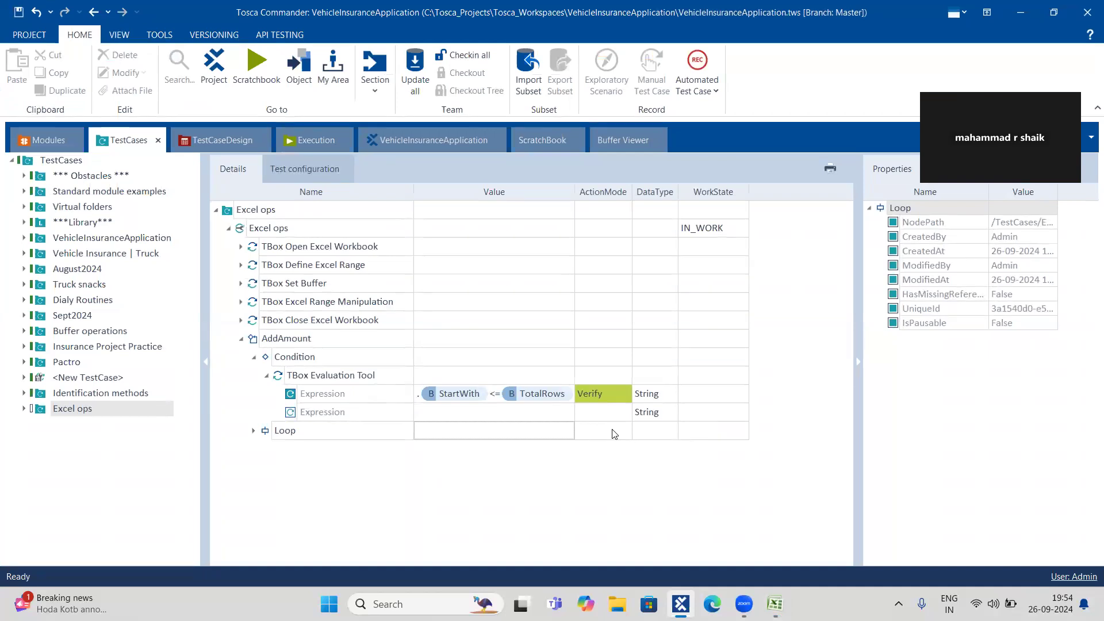
Expand the Loop's TBox Excel Range Manipulation down to the cells of row $1, and expand the TBox Set Buffer step.
click(253, 431)
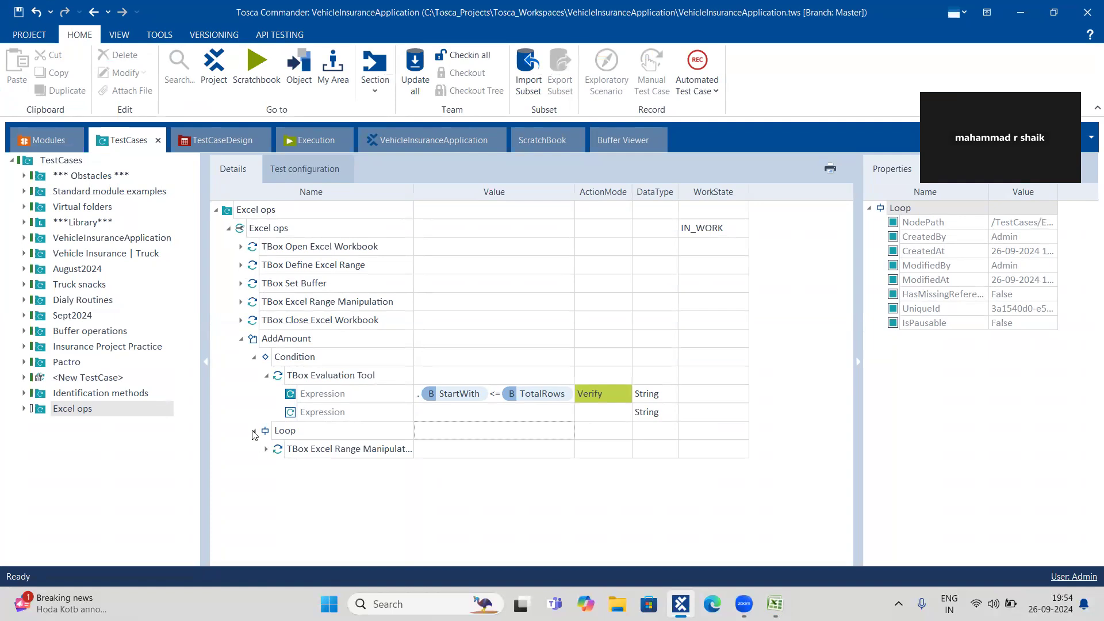
click(266, 449)
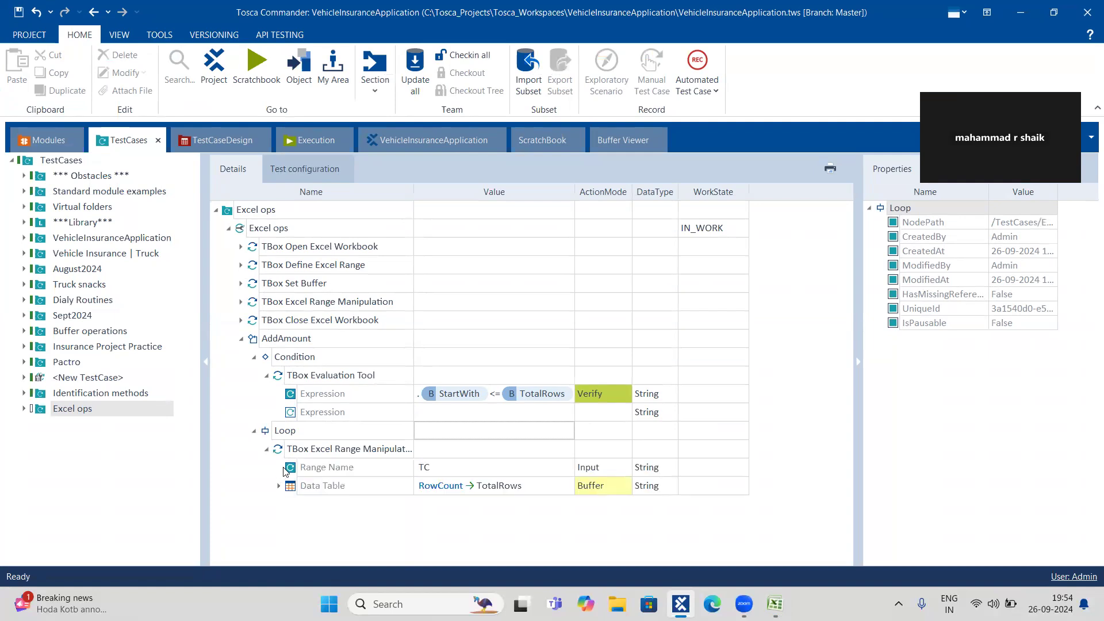
click(279, 486)
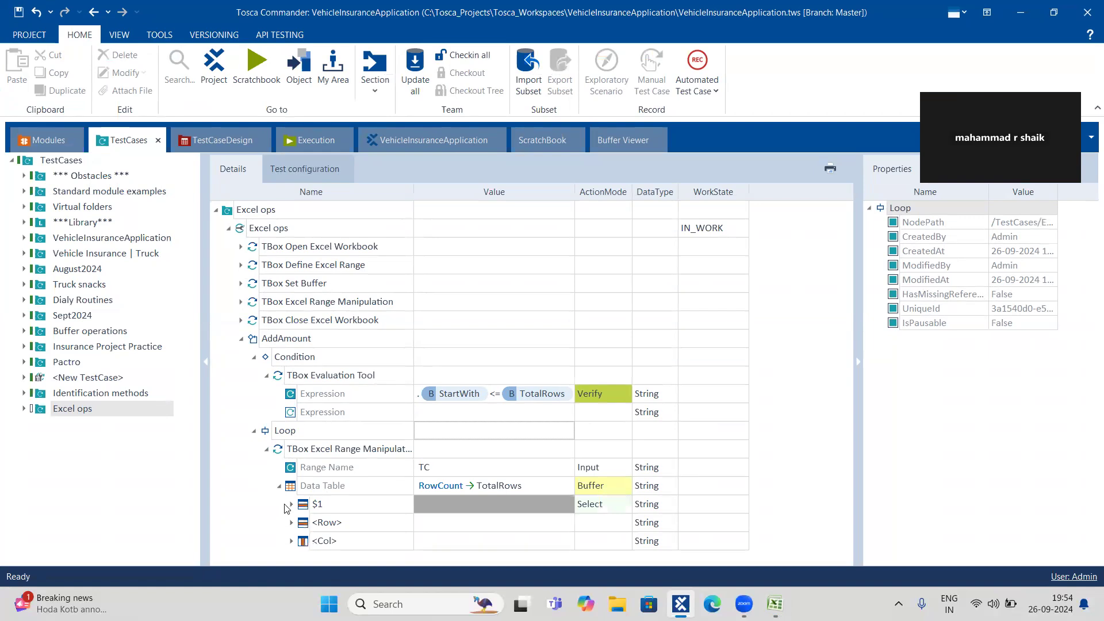
click(291, 505)
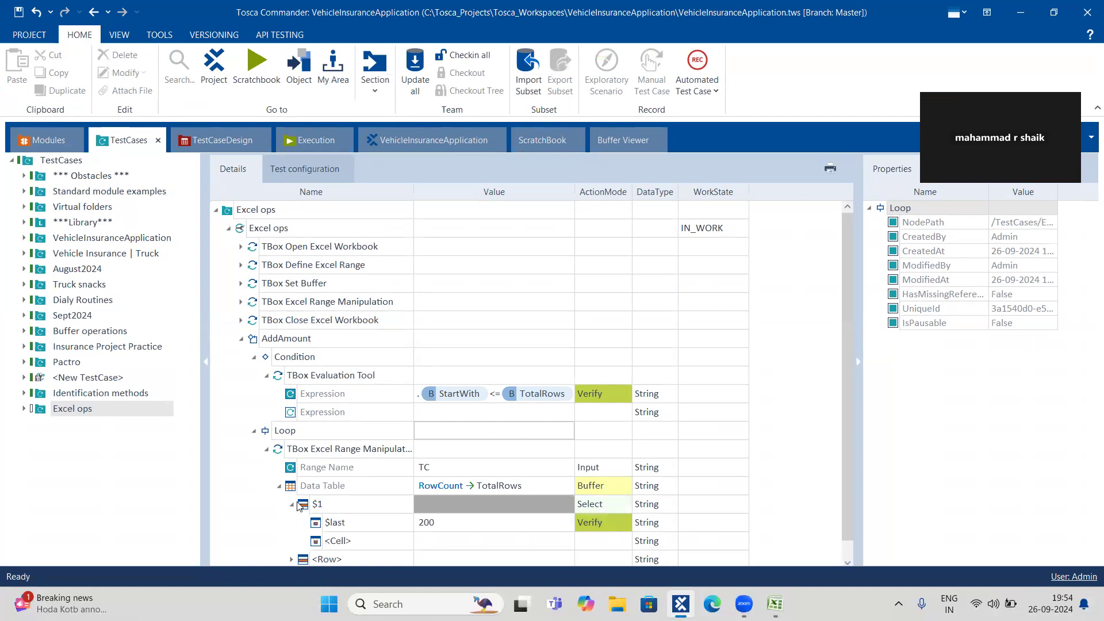
click(241, 283)
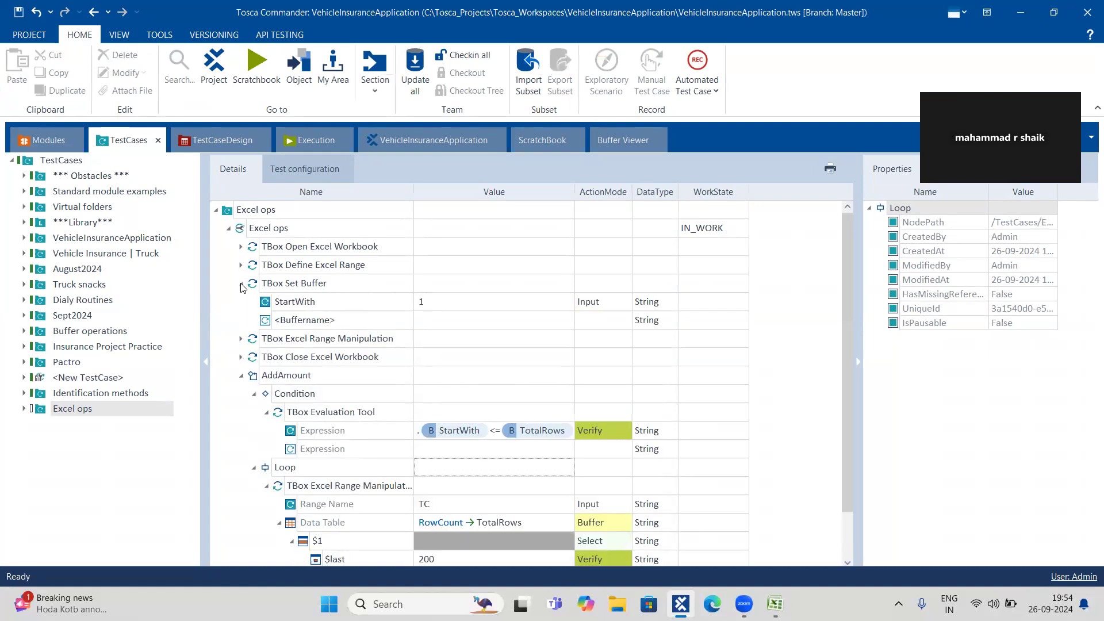
Select the buffer name StartWith in the TBox Set Buffer step for reuse in the Loop's Data Table.
click(315, 302)
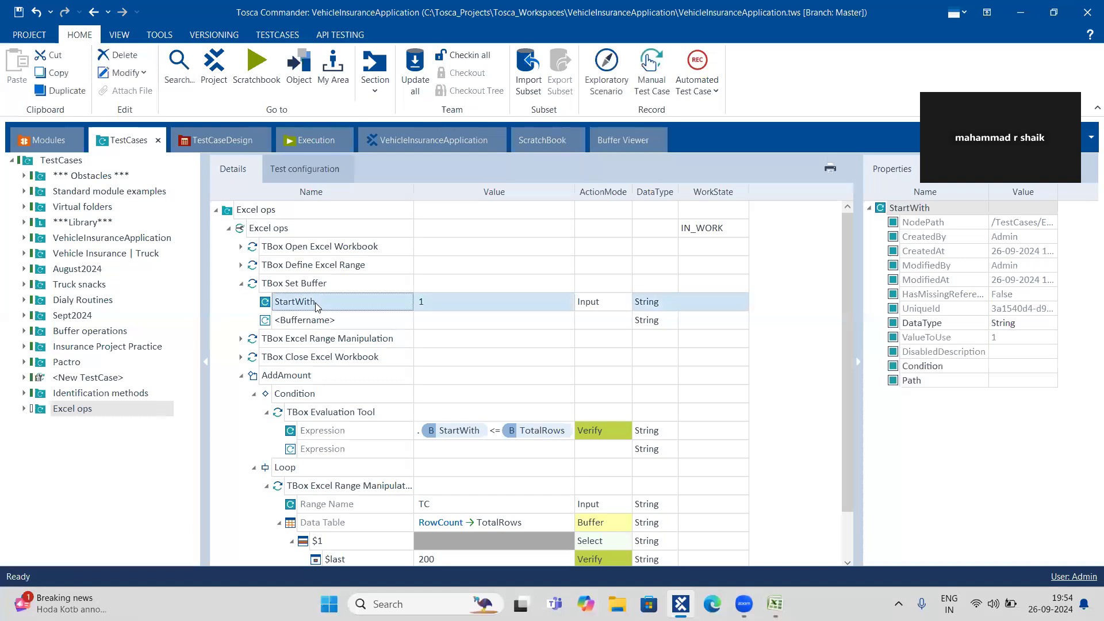
click(315, 302)
key(ctrl+a)
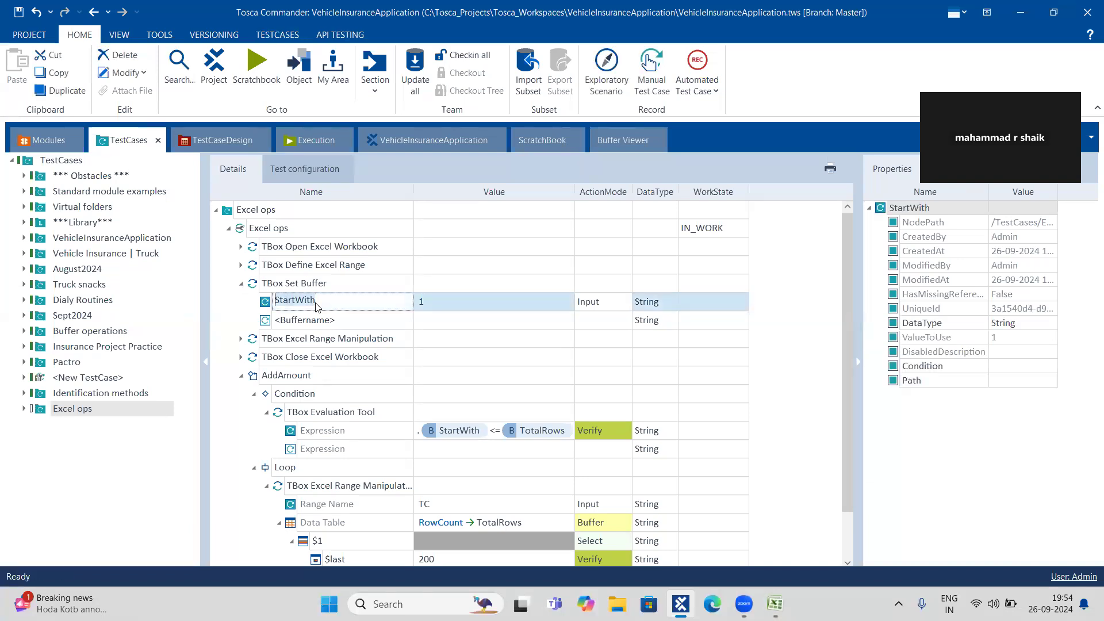
click(216, 415)
scroll(233, 457, down, 1)
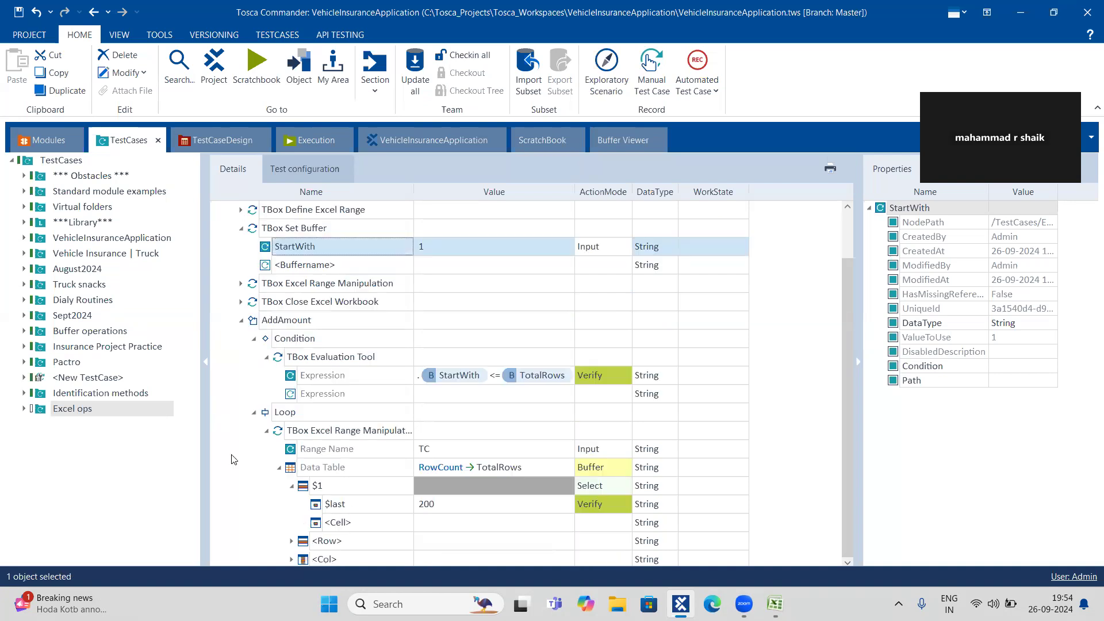
click(362, 487)
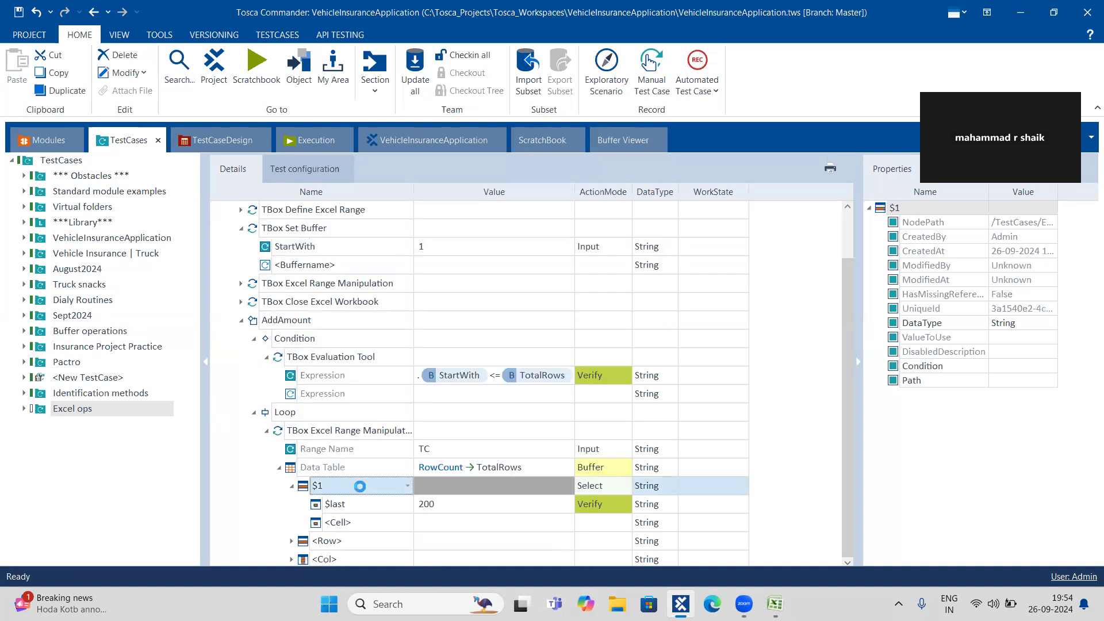
click(359, 486)
key(shift+Home)
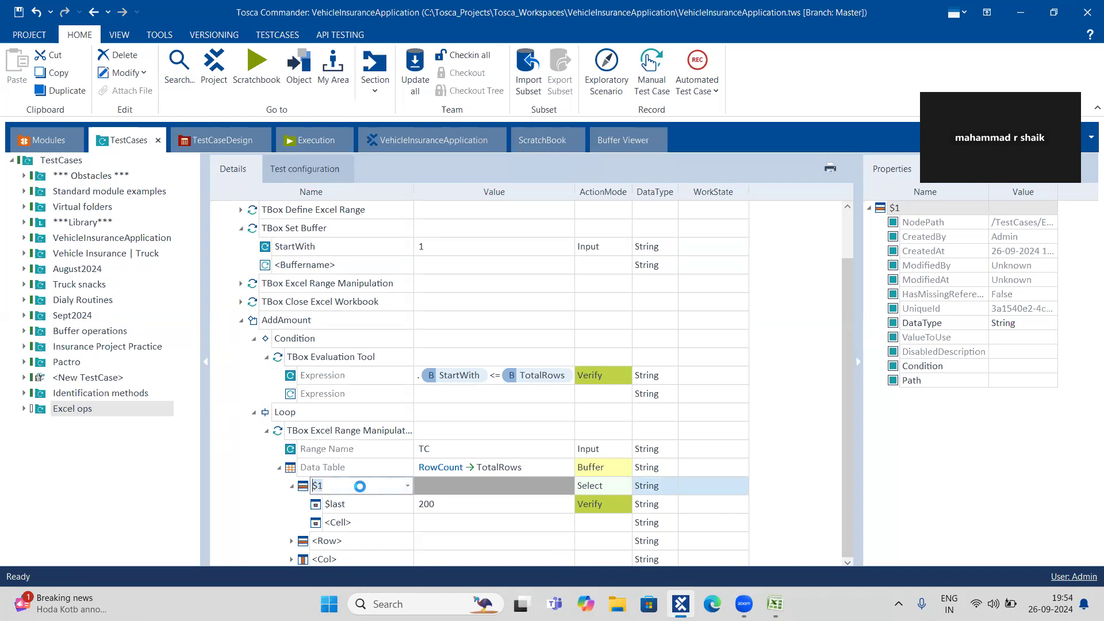
click(359, 245)
click(360, 245)
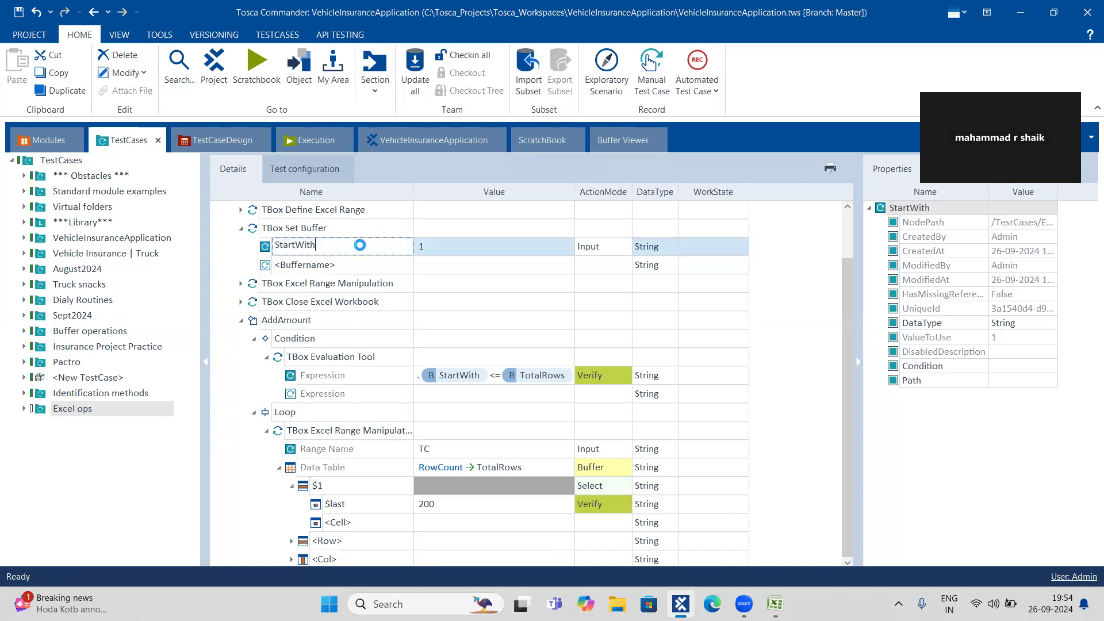
key(shift+Home)
Replace the $1 row name in the Loop's Data Table with the buffer reference {B[StartWith]}.
click(346, 481)
click(346, 482)
click(346, 482)
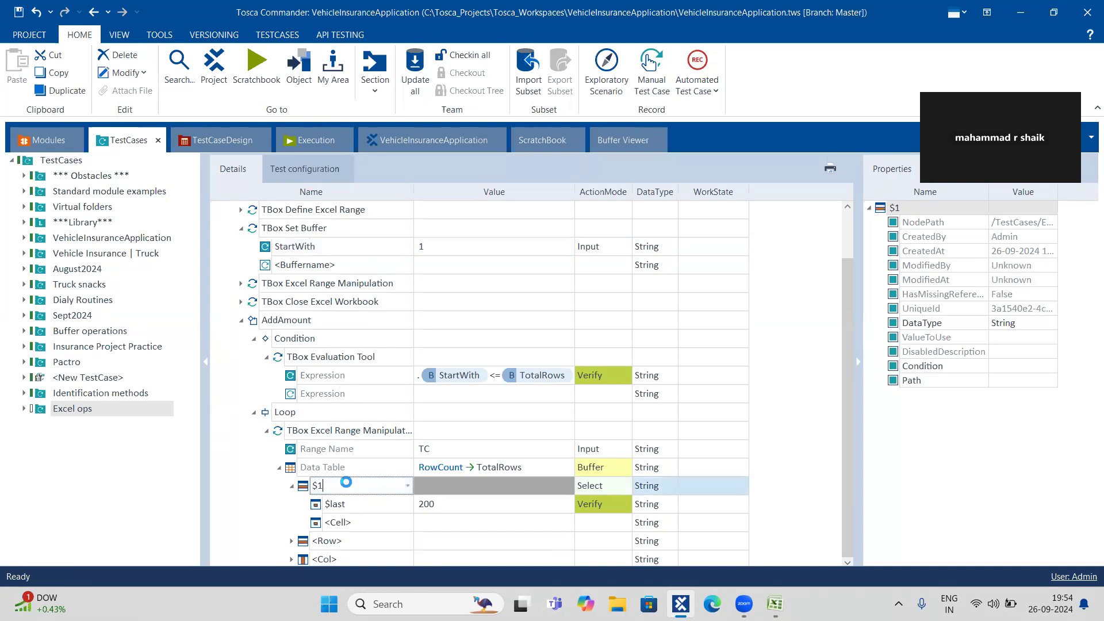
key(shift+Home)
text({)
text(B)
text([]})
text(StartWith)
key(Return)
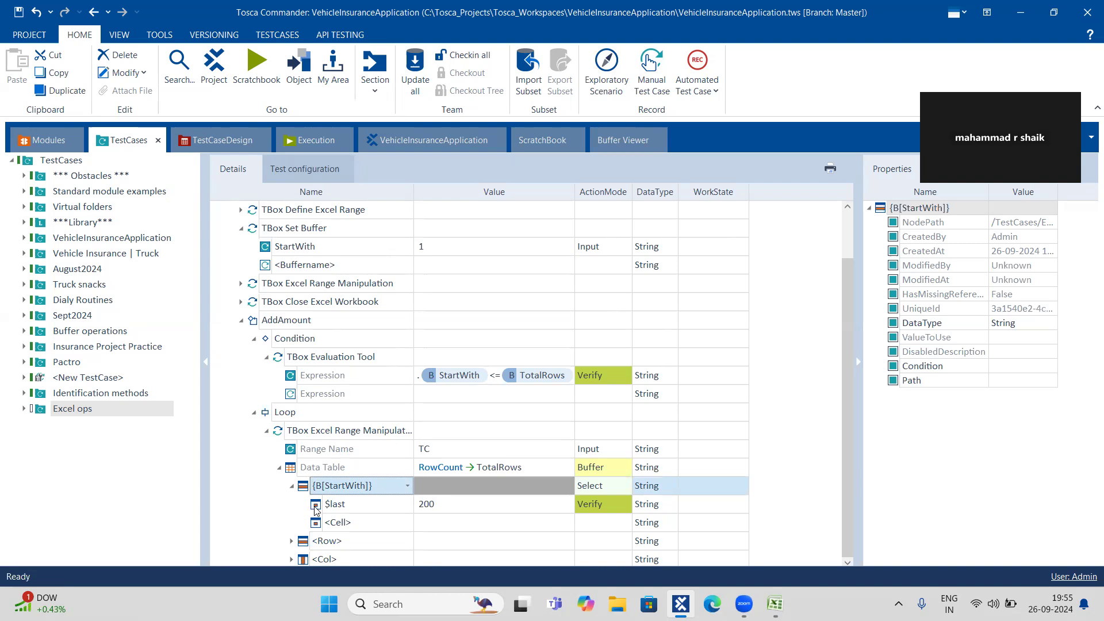
Look through the available column options for the $last cell under the {B[StartWith]} row.
click(409, 506)
click(410, 506)
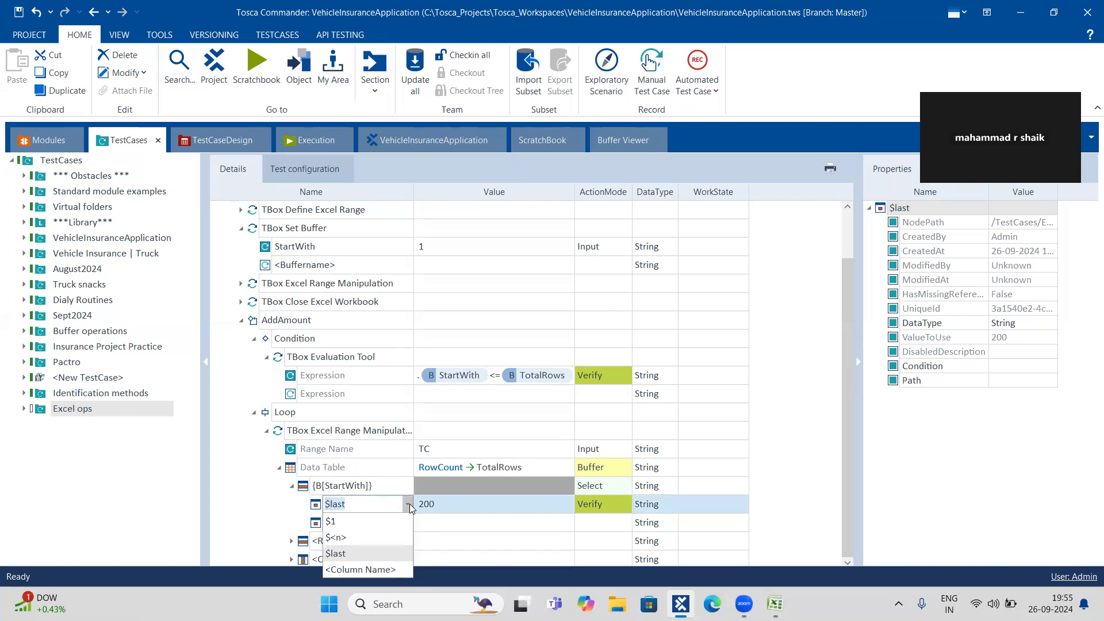
click(275, 495)
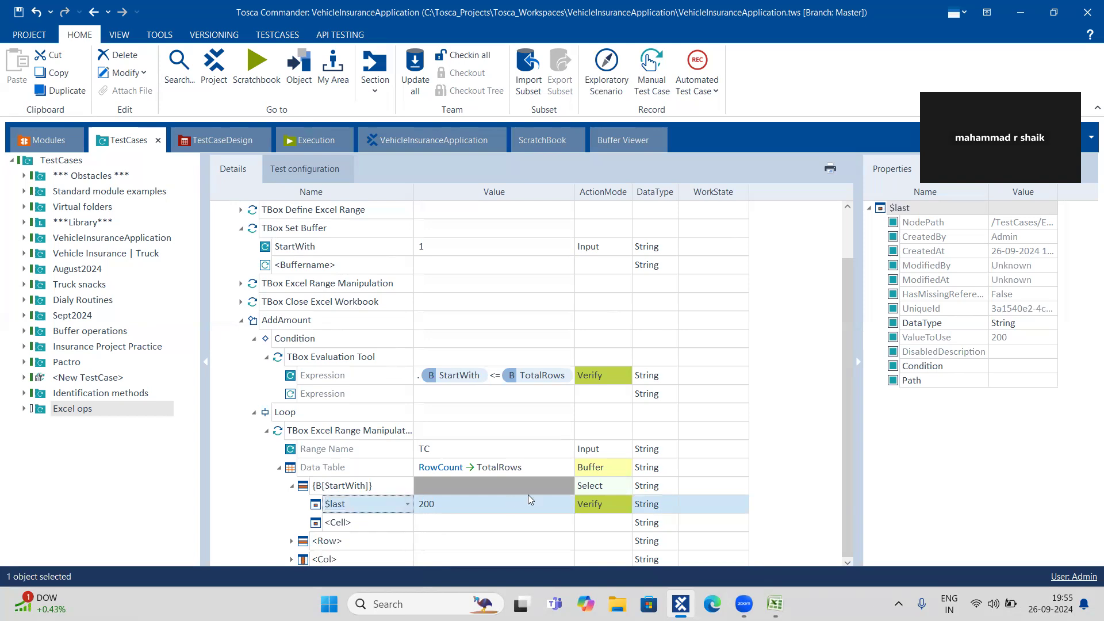
Set the $last cell's action mode to Buffer and its value to TotalAmount.
click(598, 504)
text(Buffer)
click(541, 504)
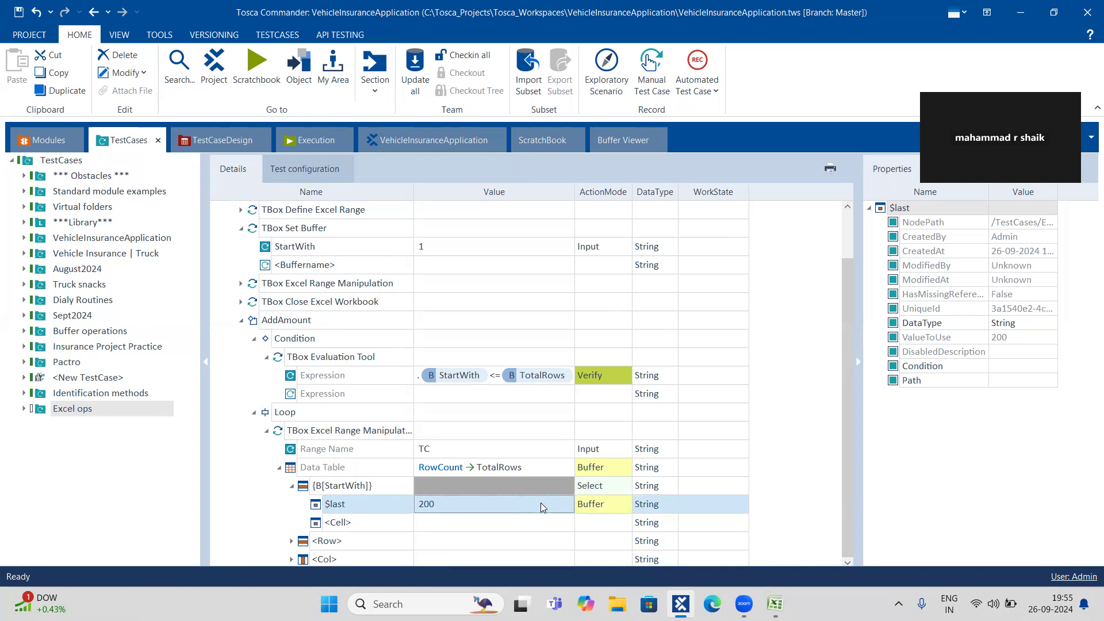
key(BackSpace)
key(BackSpace)
key(BackSpace)
text(To)
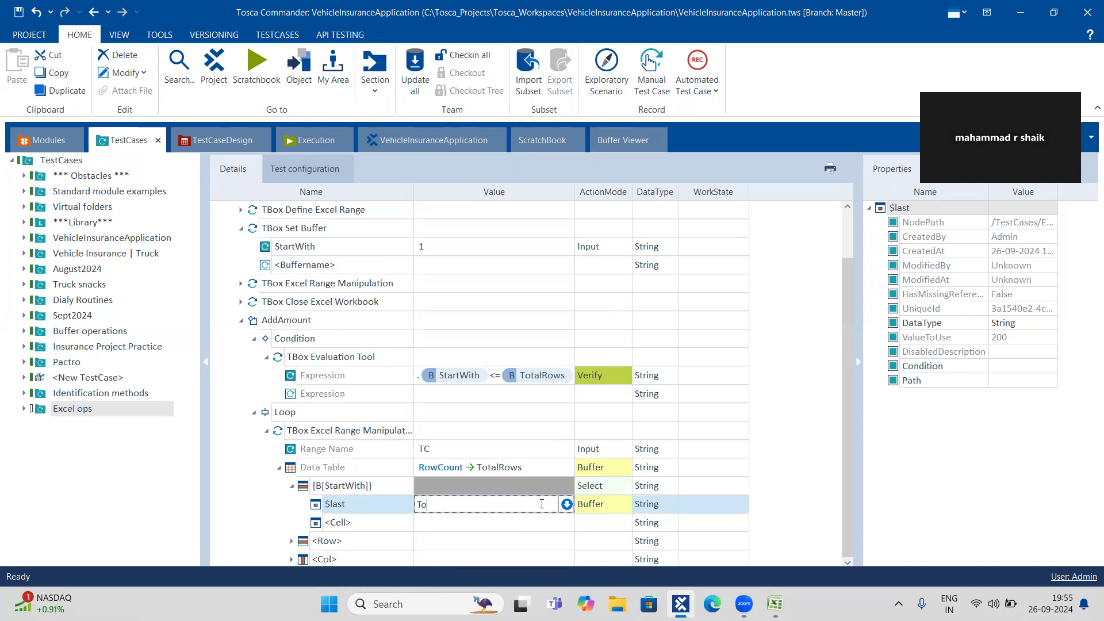
text(talAmount)
key(Return)
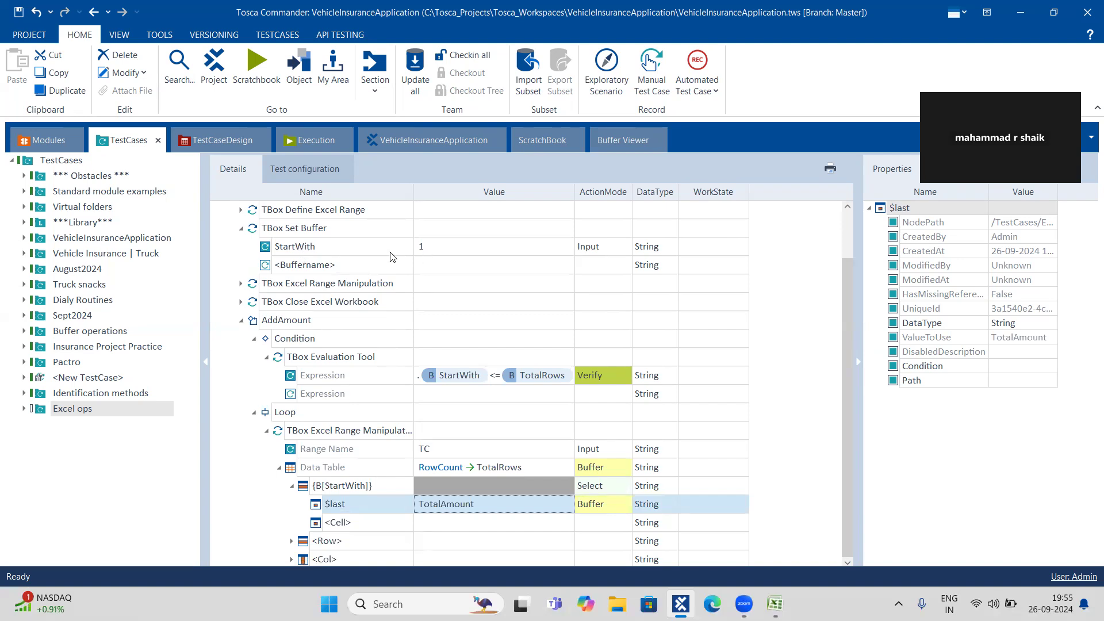
Copy the TBox Set Buffer step into the Loop of AddAmount.
click(249, 229)
key(ctrl+c)
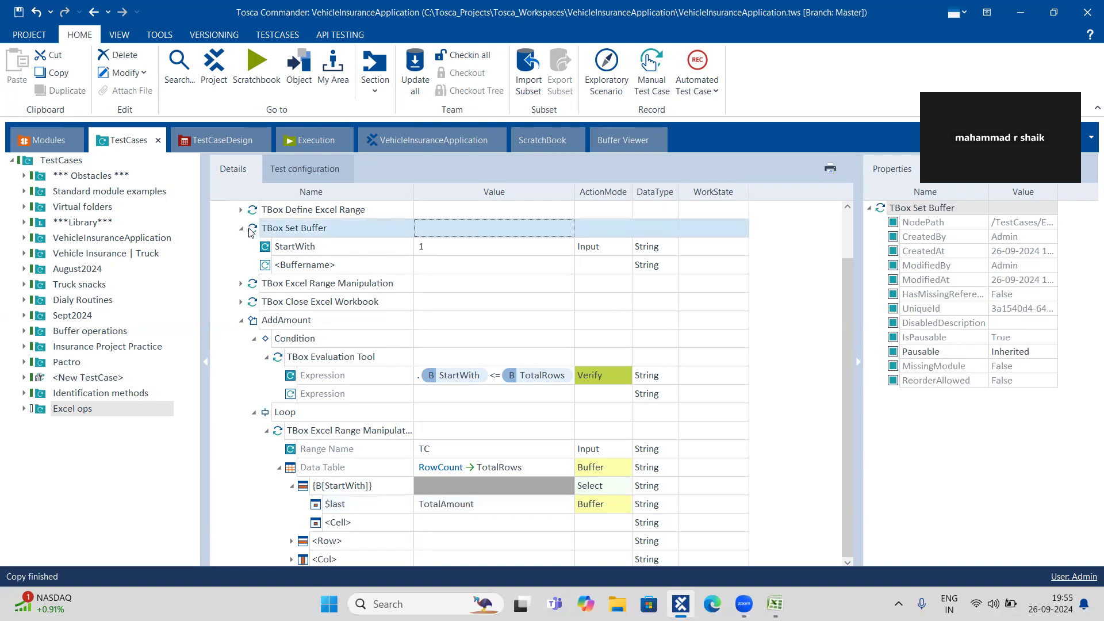
click(264, 429)
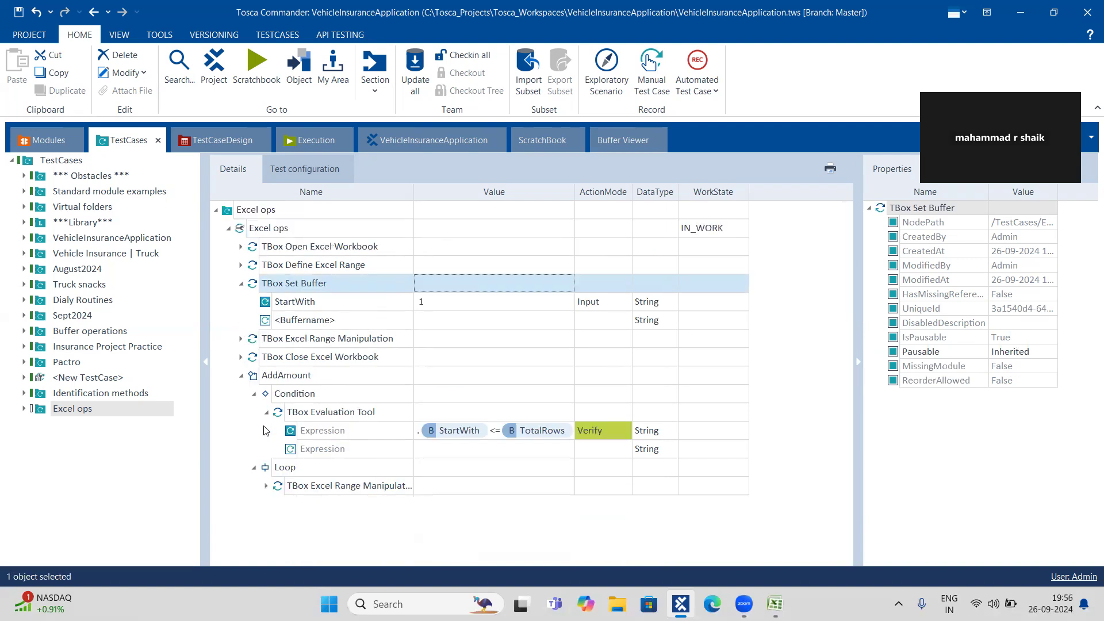
click(263, 468)
key(ctrl+v)
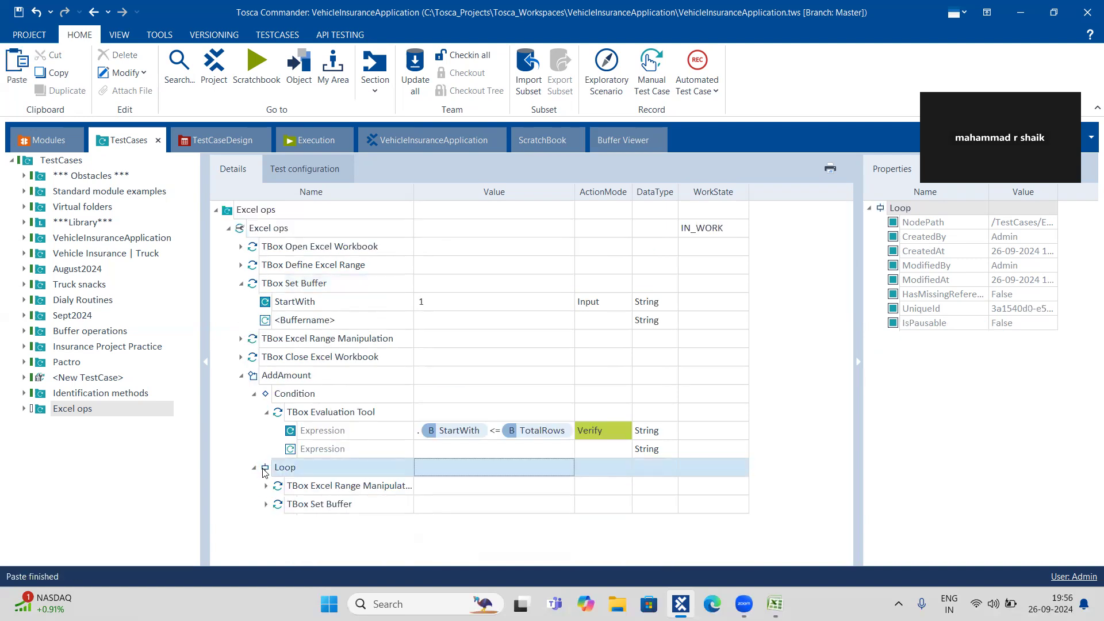
Replace the StartWith value in the Loop's TBox Set Buffer with an empty {MATH[]} expression.
click(266, 504)
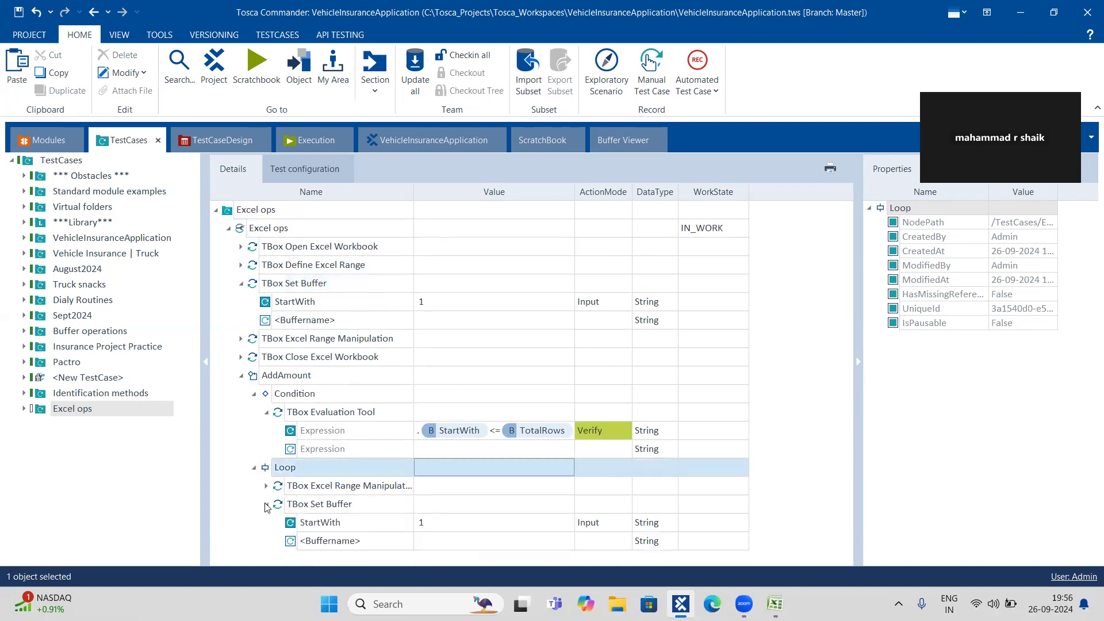
click(434, 525)
key(BackSpace)
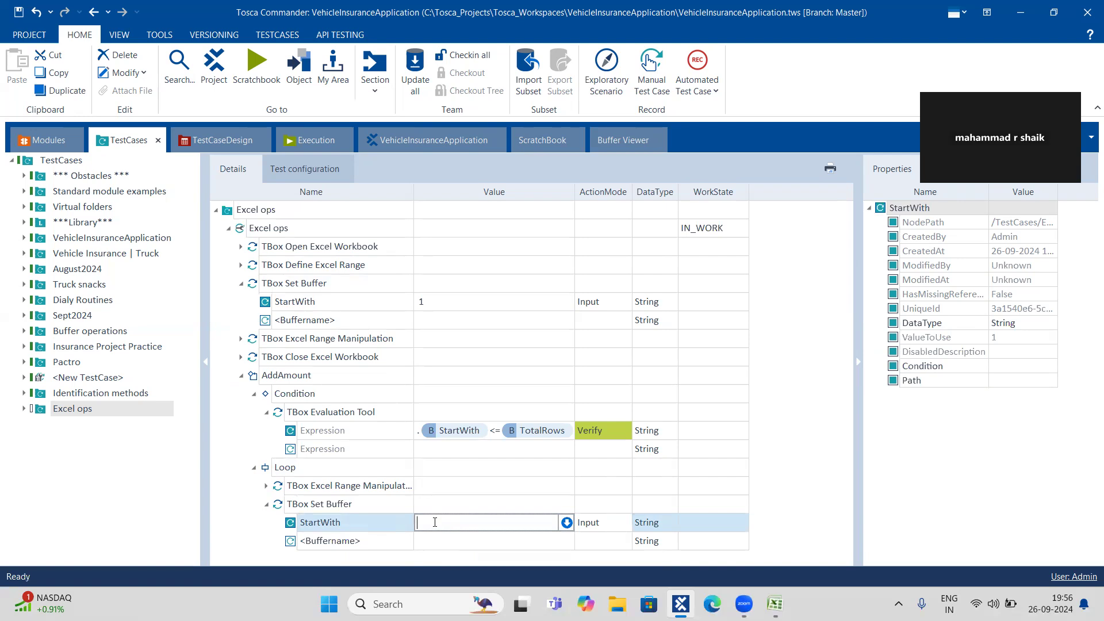
text({)
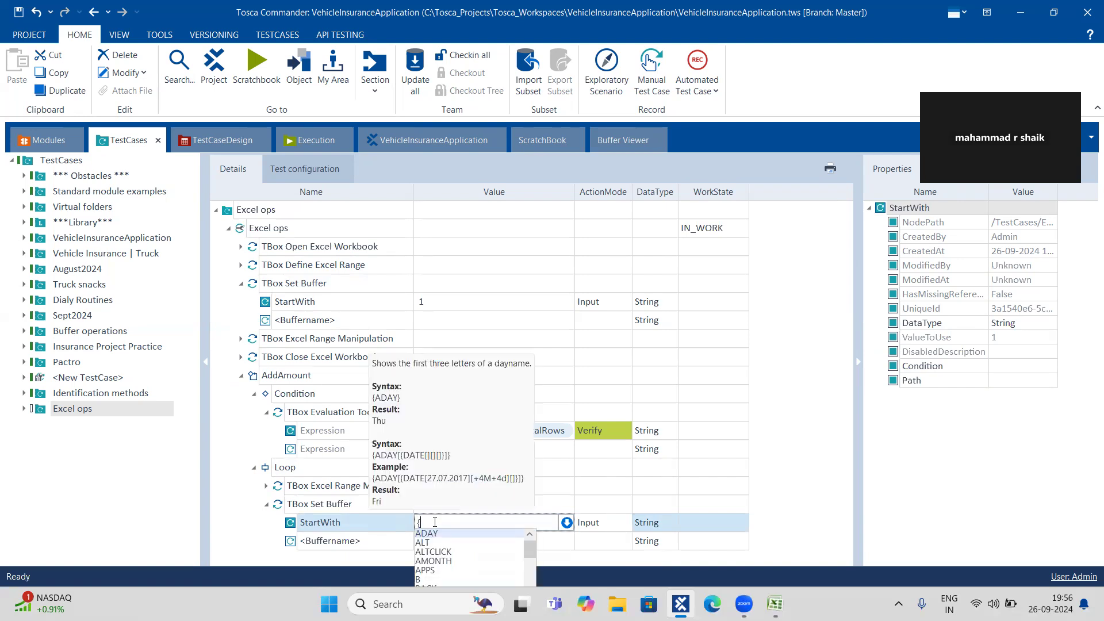
text(B)
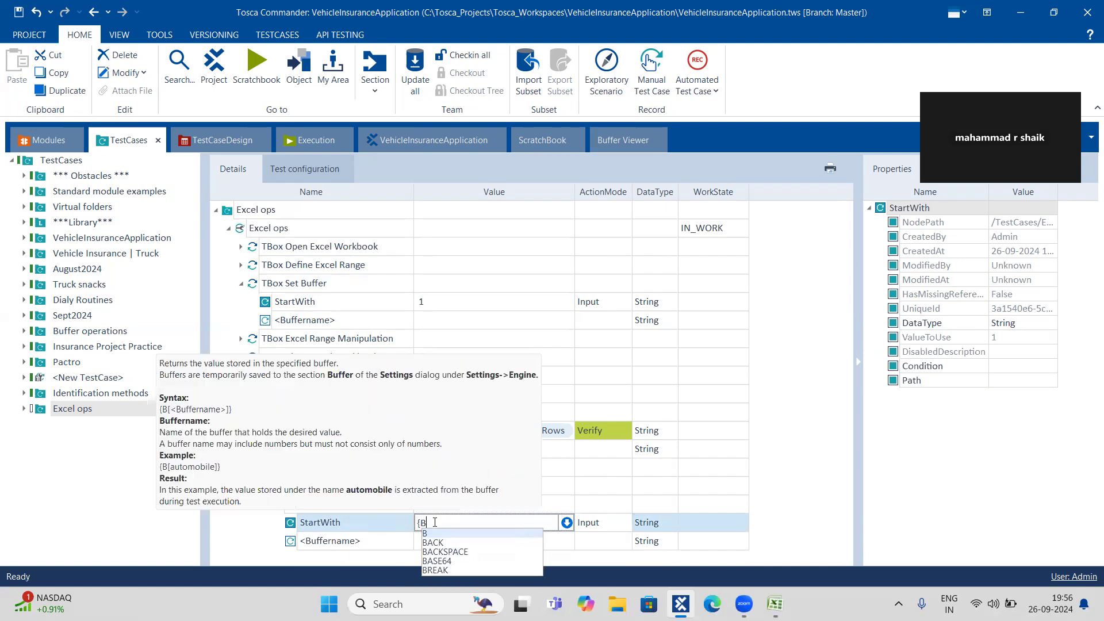
text([)
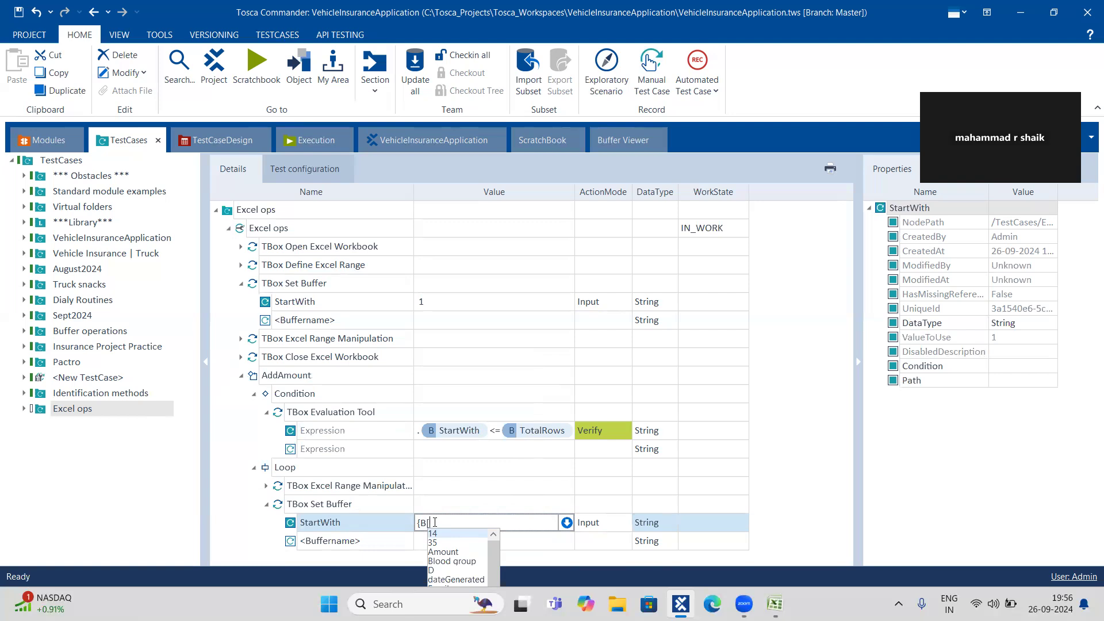
key(BackSpace)
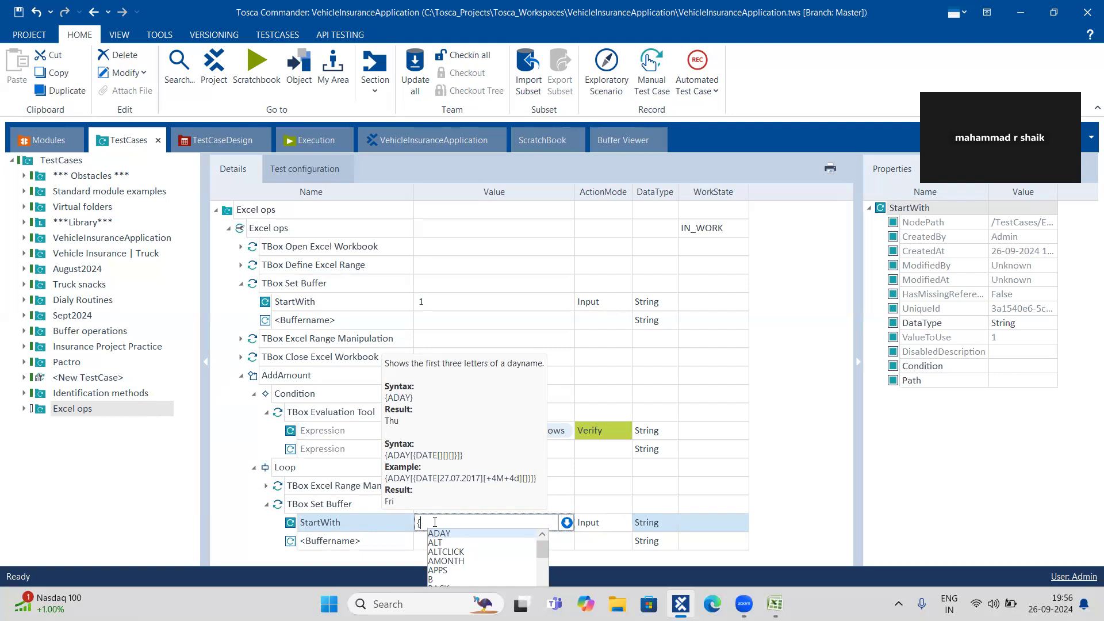
text(ma)
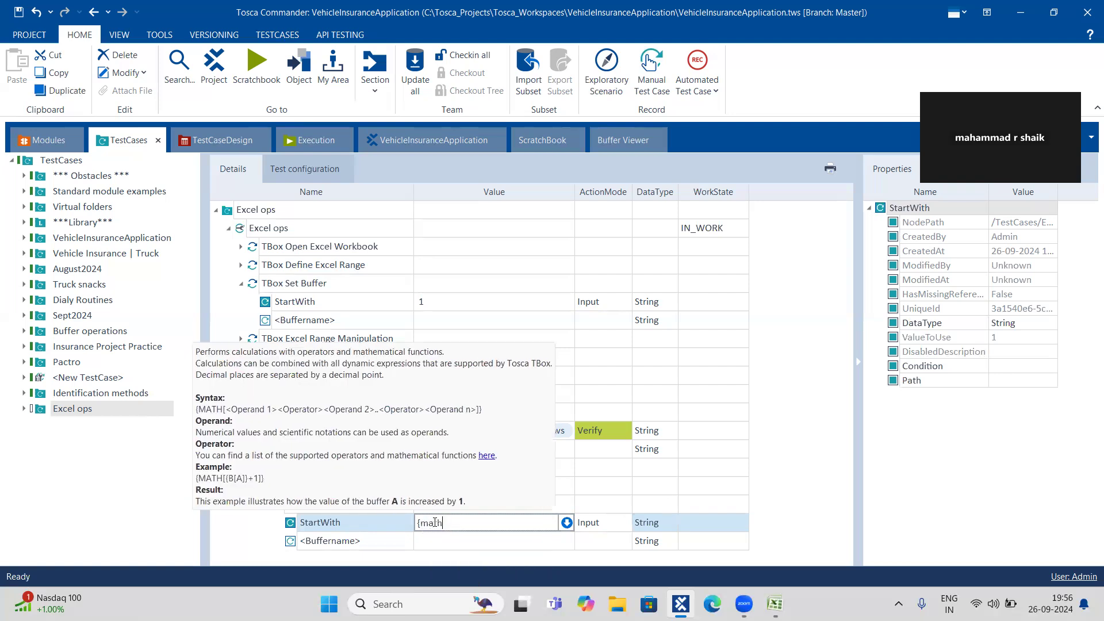
key(Return)
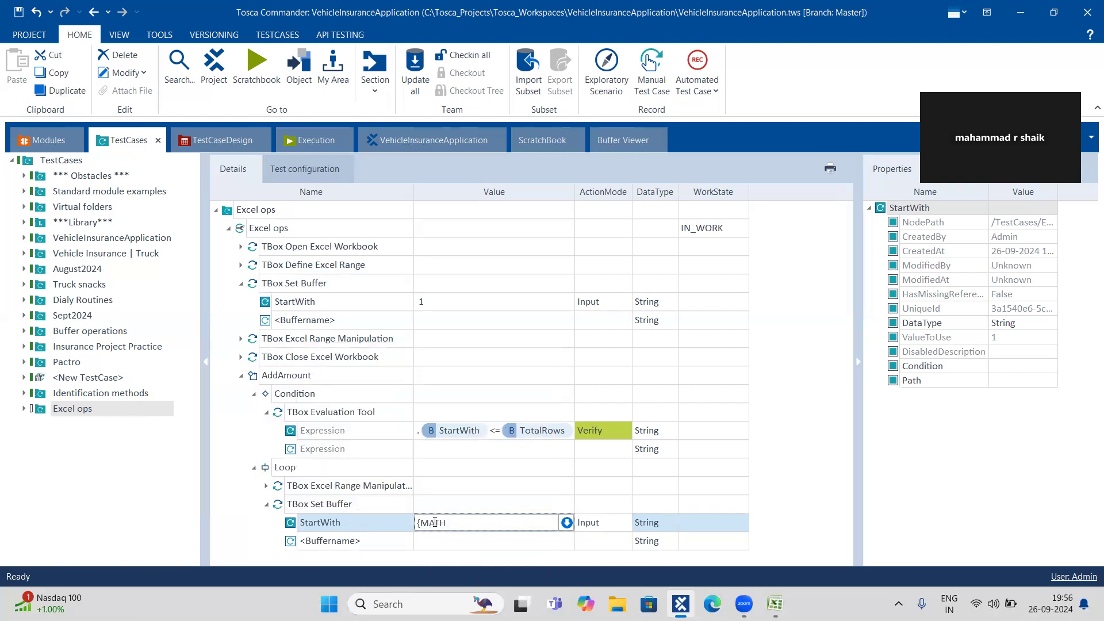
text([]})
Insert the buffer reference {B[StartWith]} inside the MATH expression of StartWith in the Loop's TBox Set Buffer.
click(450, 523)
text({)
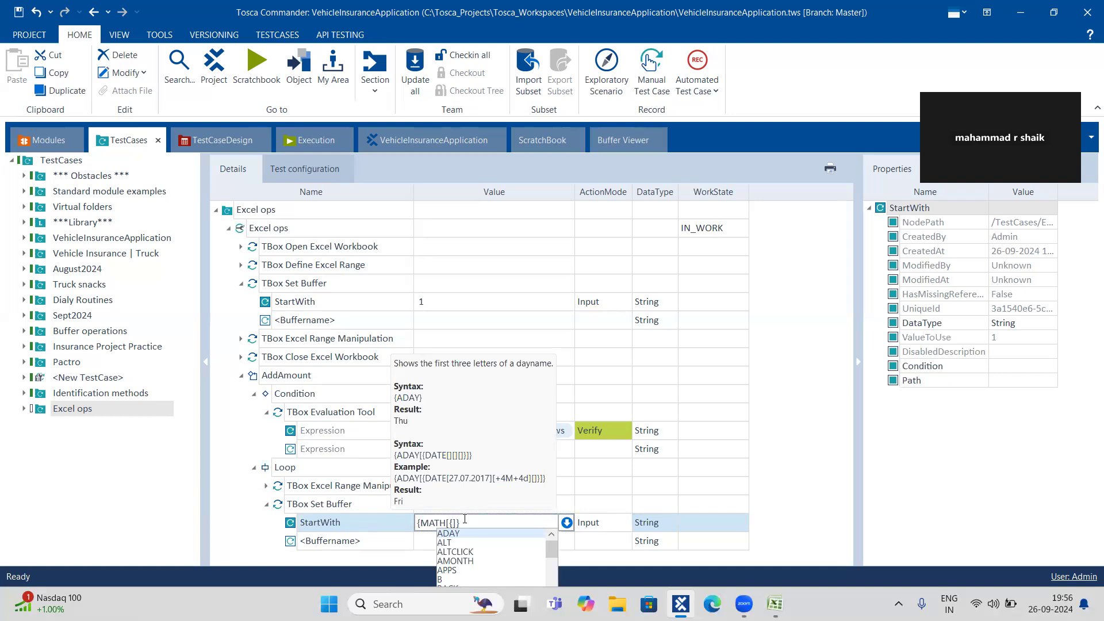
text(B)
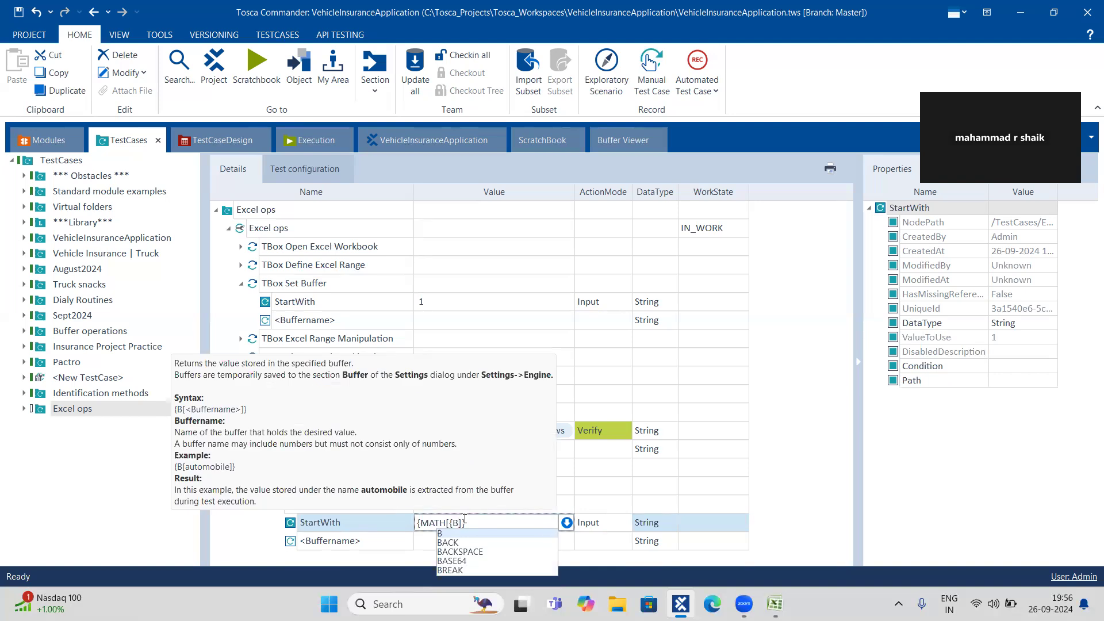
text([)
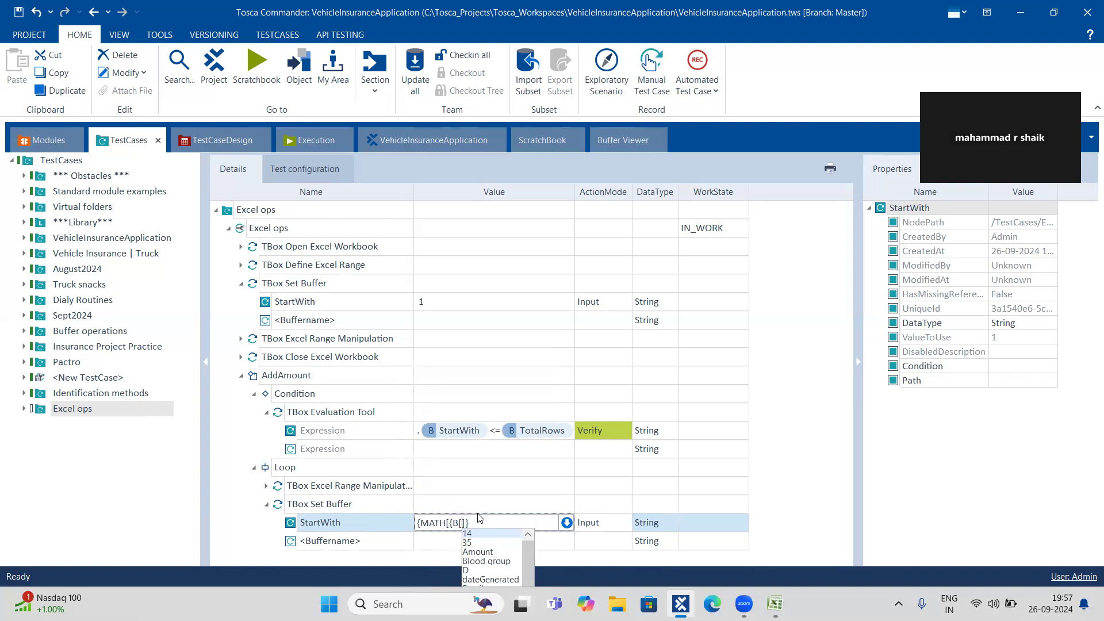
text(s)
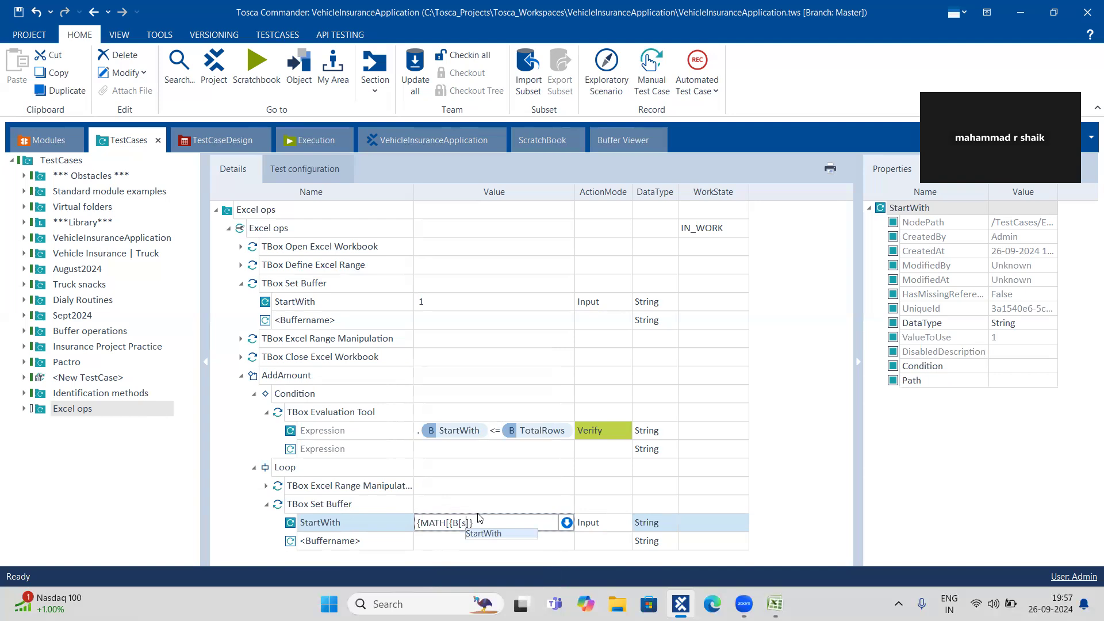
key(Return)
text(]})
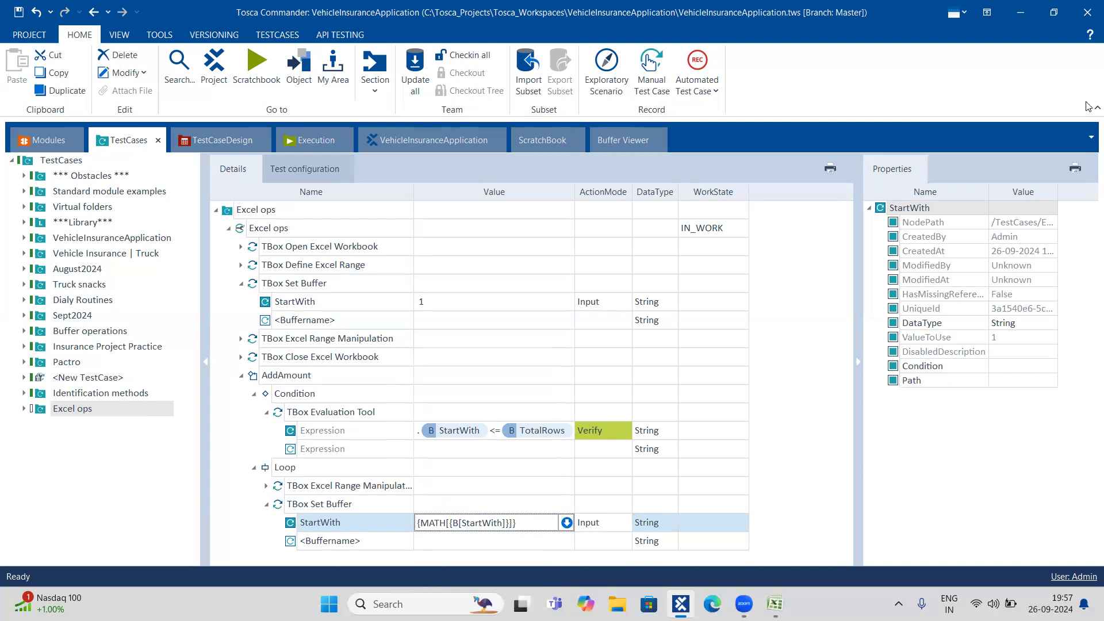
mouse_move(744, 603)
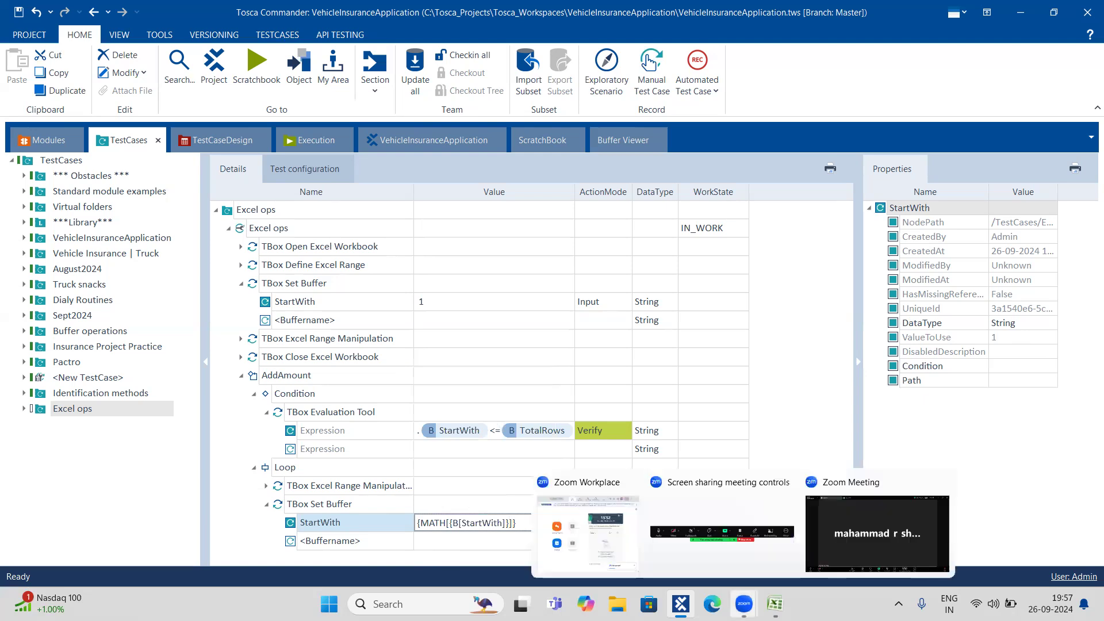
click(836, 543)
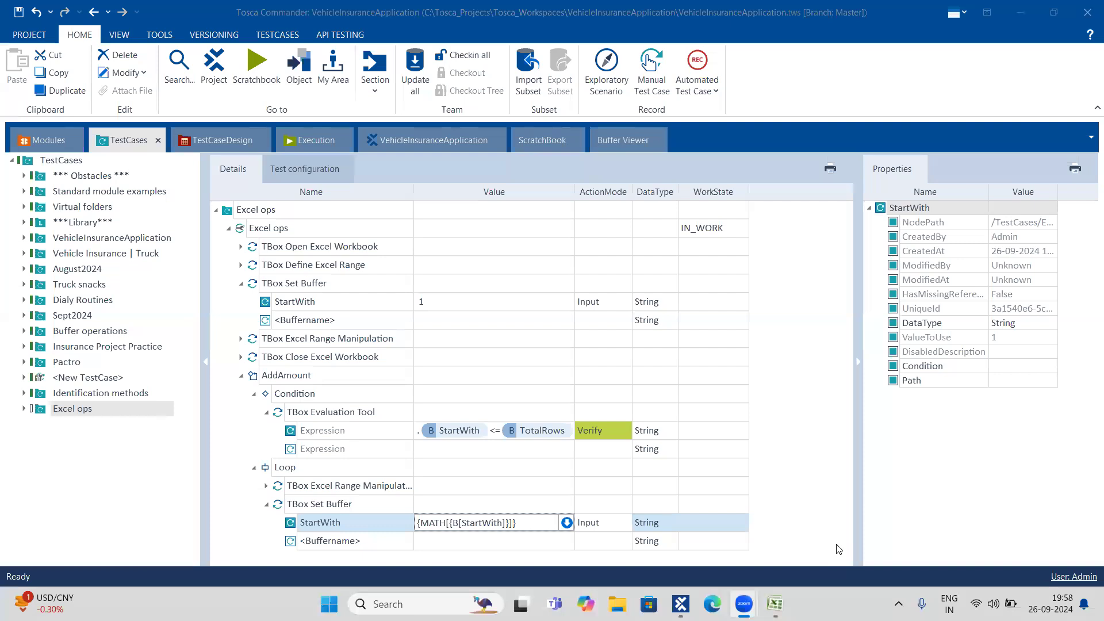
click(680, 603)
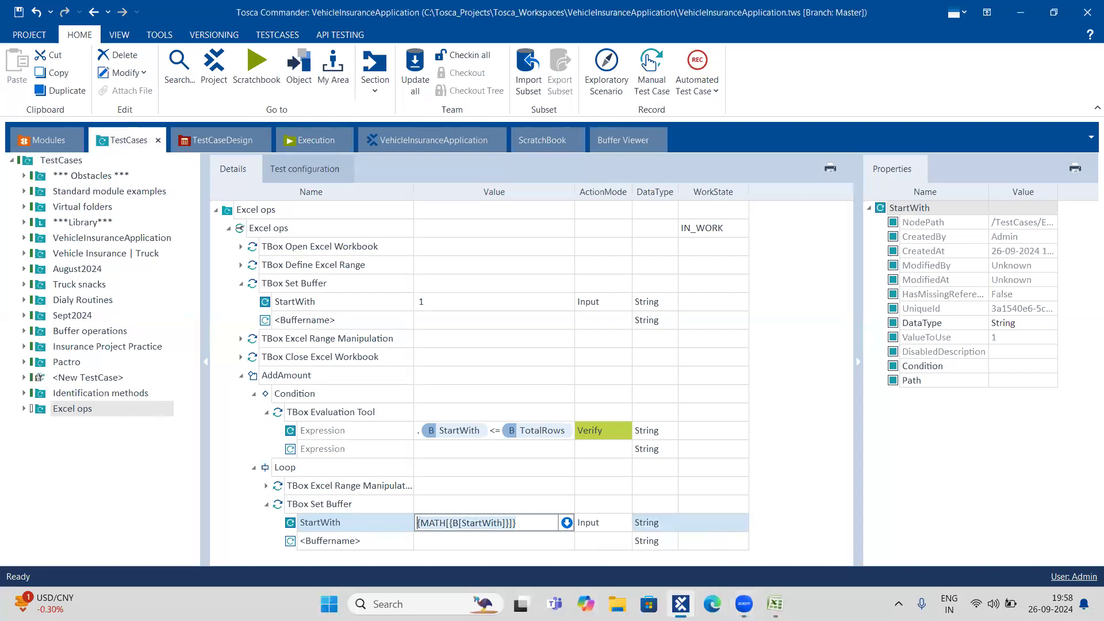
Complete the Loop's StartWith value as {MATH[{B[StartWith]}+1]} so the row counter increments by 1.
click(529, 523)
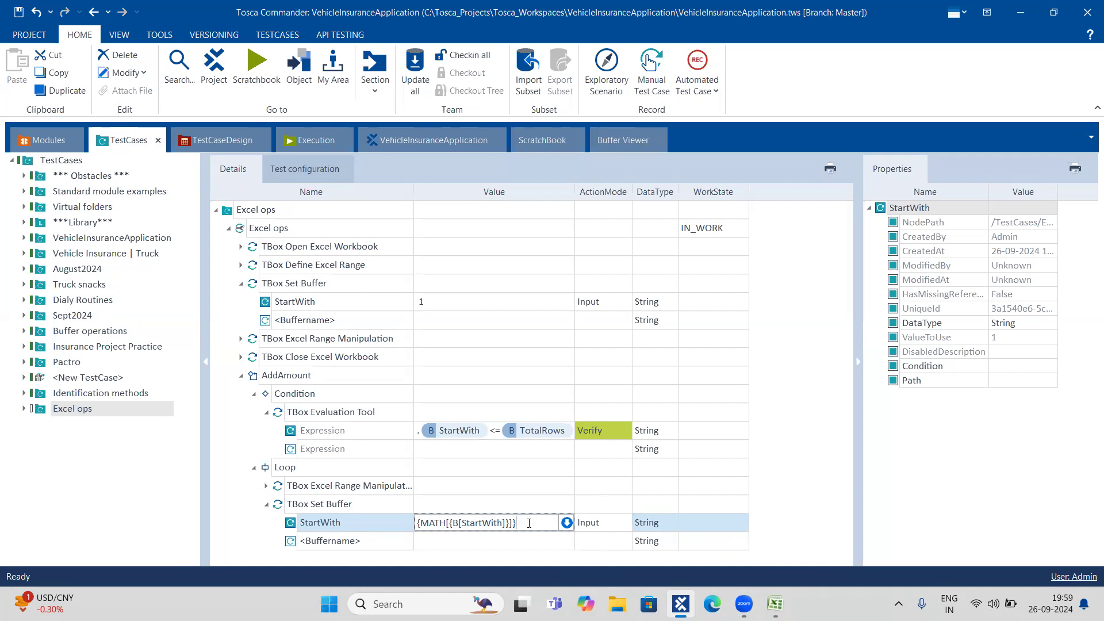
click(511, 523)
text(+1)
click(816, 493)
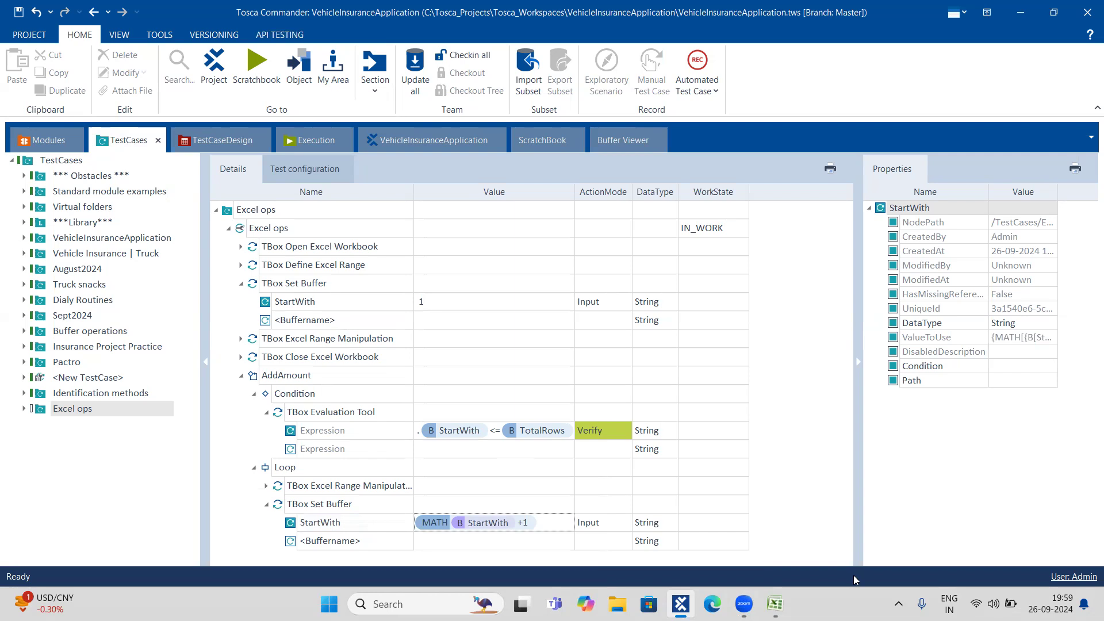
Check the Tcount worksheet in Excel, and return to Tosca Commander to inspect the Loop's TBox Excel Range Manipulation step.
click(775, 604)
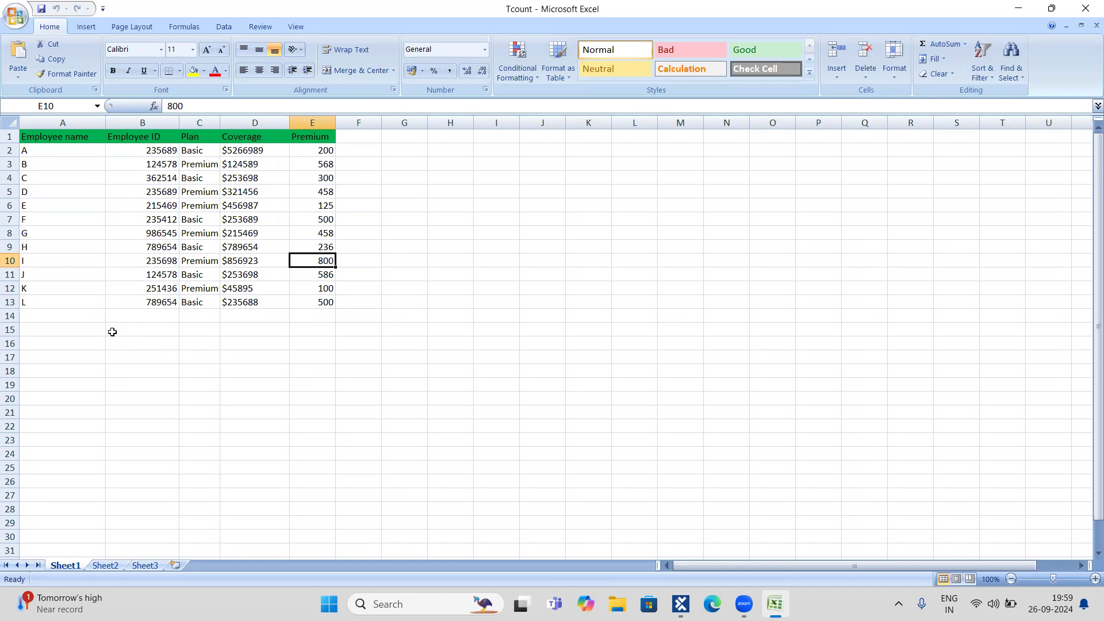
click(681, 604)
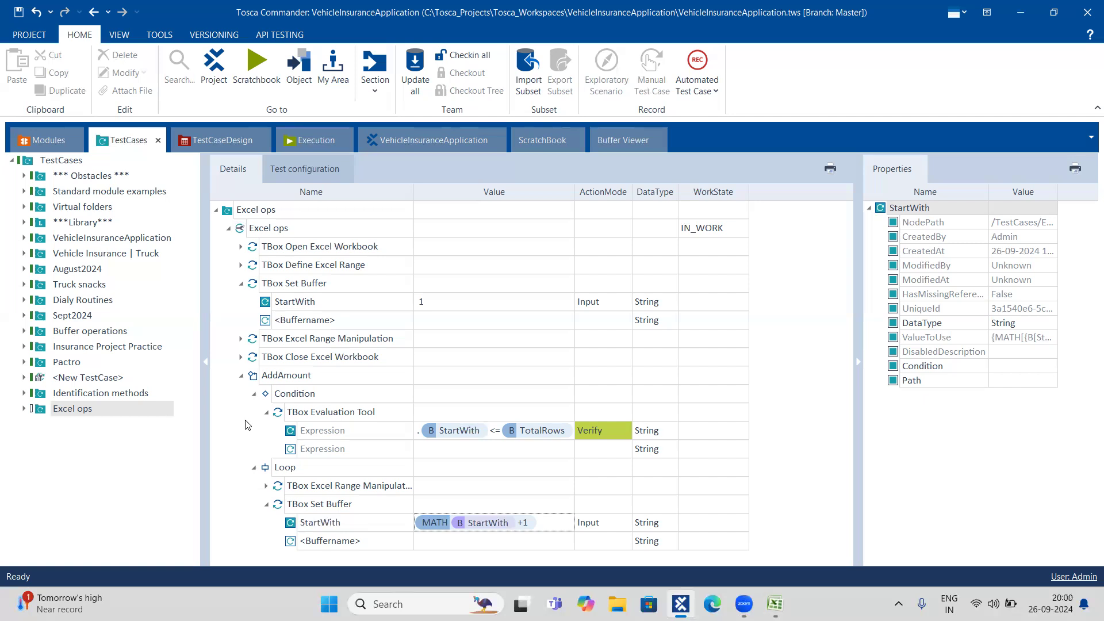
click(266, 485)
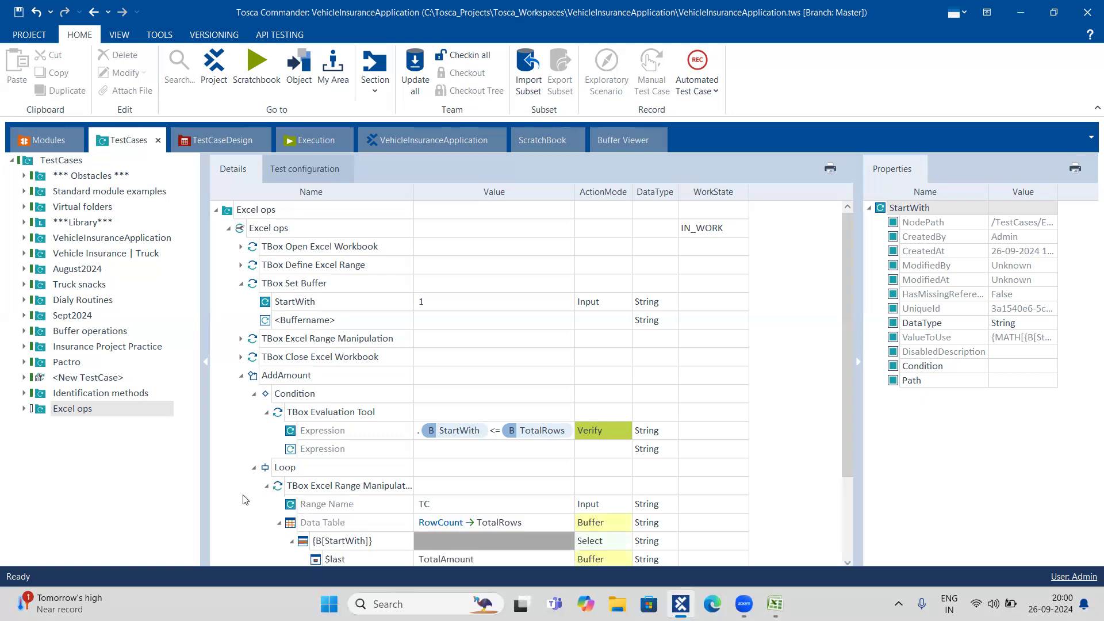
scroll(243, 499, down, 2)
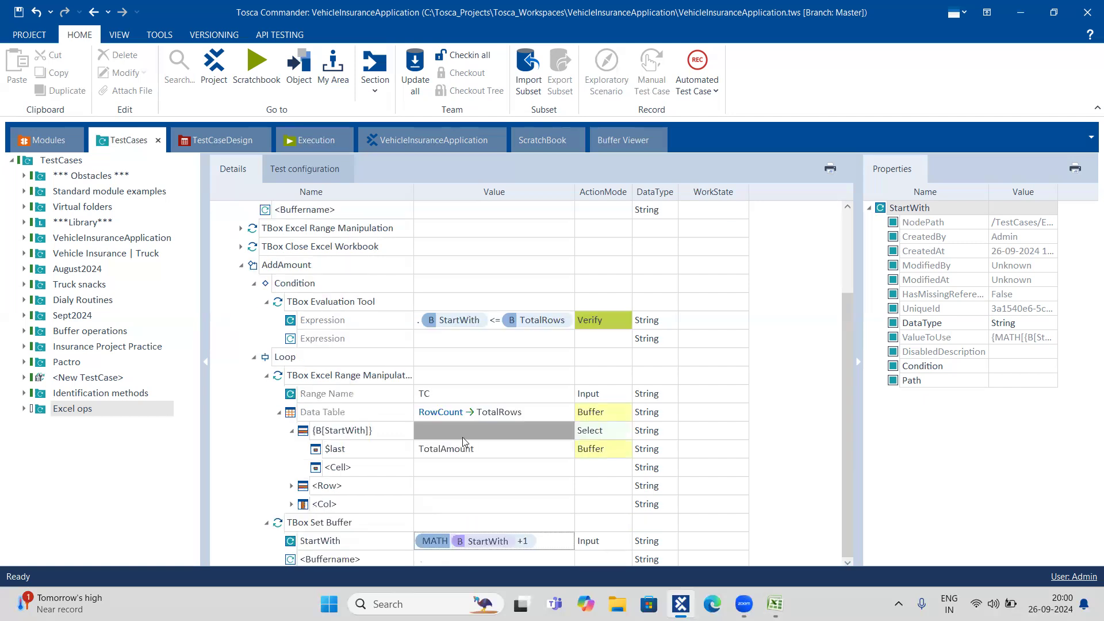
Add a buffer named TotalAmount to the Loop's TBox Set Buffer, reusing the name from the $last cell's value.
click(475, 449)
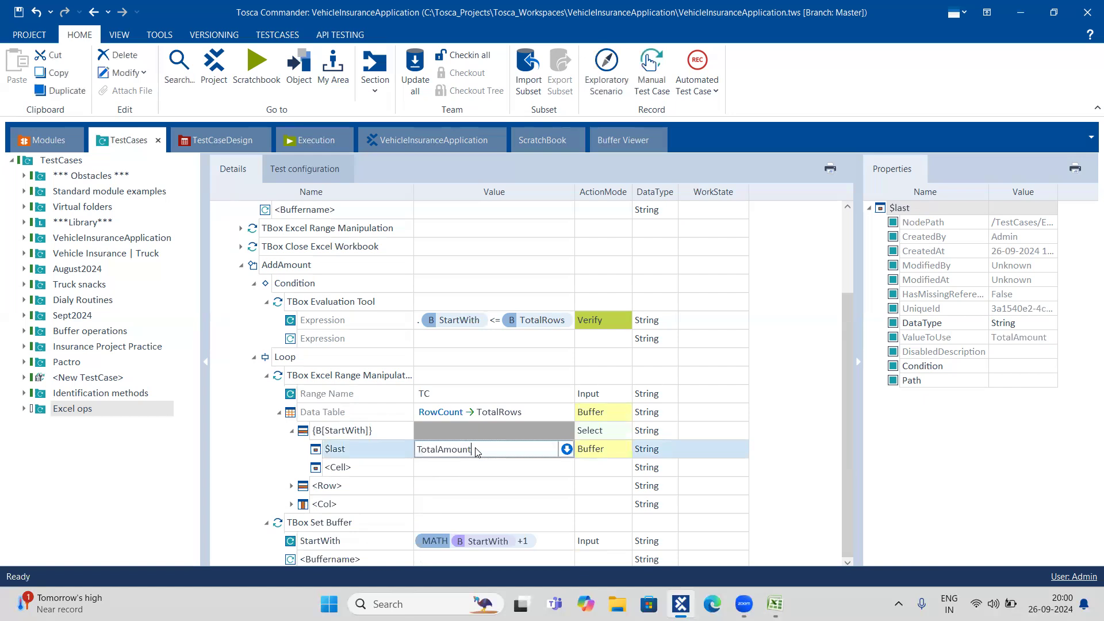
double_click(475, 450)
key(ctrl+c)
click(258, 452)
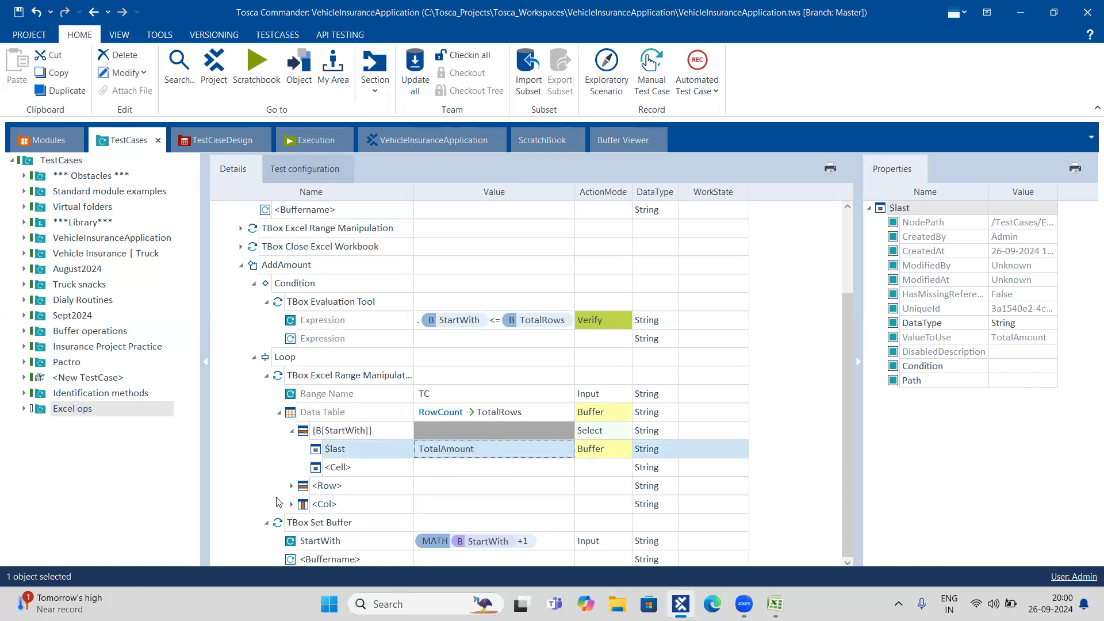
click(377, 559)
click(377, 558)
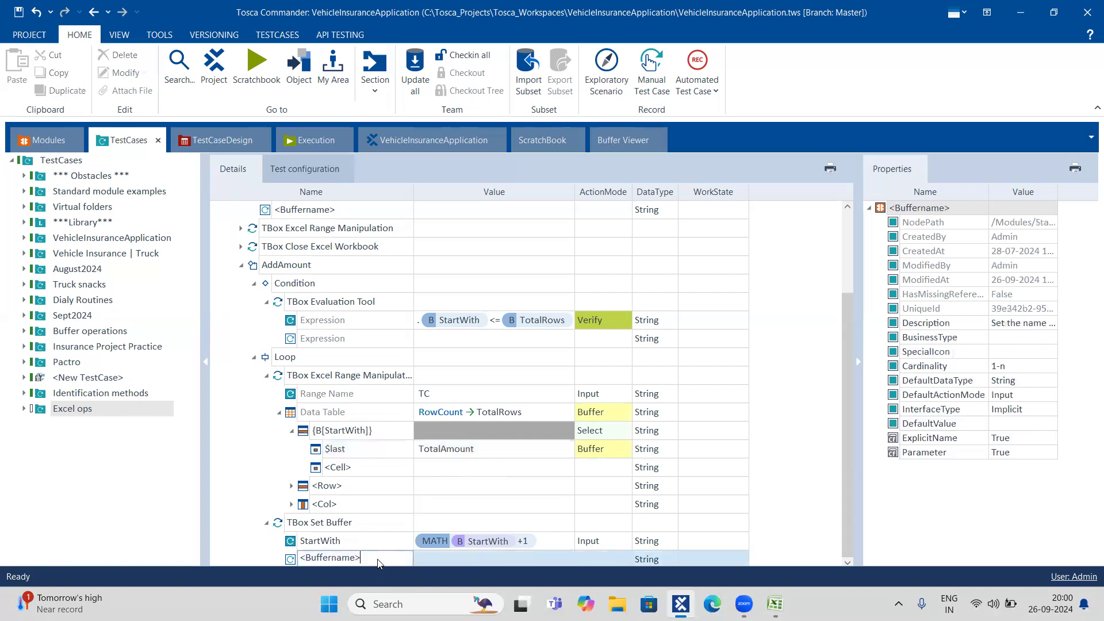
key(ctrl+a)
key(ctrl+v)
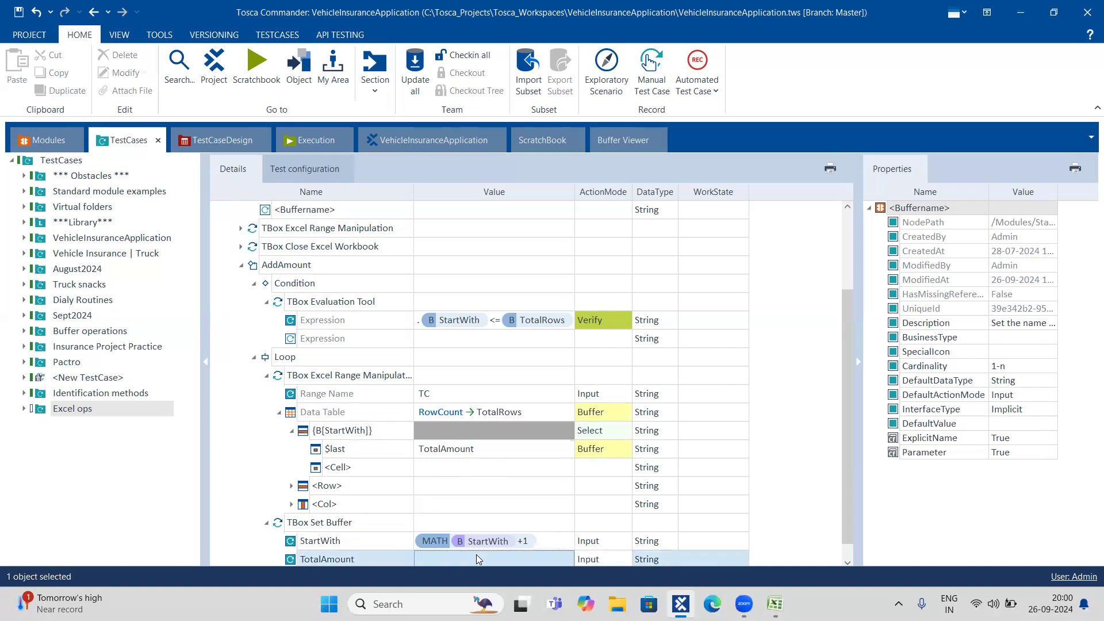
Enter an empty {MATH[]} expression as the value of TotalAmount in the Loop's TBox Set Buffer.
click(476, 558)
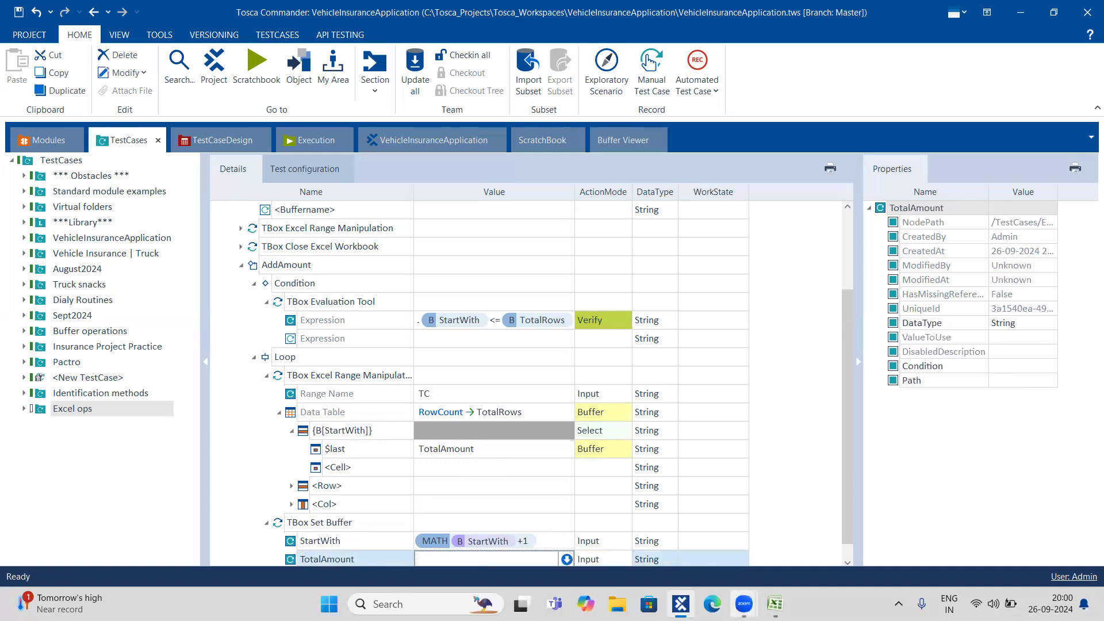
mouse_move(744, 603)
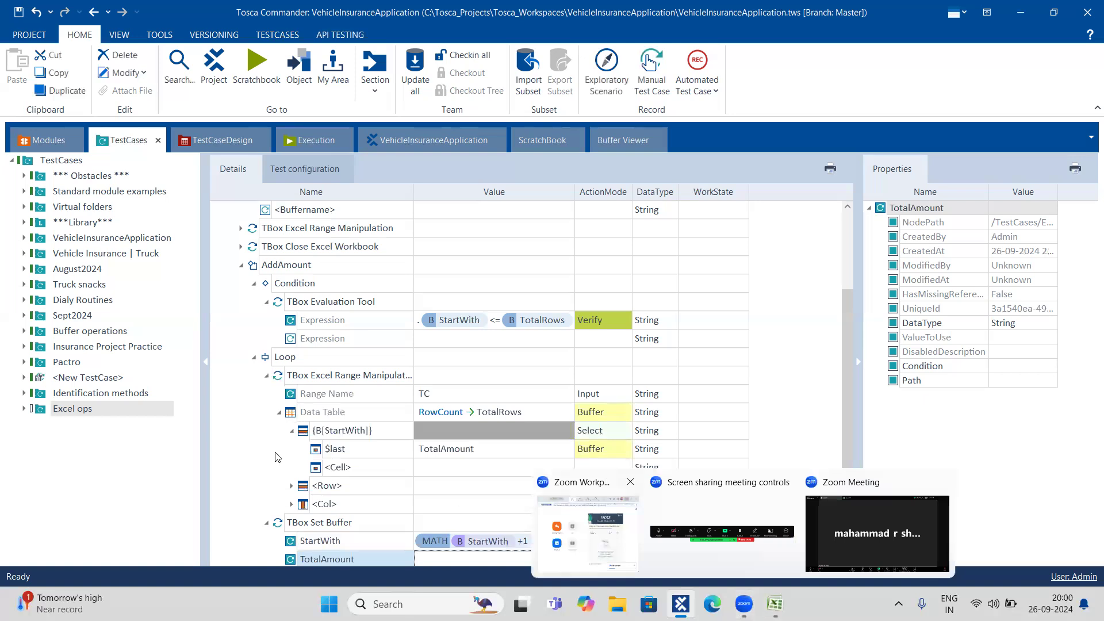
scroll(259, 453, down, 1)
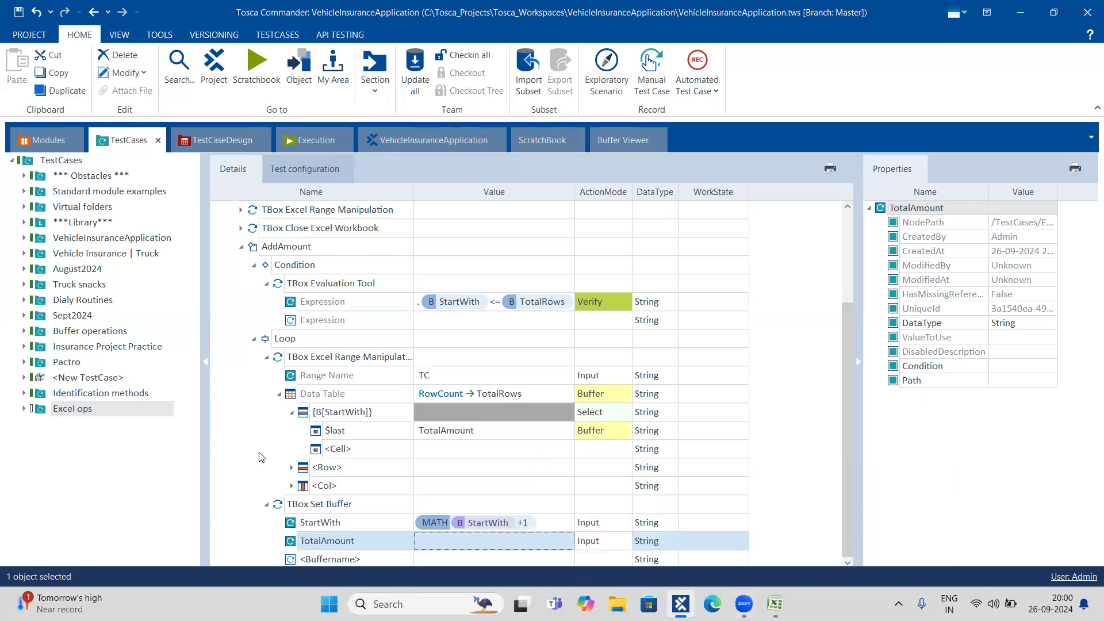
click(448, 540)
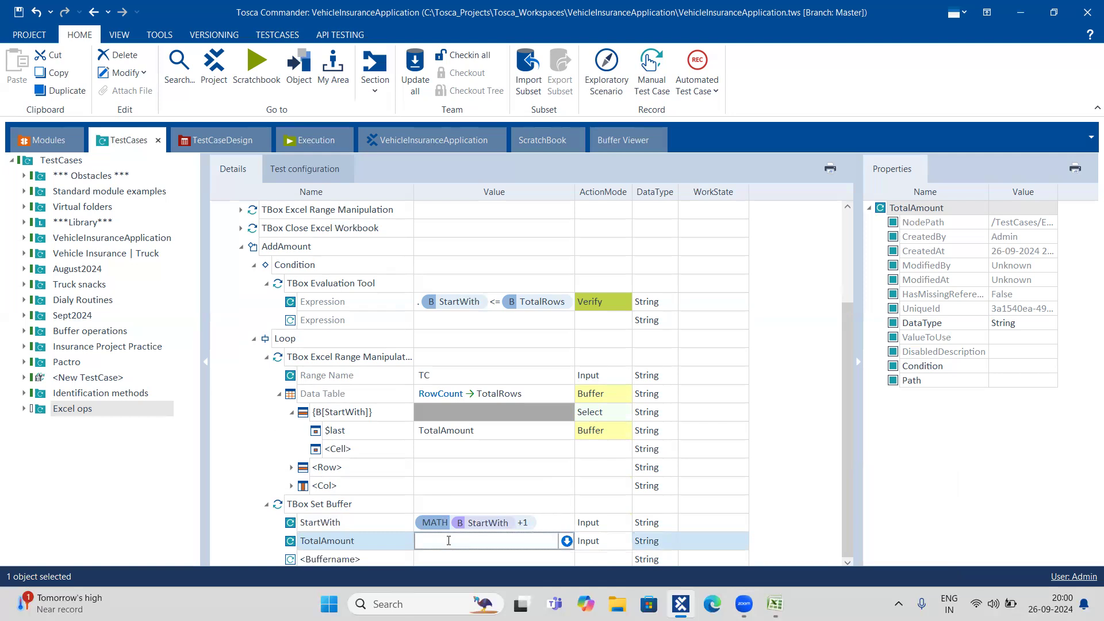
text({B)
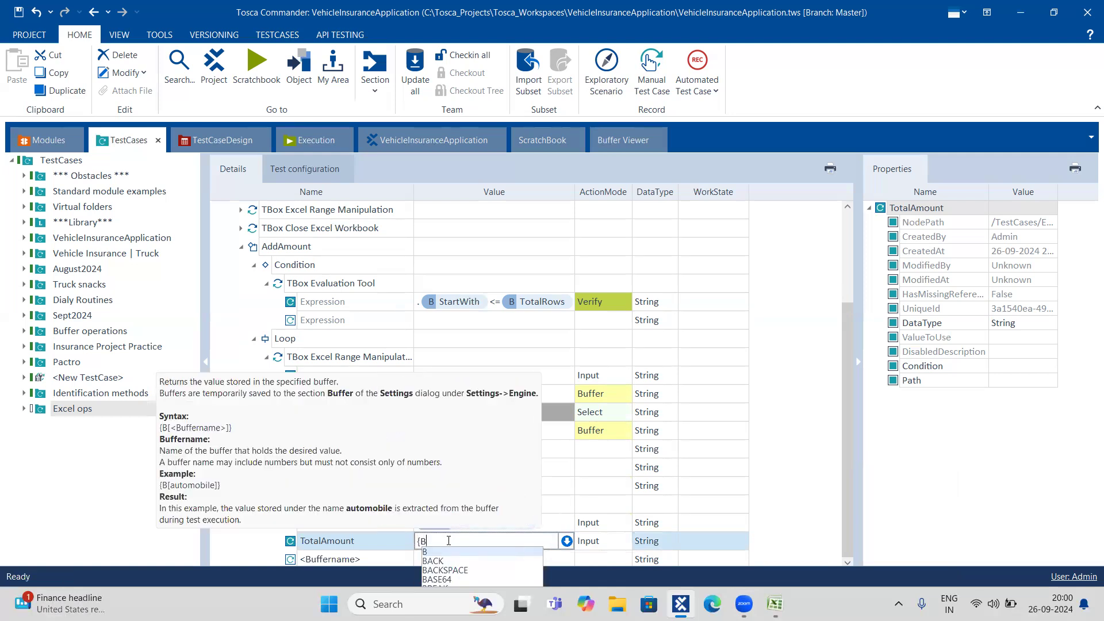
key(BackSpace)
text(ma)
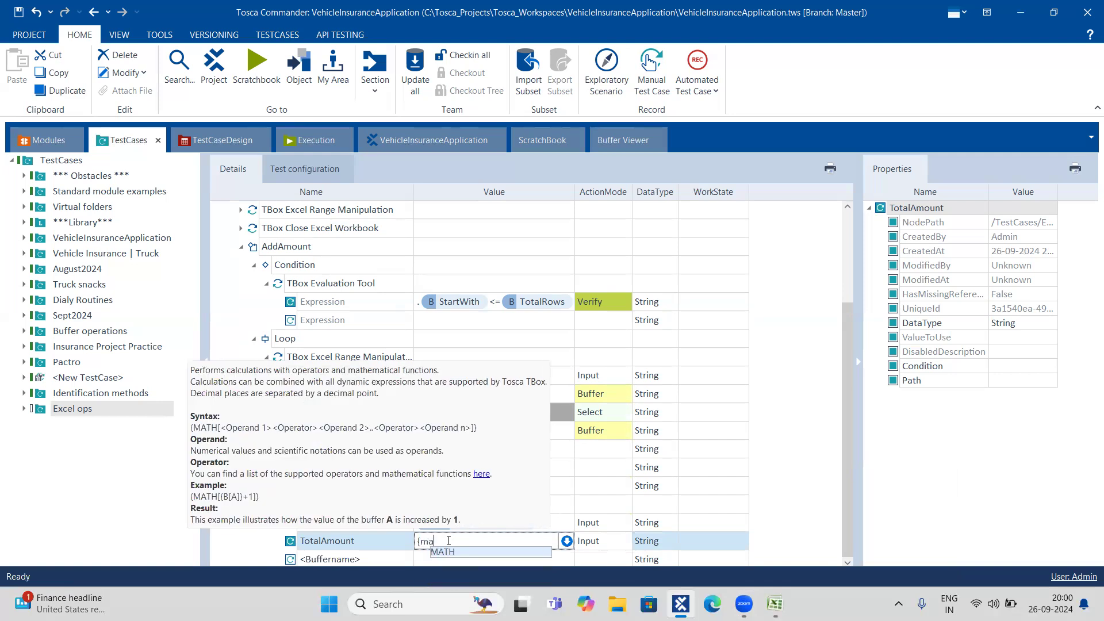
key(Return)
text([]})
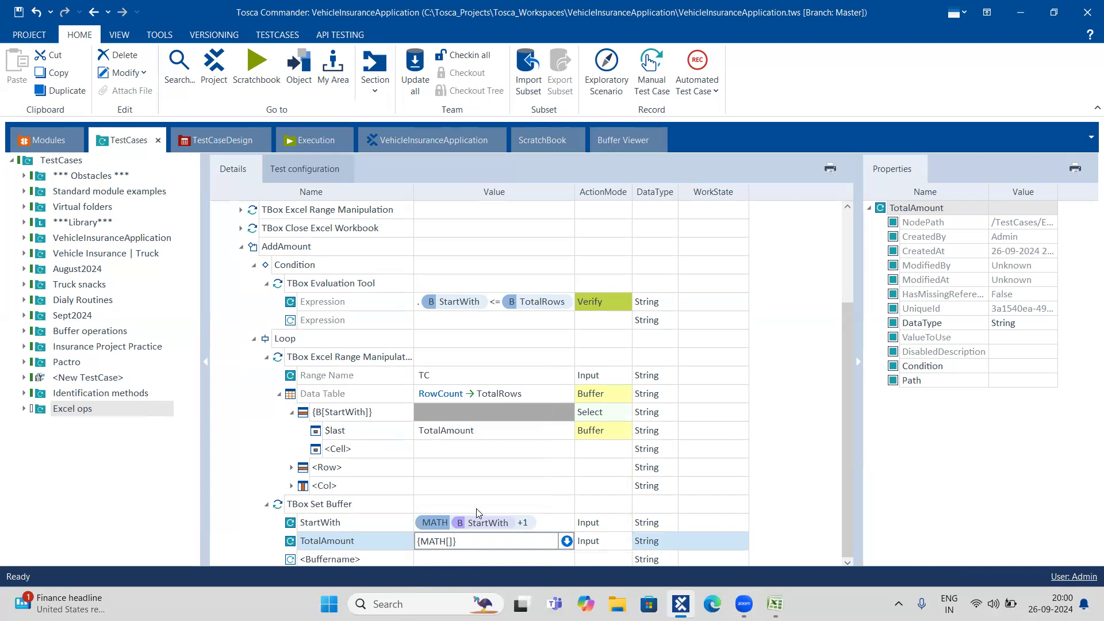
Complete the TotalAmount value as {MATH[{B[TotalAmount]}+{B[TotalAmount]}]} and widen the Value column to fit it.
text({)
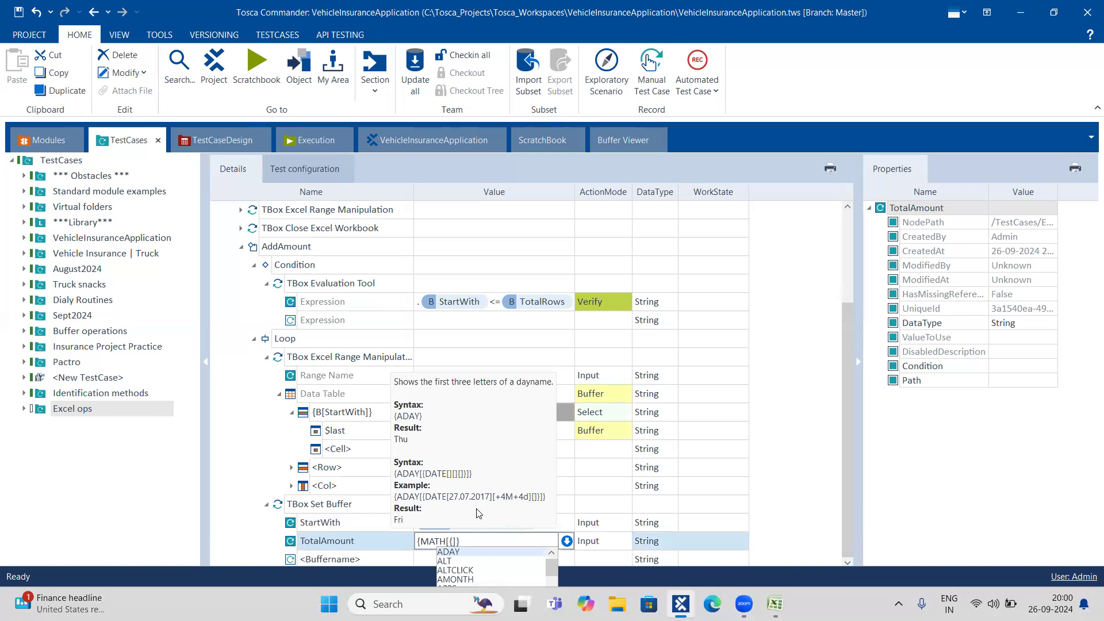
text(B[)
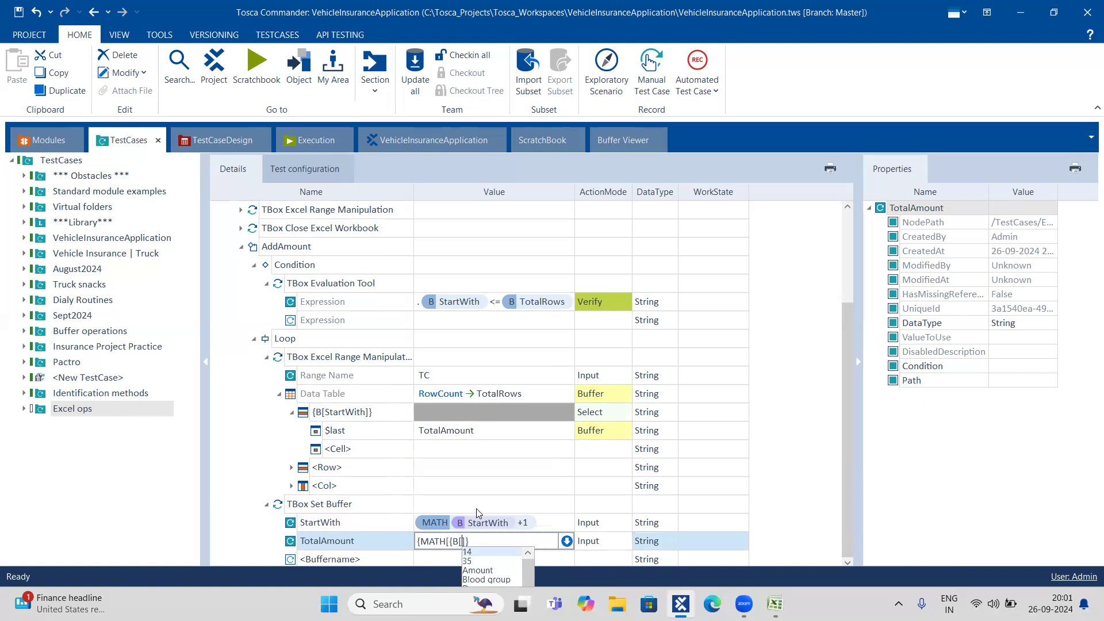
text(TotalAmount)
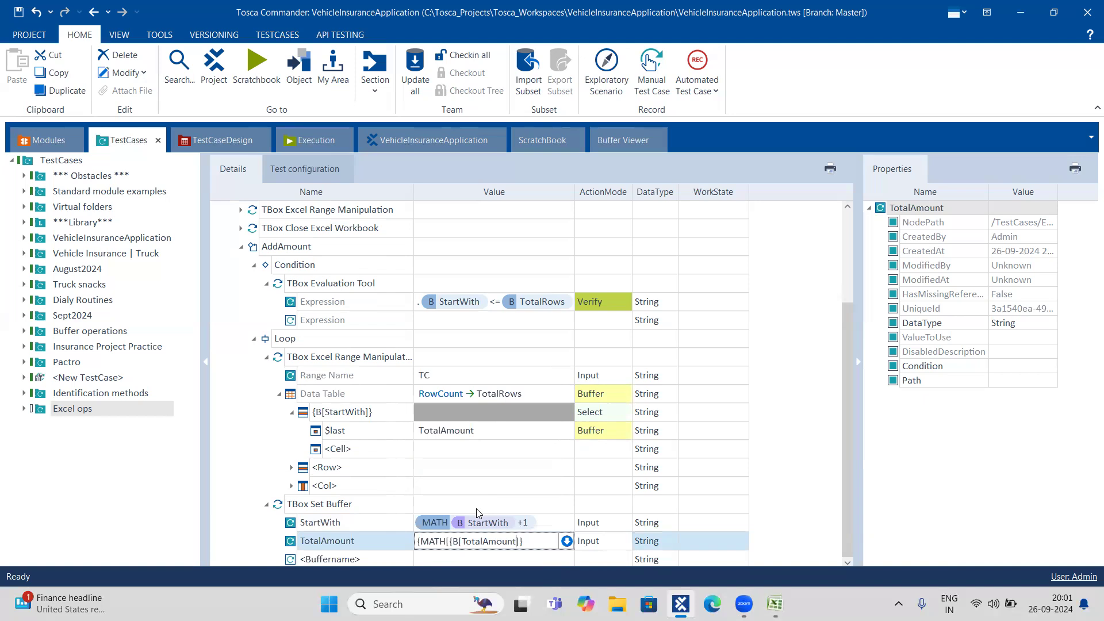
text(]})
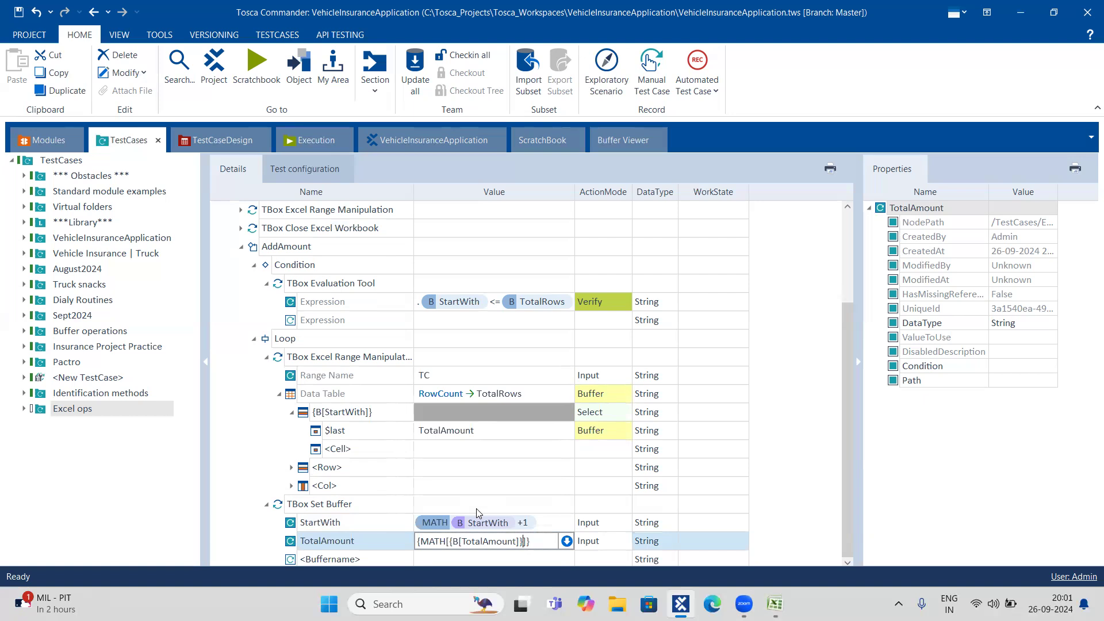
text(+)
drag(449, 542, 521, 543)
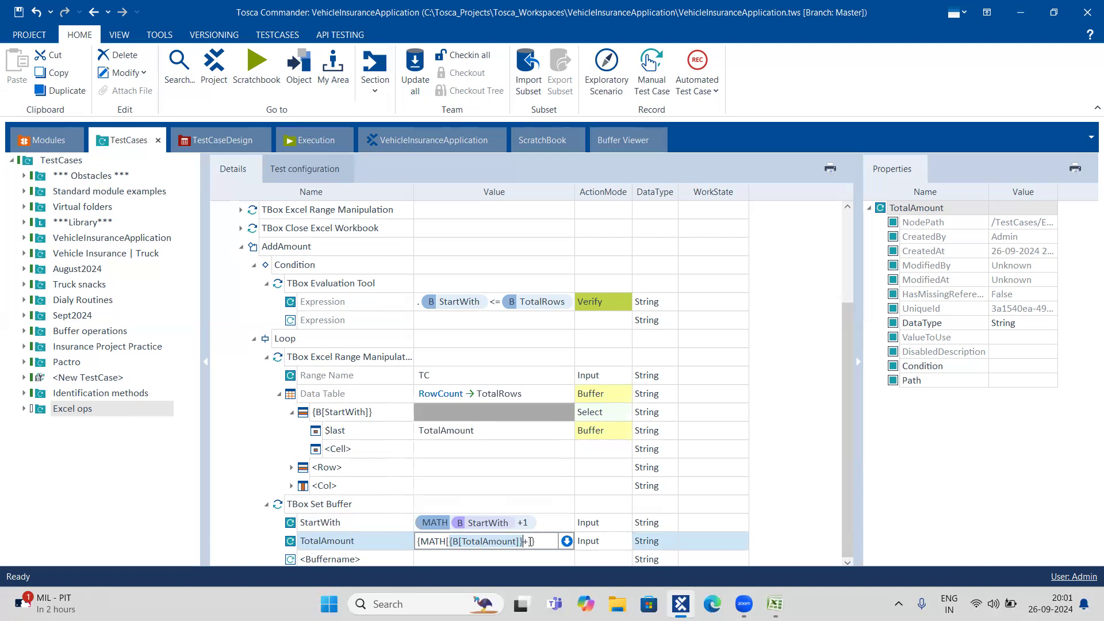
click(527, 541)
key(BackSpace)
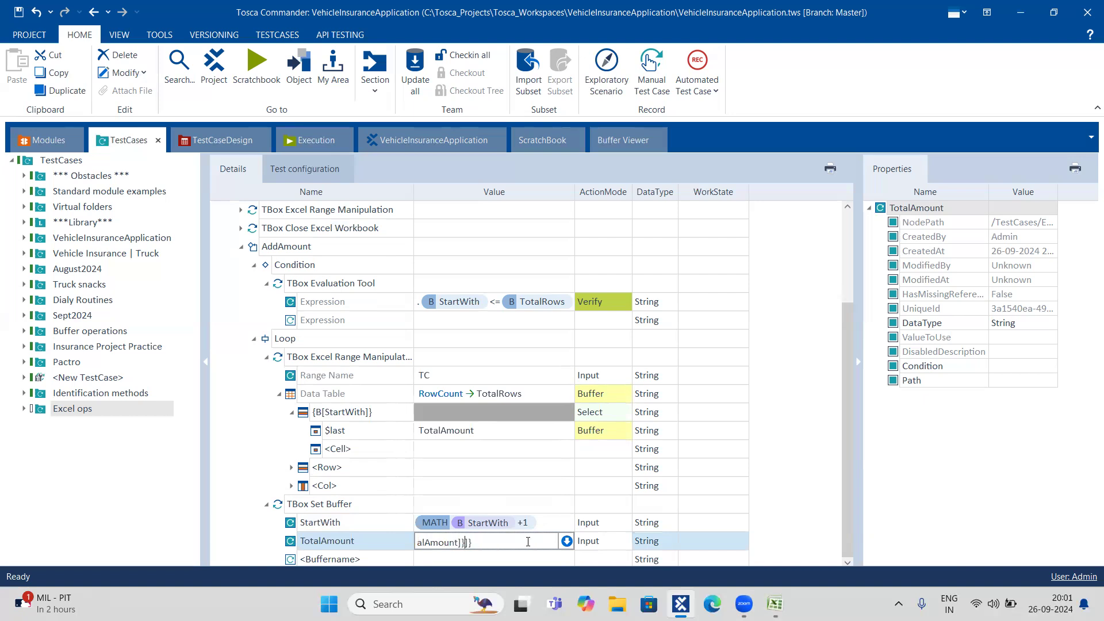
click(799, 481)
drag(572, 192, 626, 192)
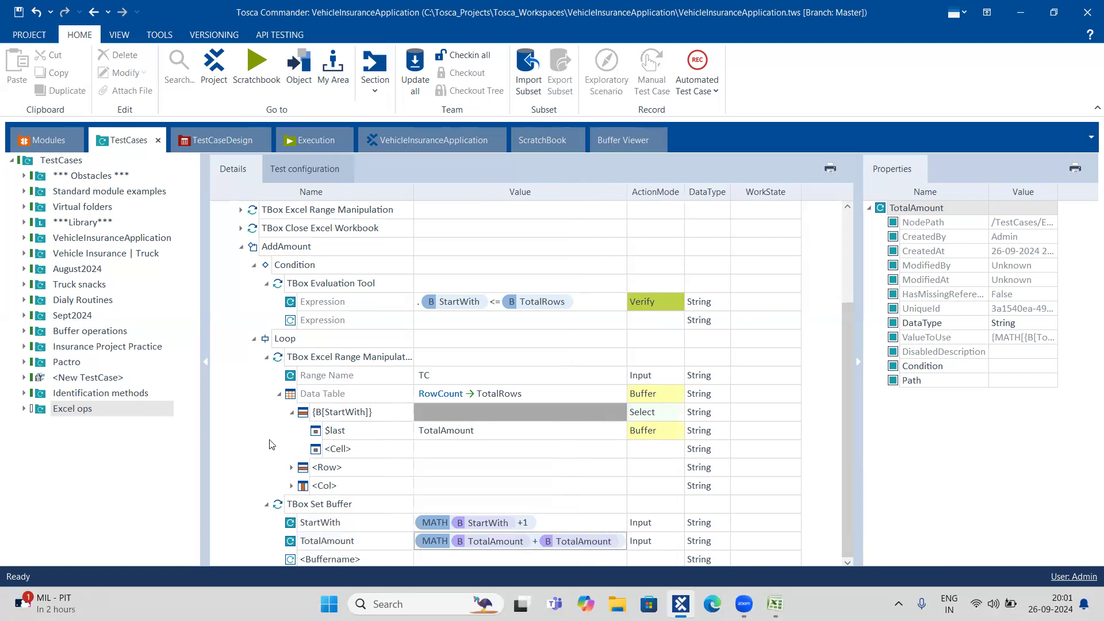
Collapse the expanded test steps and move TBox Close Excel Workbook below AddAmount in the Excel ops test case.
click(254, 265)
click(256, 267)
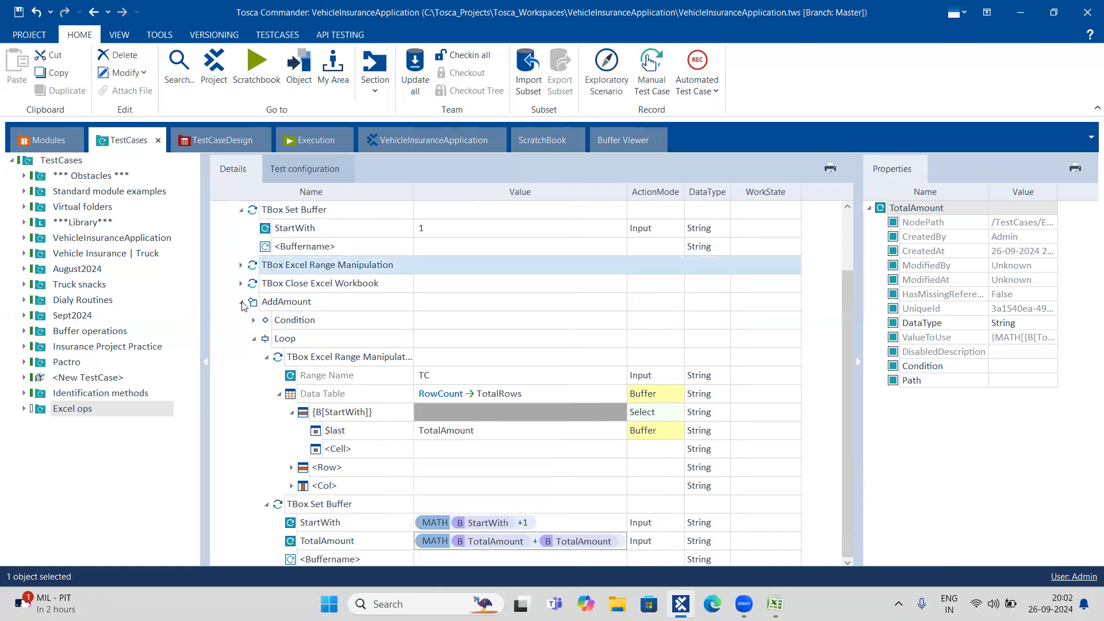
click(243, 302)
click(241, 284)
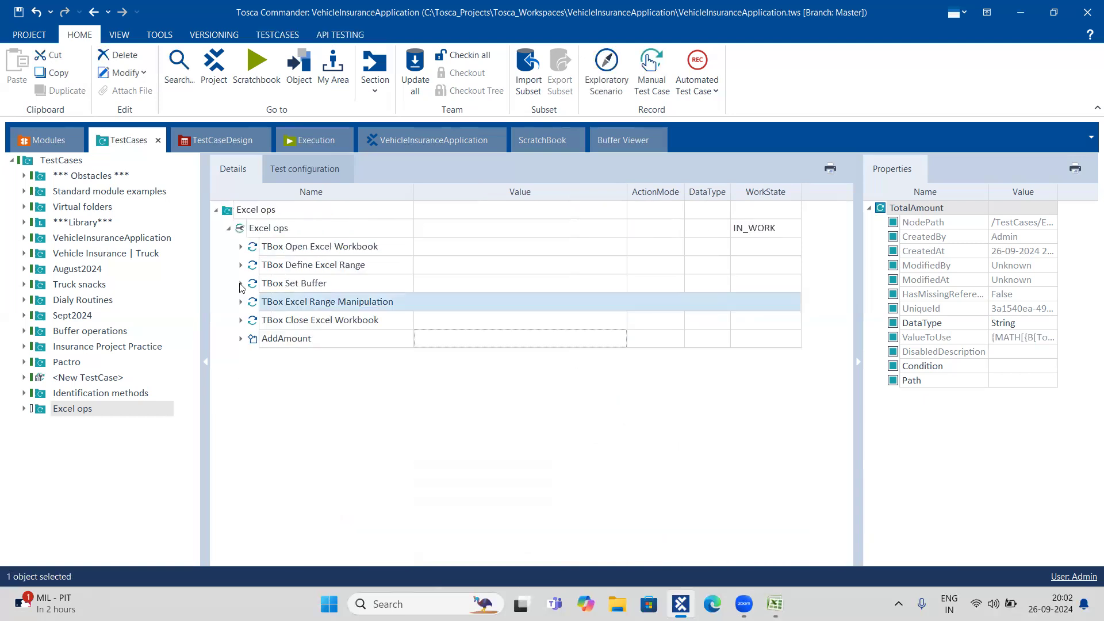
click(251, 323)
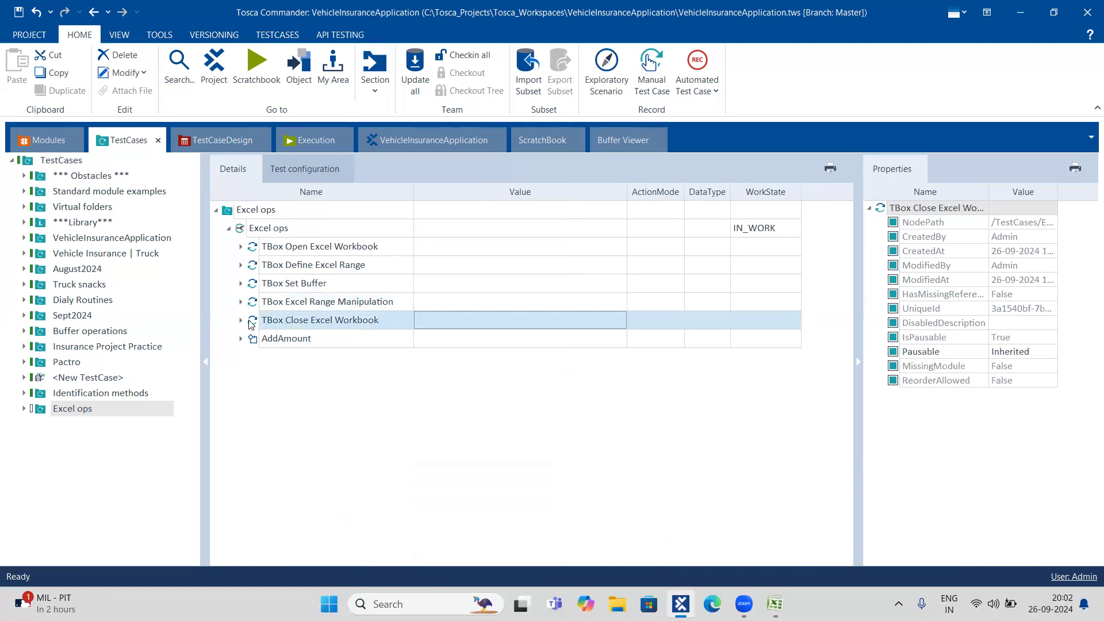
drag(251, 322, 243, 232)
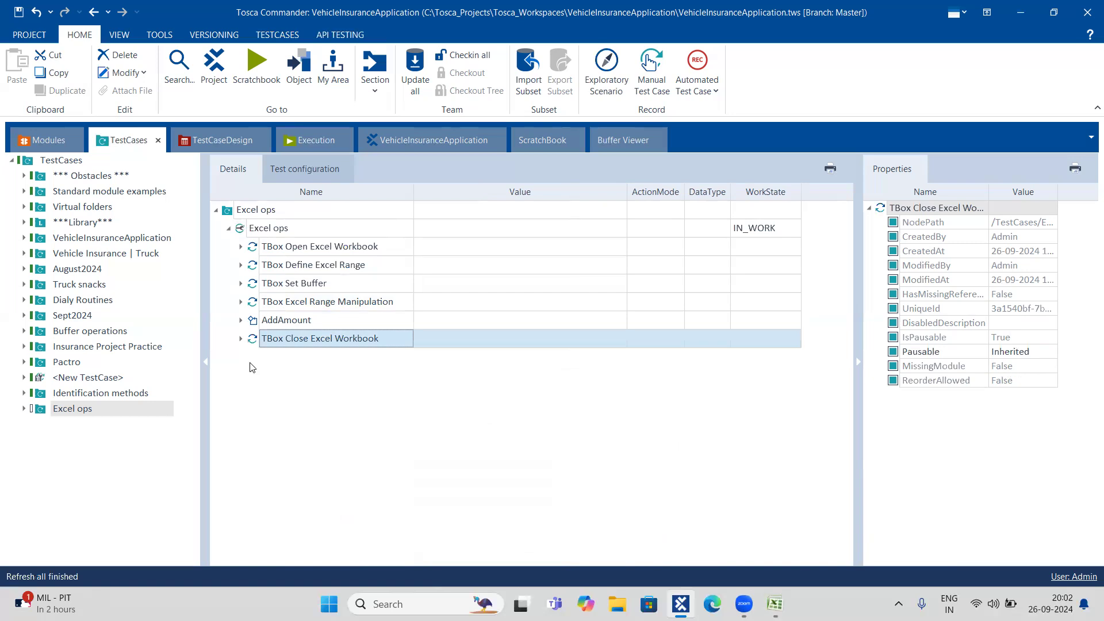
Check the Tcount worksheet in Excel, and return to Tosca Commander to run the Excel ops test case in ScratchBook.
click(241, 229)
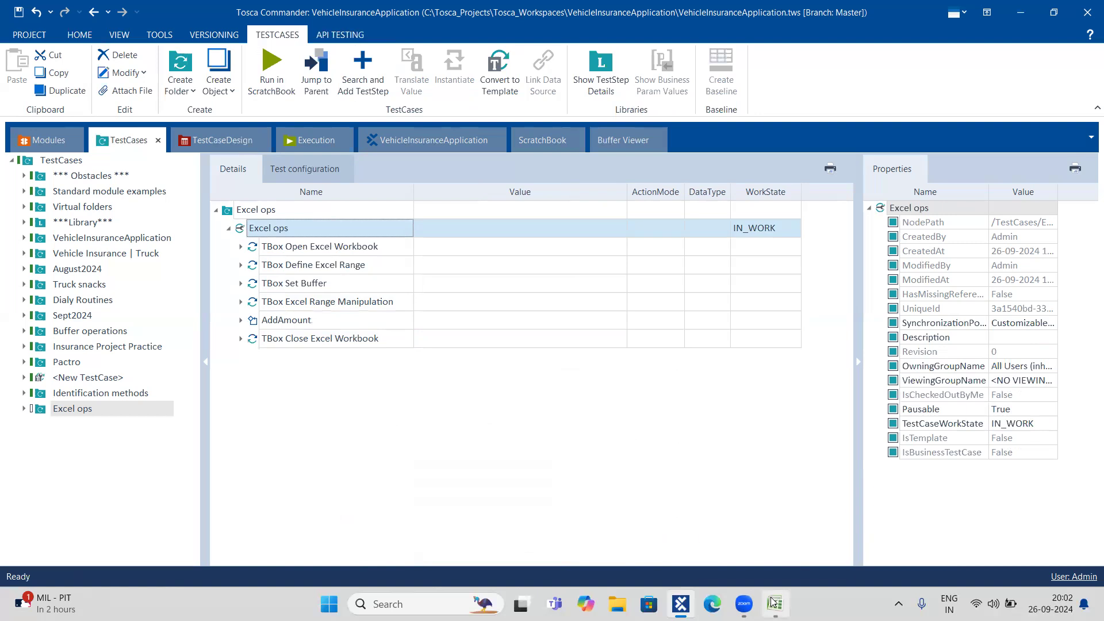
mouse_move(771, 598)
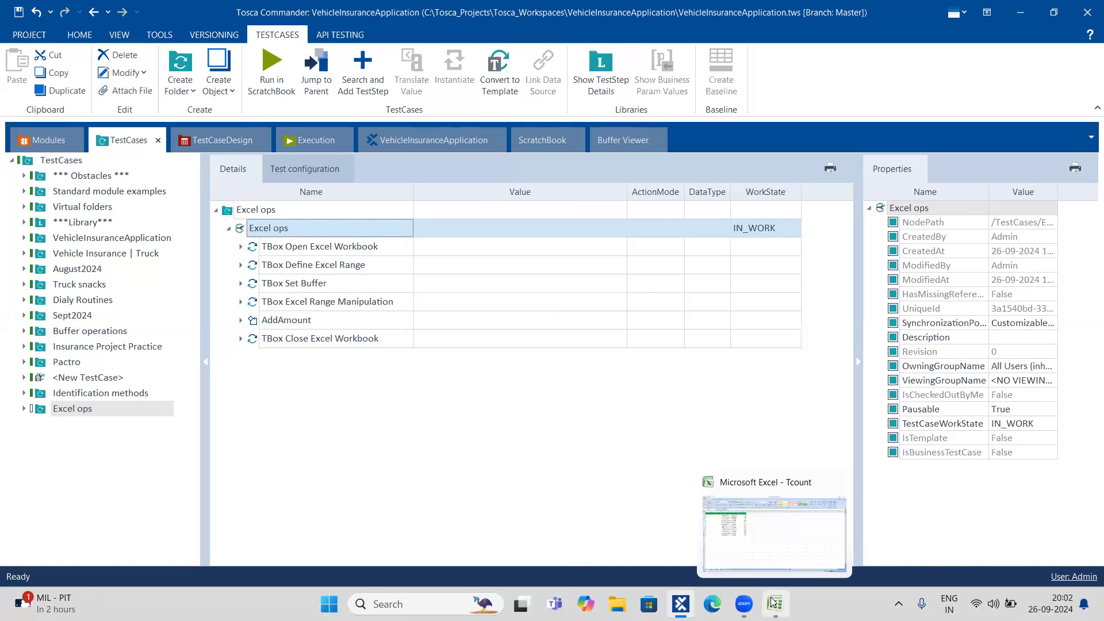
click(773, 602)
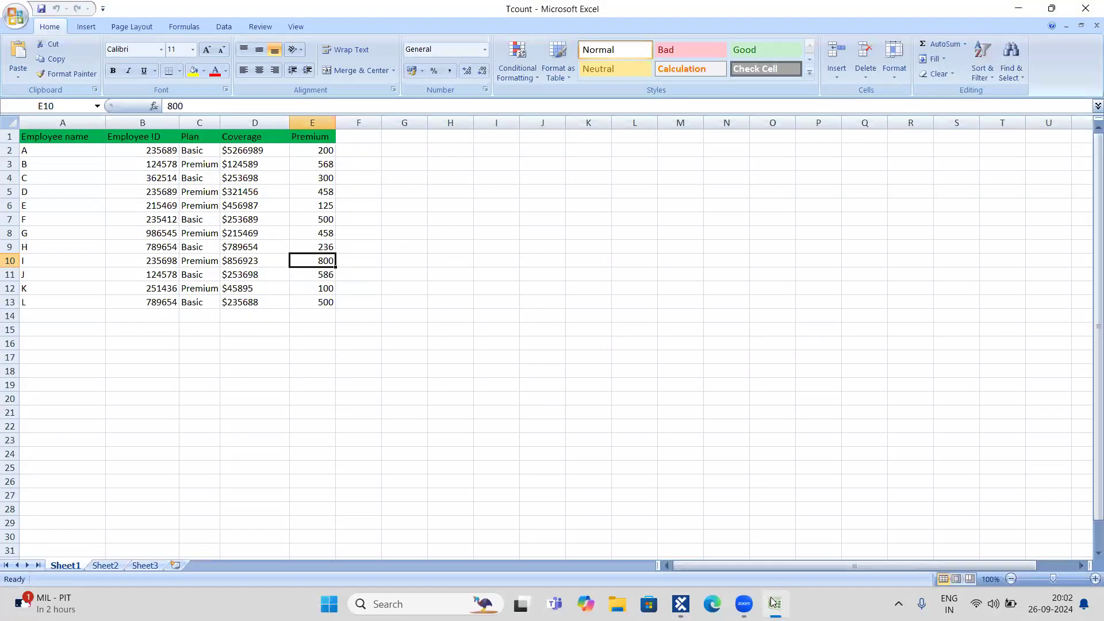
click(773, 602)
mouse_move(680, 604)
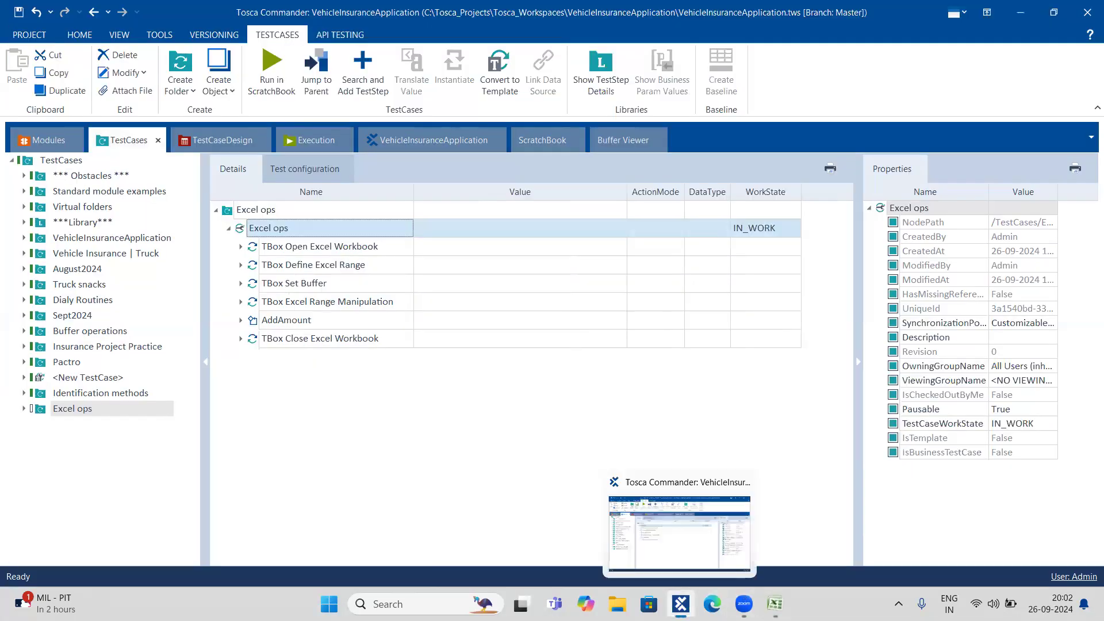
click(321, 436)
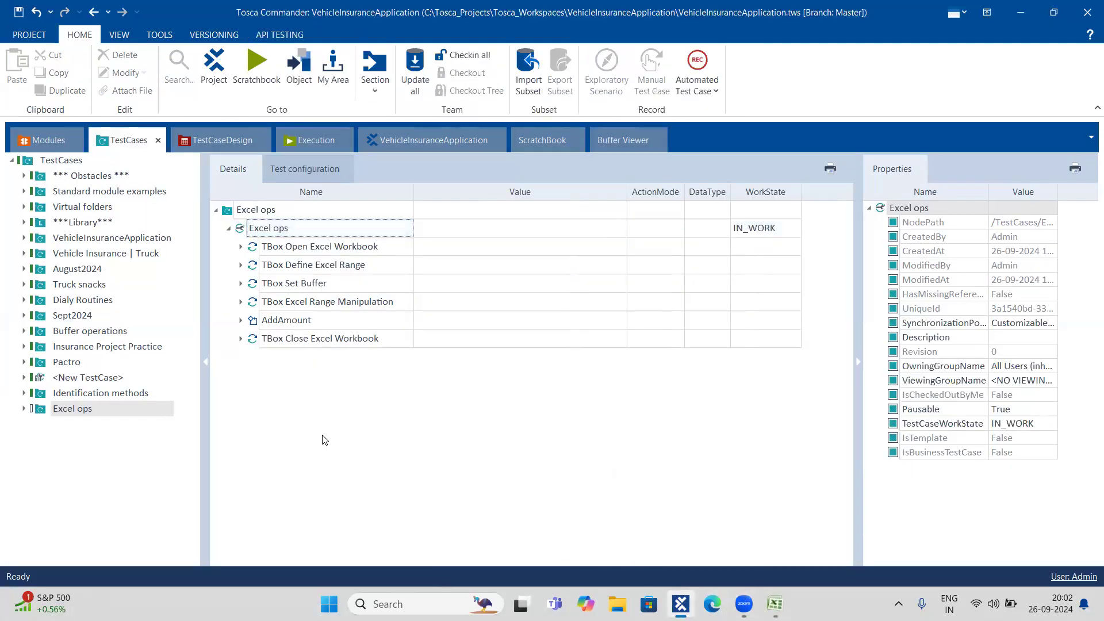
click(240, 230)
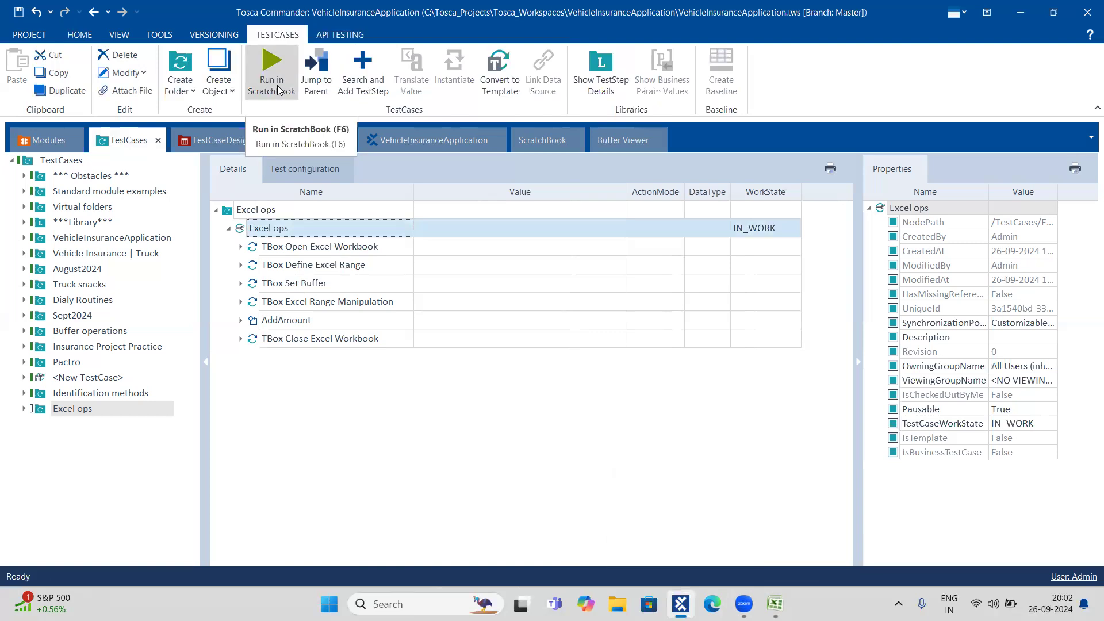
click(274, 81)
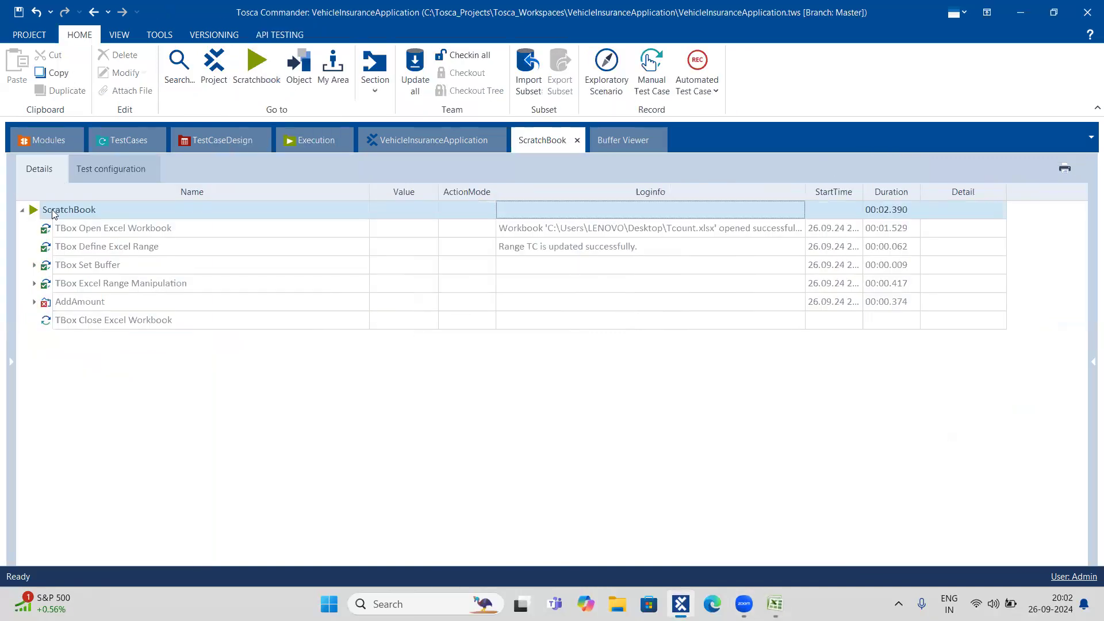
Expand the AddAmount result in ScratchBook down to the {B[StartWith]} row and read its full log message.
click(34, 301)
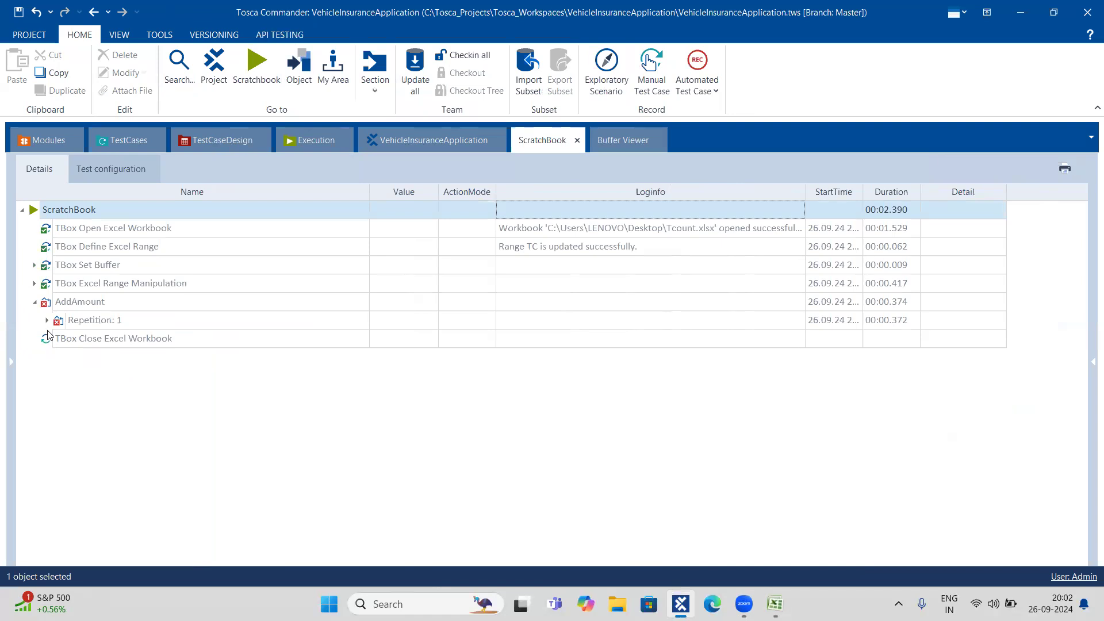
click(46, 320)
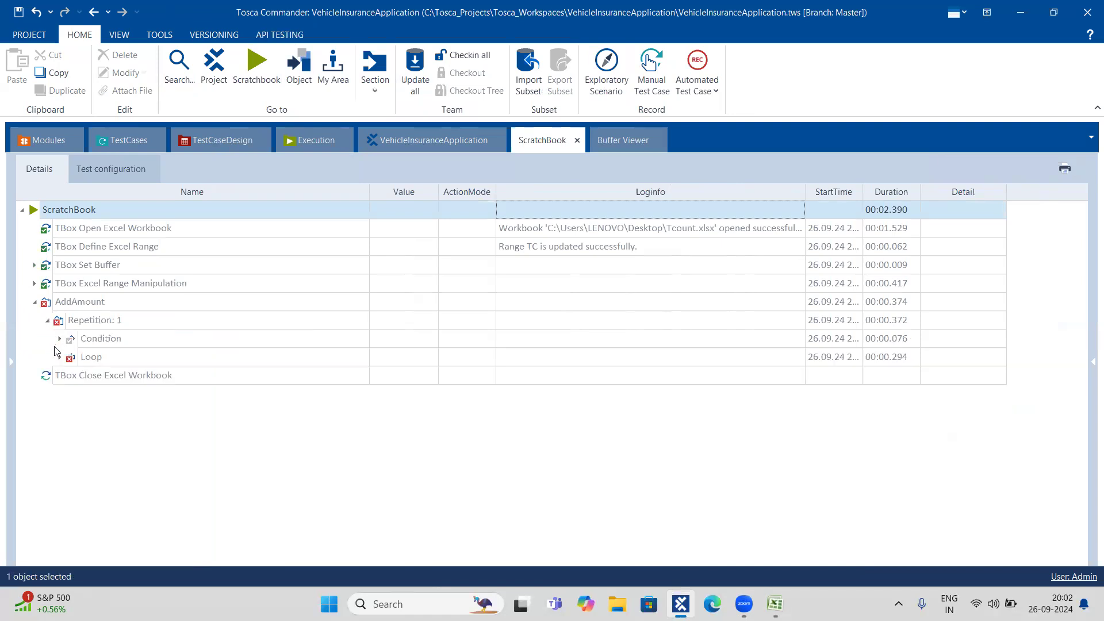
click(60, 356)
click(72, 375)
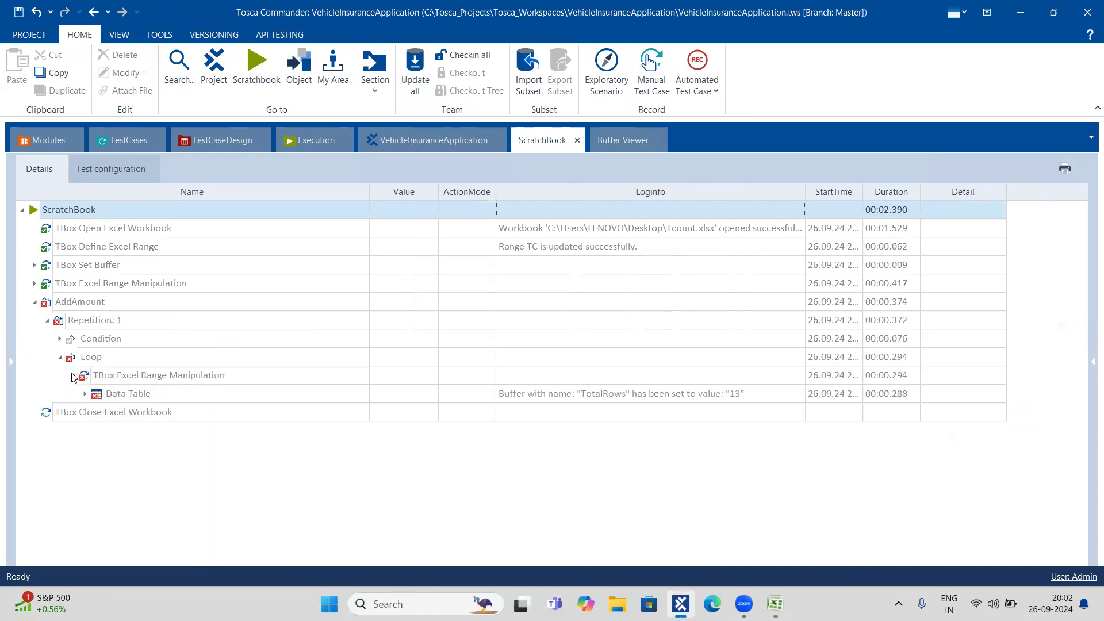
click(84, 393)
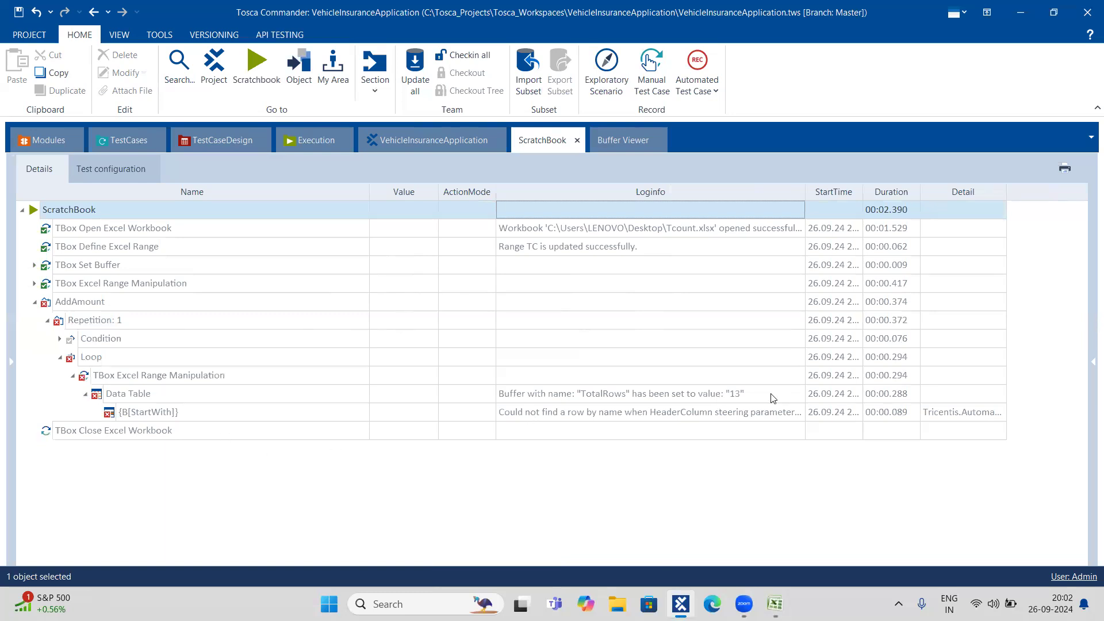
click(799, 415)
click(799, 413)
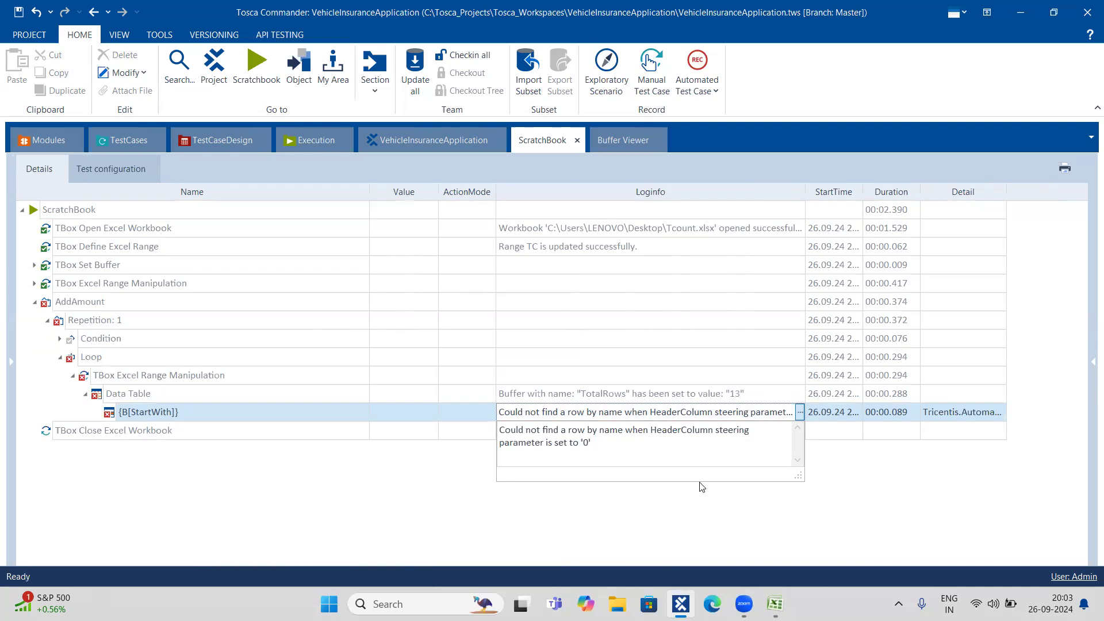
Jump from the {B[StartWith]} result to its test step and inspect the Loop's range manipulation, the initial TBox Set Buffer and AddAmount.
right_click(109, 415)
click(141, 422)
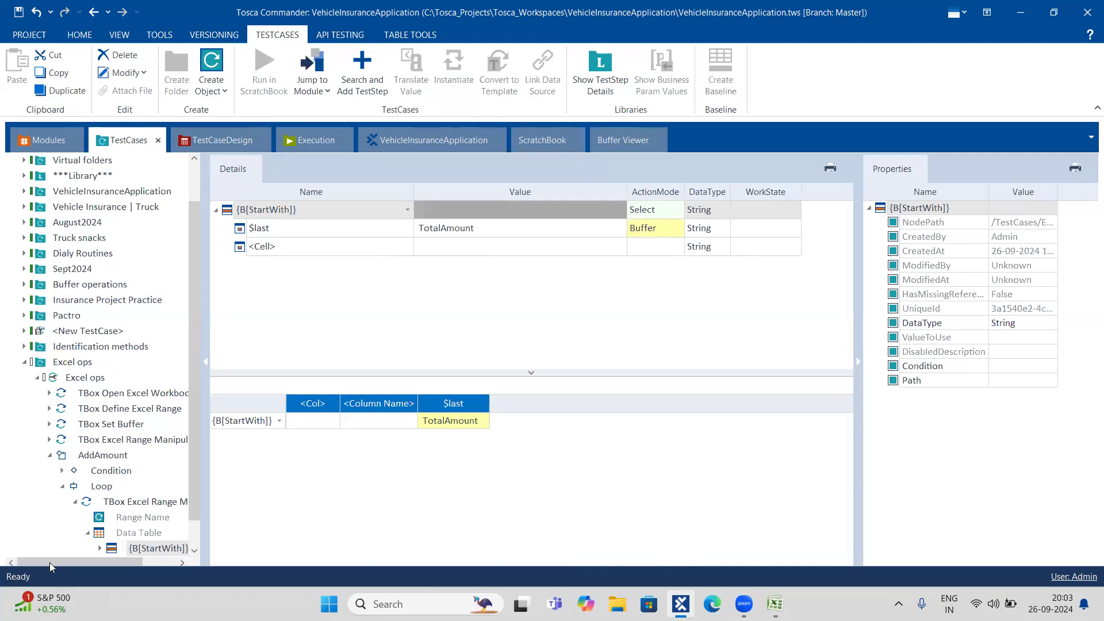
scroll(56, 534, down, 1)
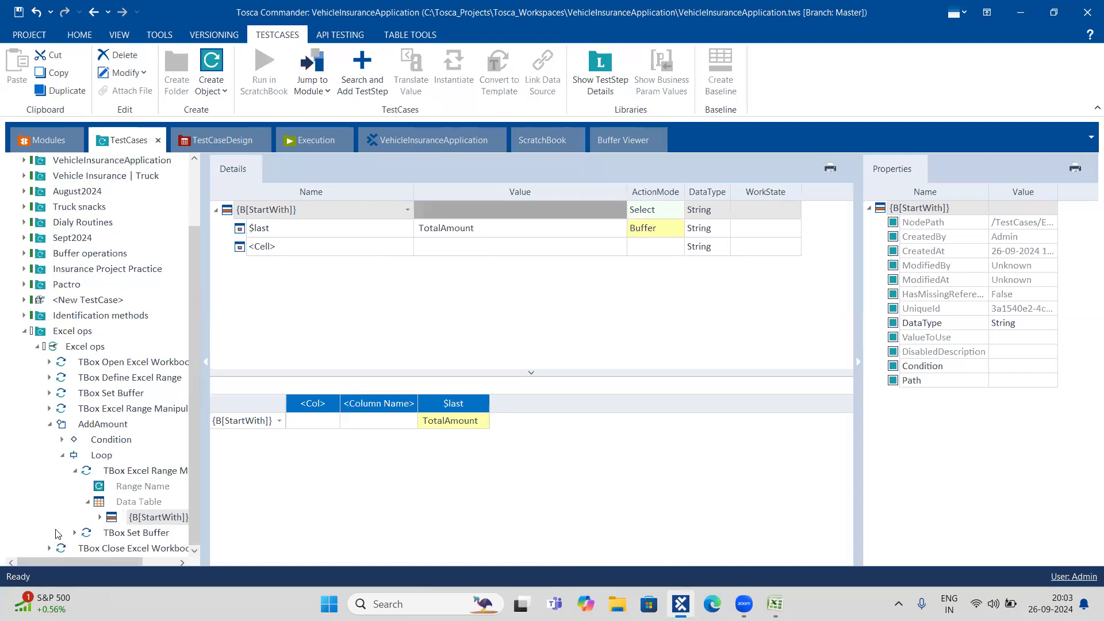
click(87, 472)
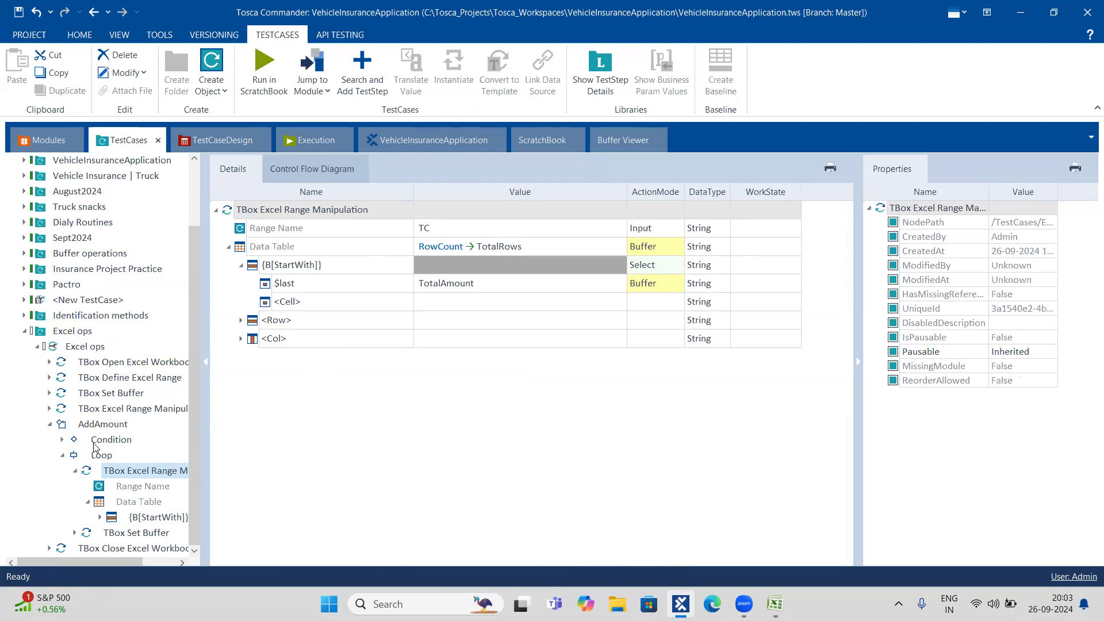
click(82, 393)
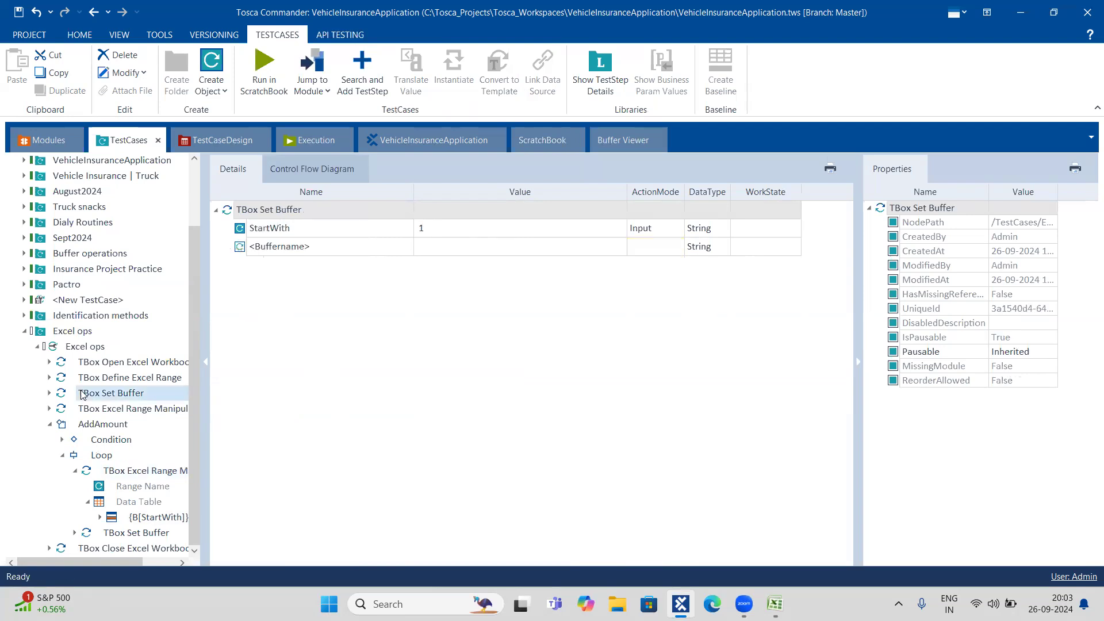
click(96, 429)
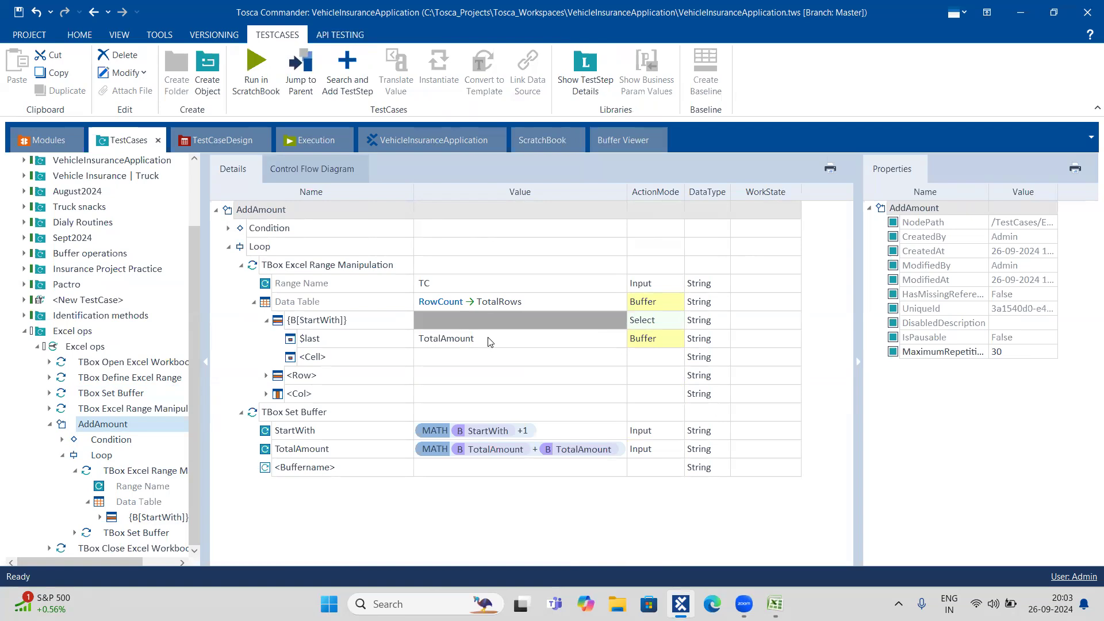
Rename the Loop's $last cell under {B[StartWith]} as Premium, copying the header text from cell E1 of the Tcount worksheet in Excel.
click(405, 339)
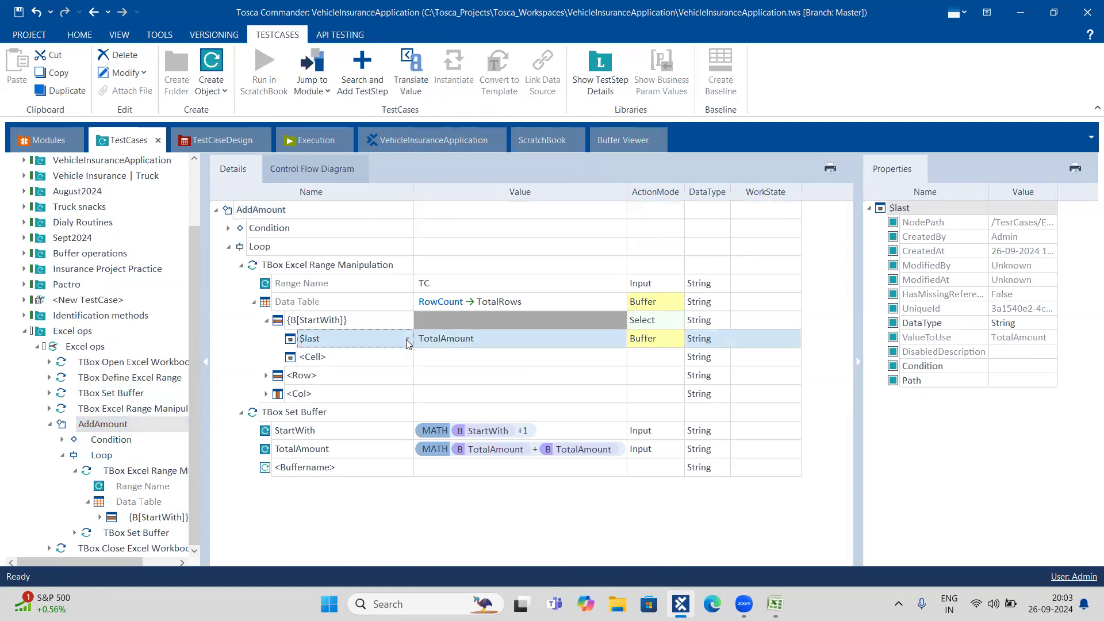
click(406, 339)
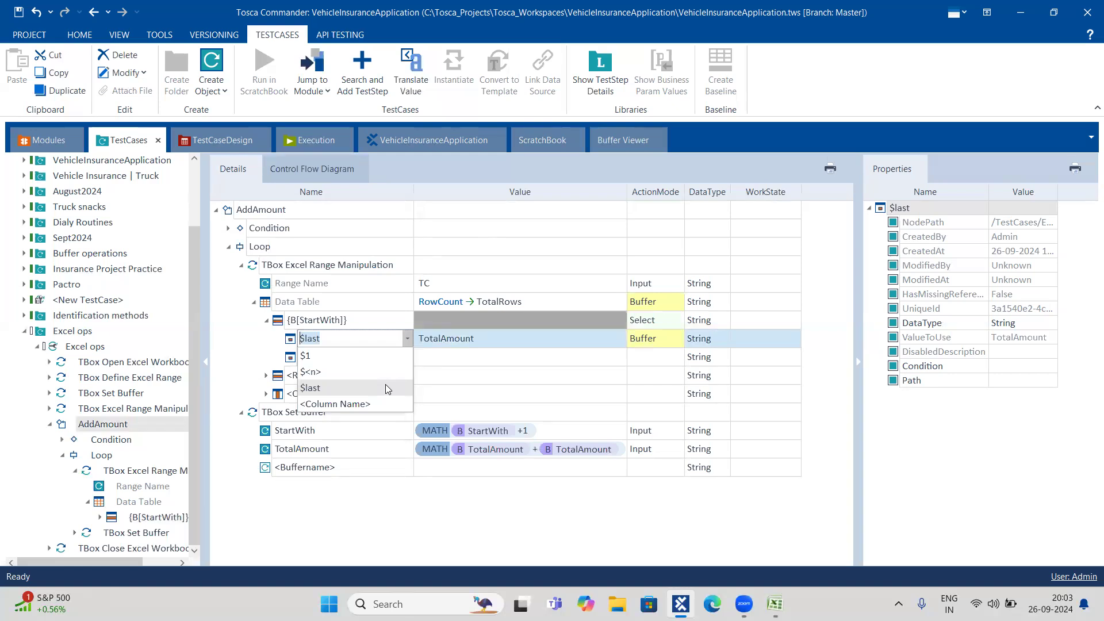
click(775, 603)
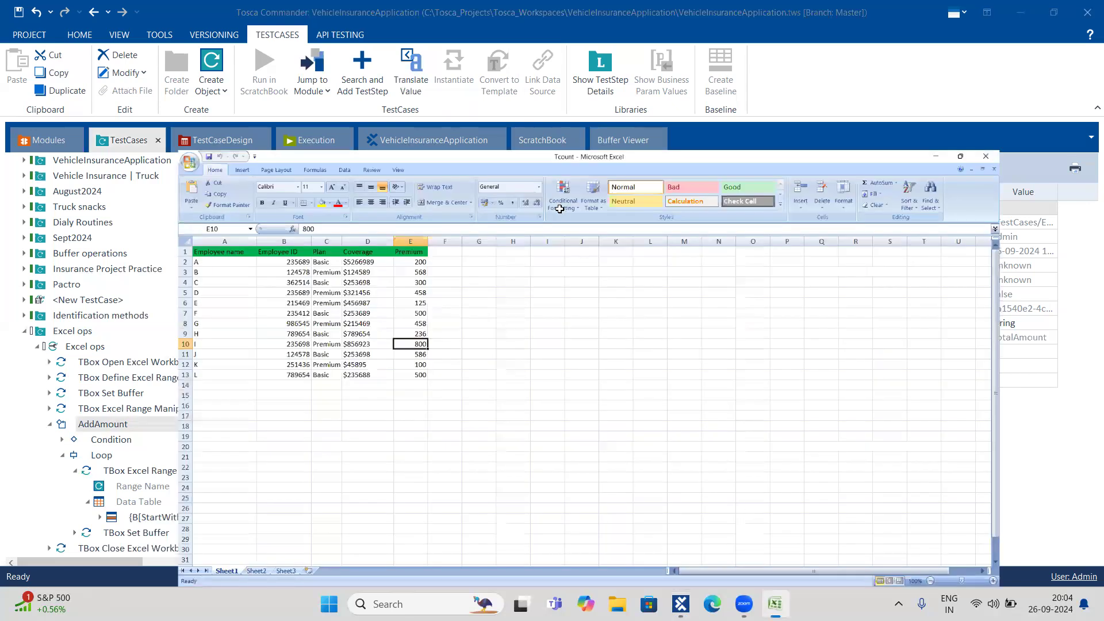
click(319, 137)
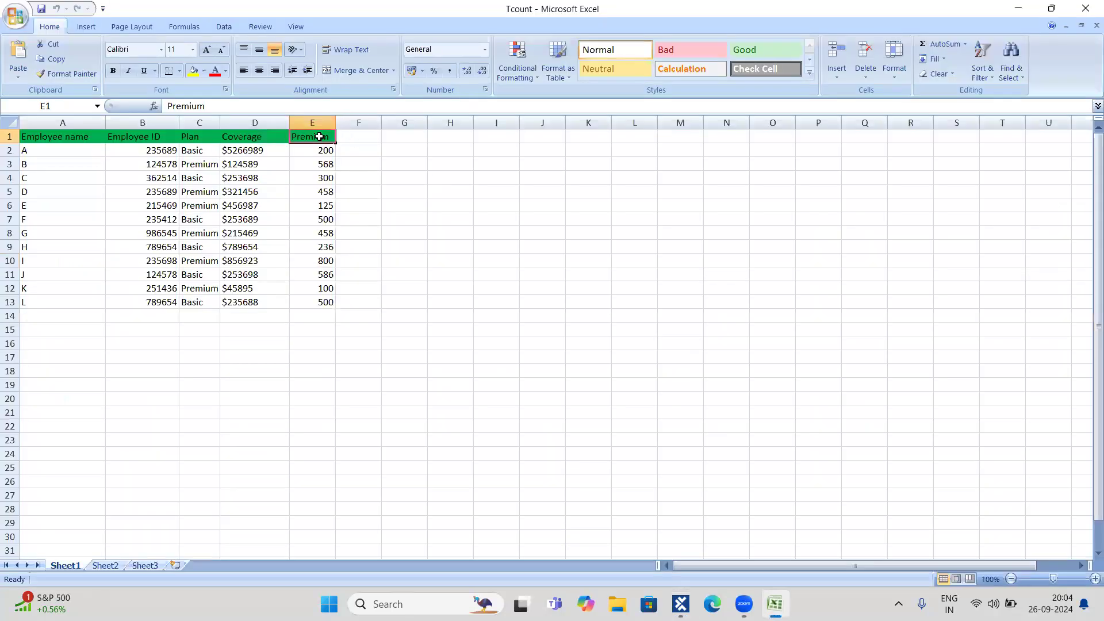
double_click(319, 137)
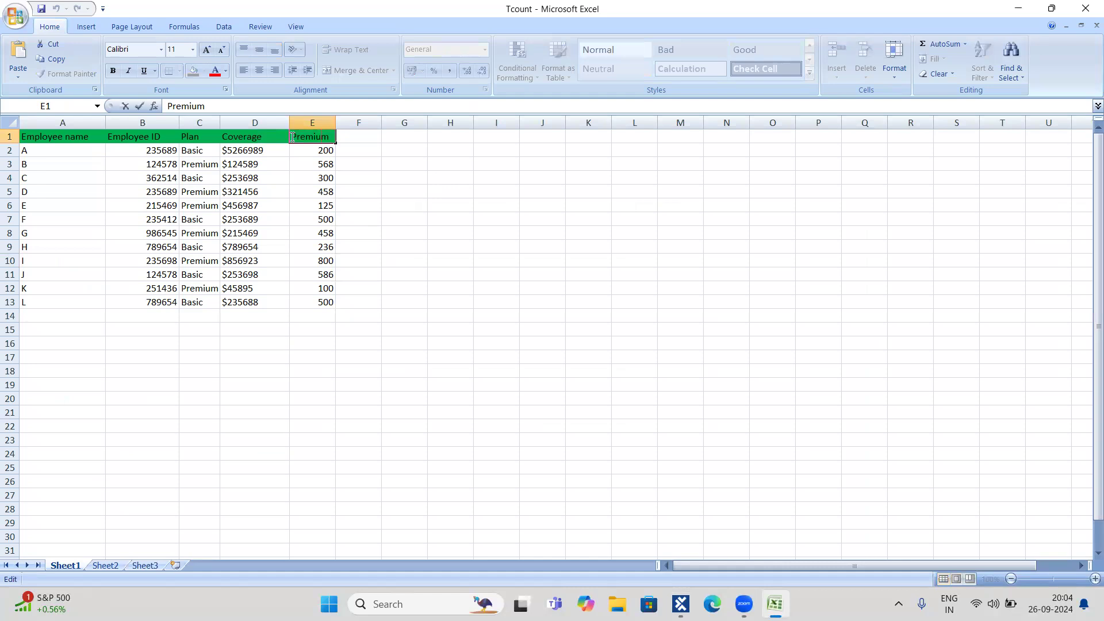
drag(292, 137, 332, 139)
key(ctrl+c)
key(alt+Tab)
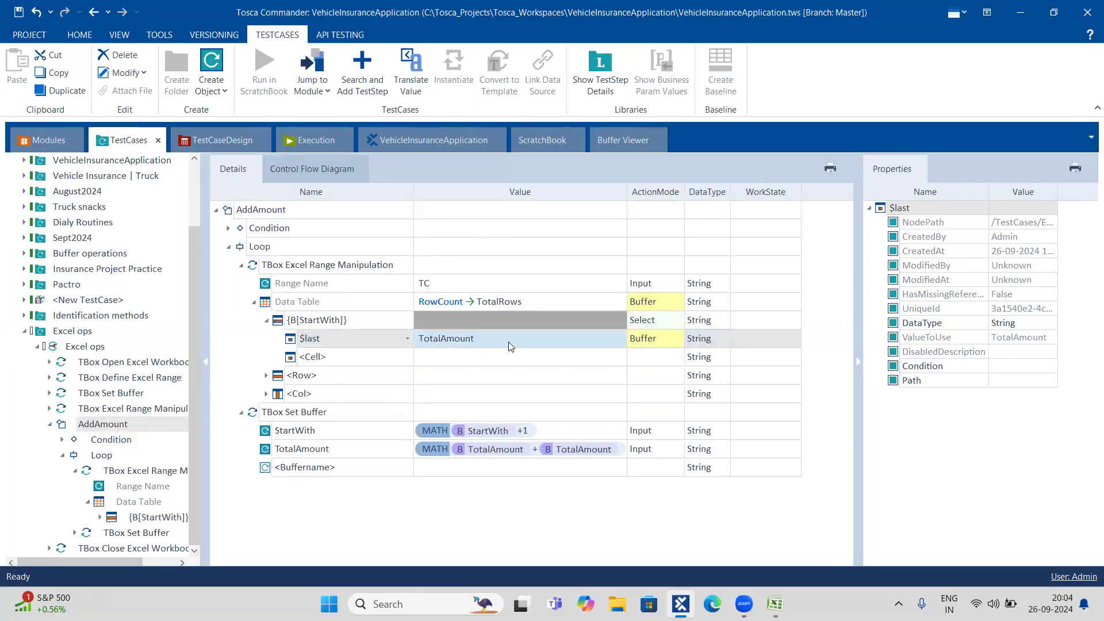
click(395, 338)
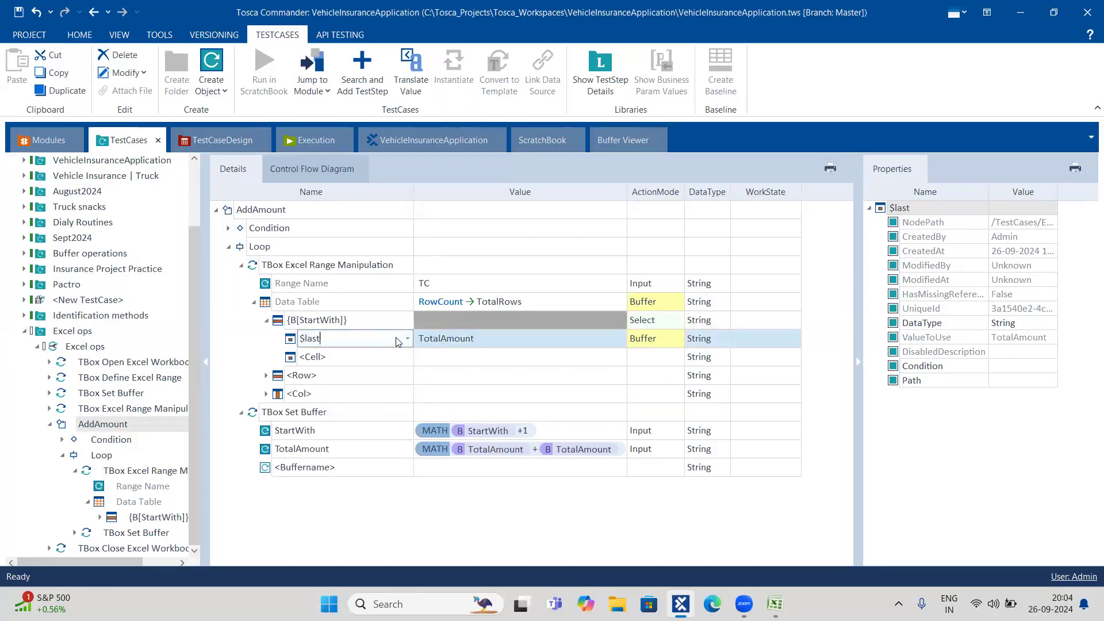
key(ctrl+a)
key(ctrl+v)
click(256, 346)
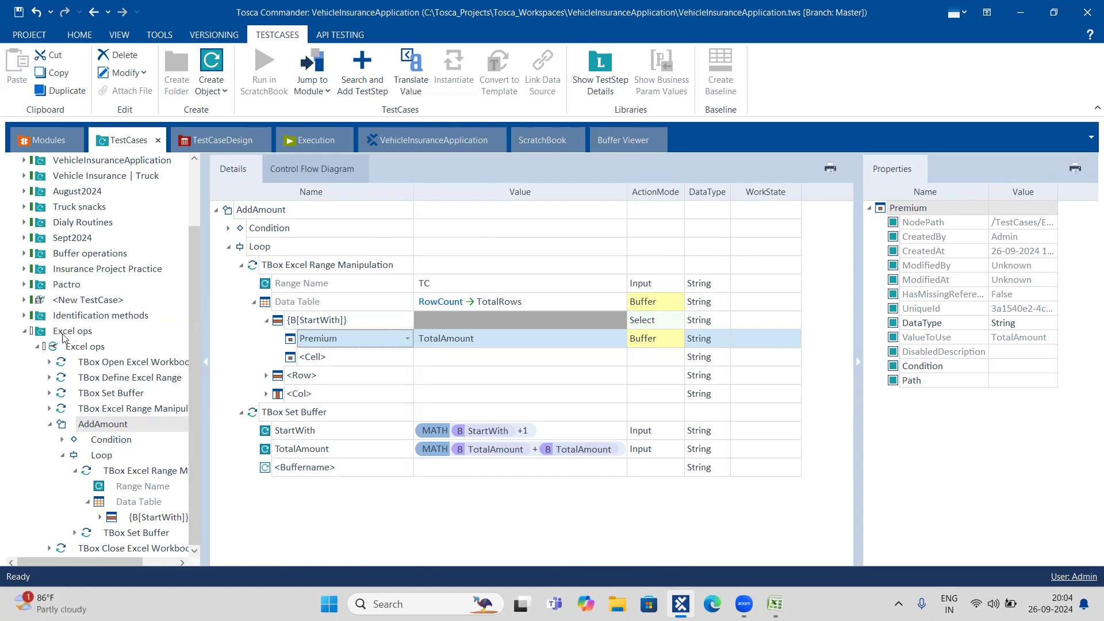
Rerun the Excel ops test case in ScratchBook and expand the AddAmount result down to the {B[StartWith]} row.
click(61, 346)
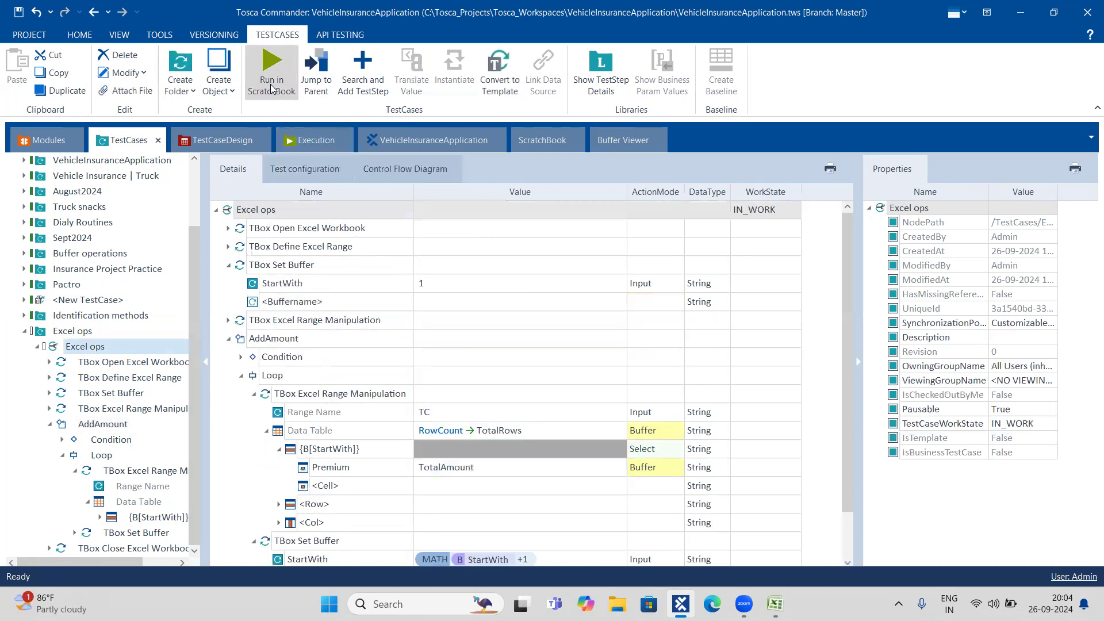
click(271, 88)
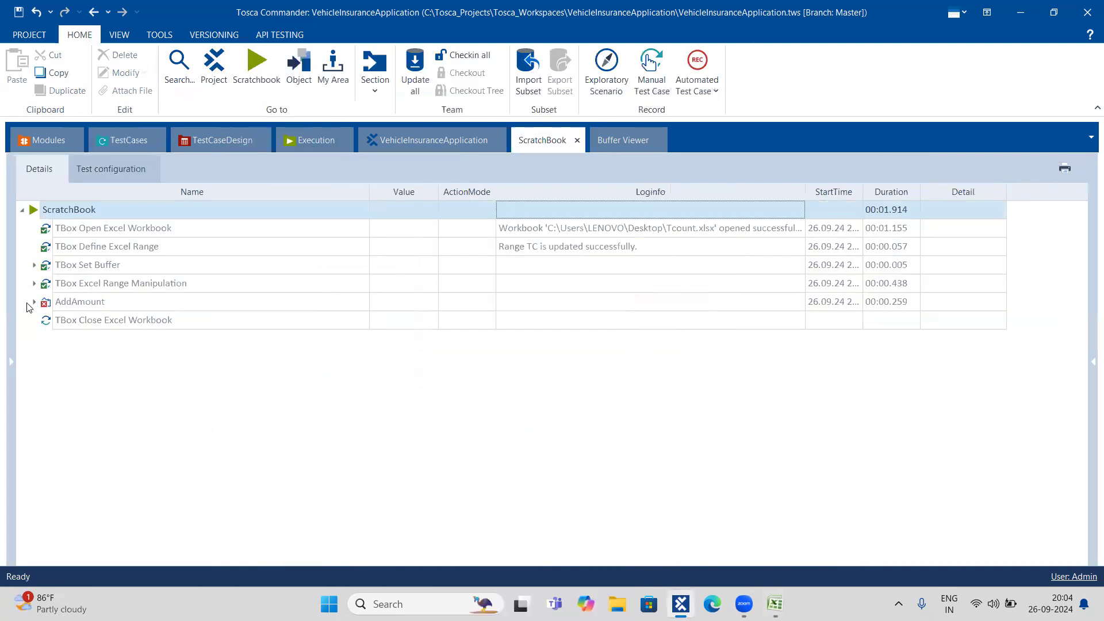
click(35, 301)
click(47, 320)
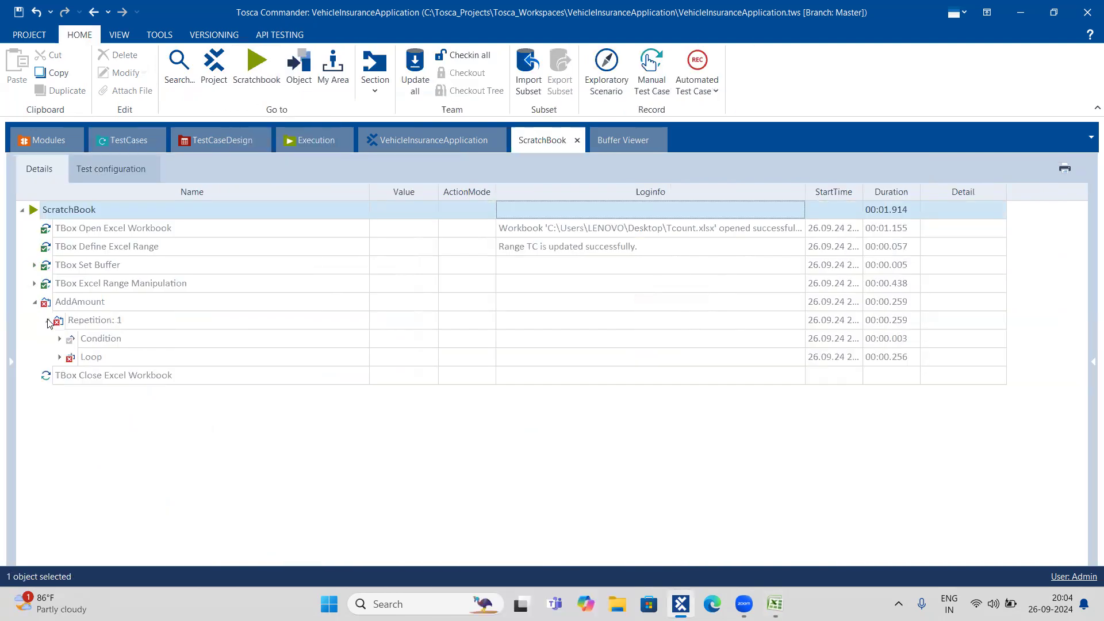
click(61, 357)
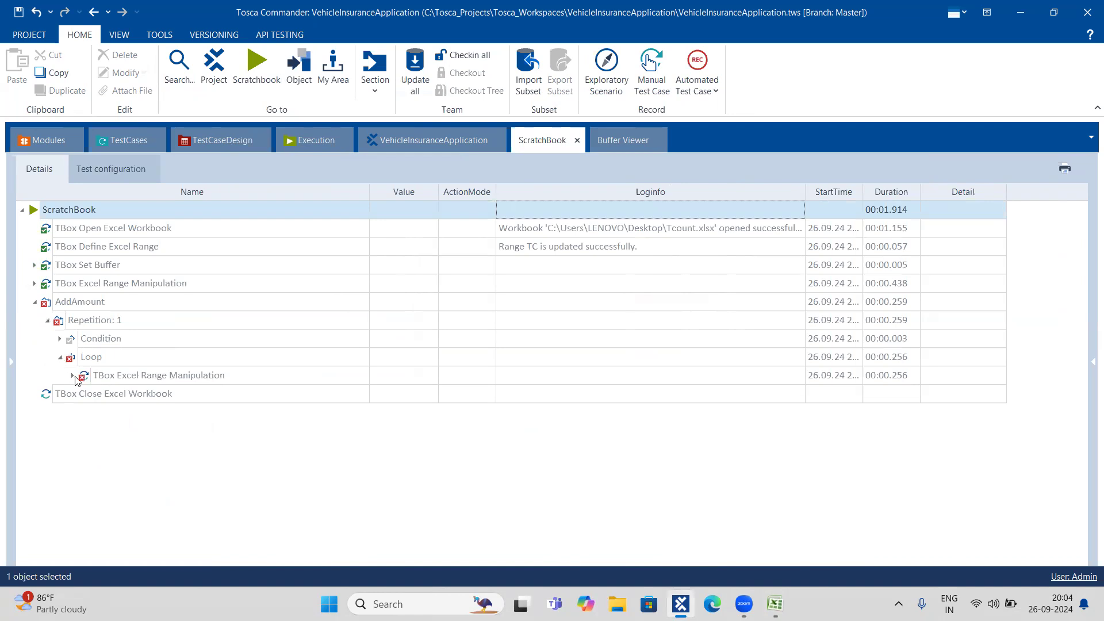
click(73, 375)
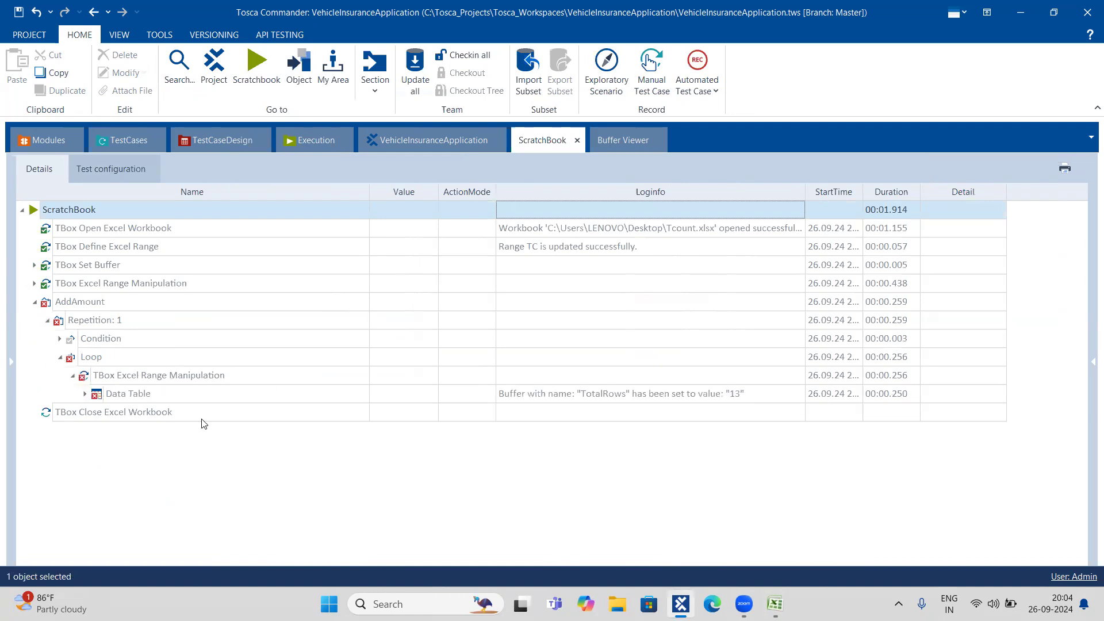
click(85, 393)
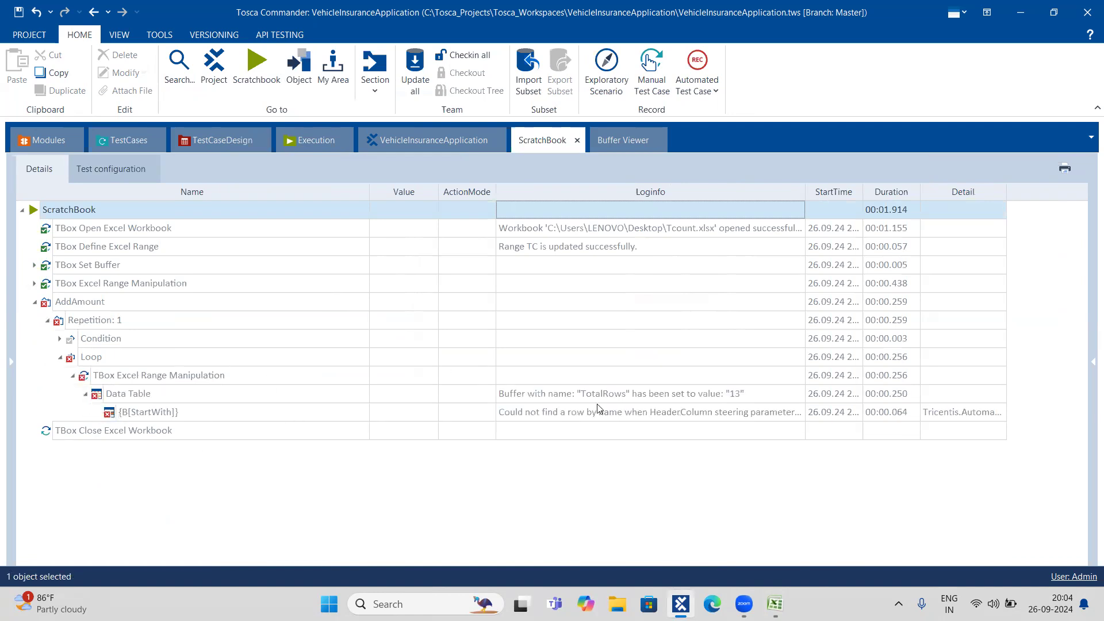
Read the {B[StartWith]} result's full log message and jump from the Data Table result to its test step value.
click(792, 411)
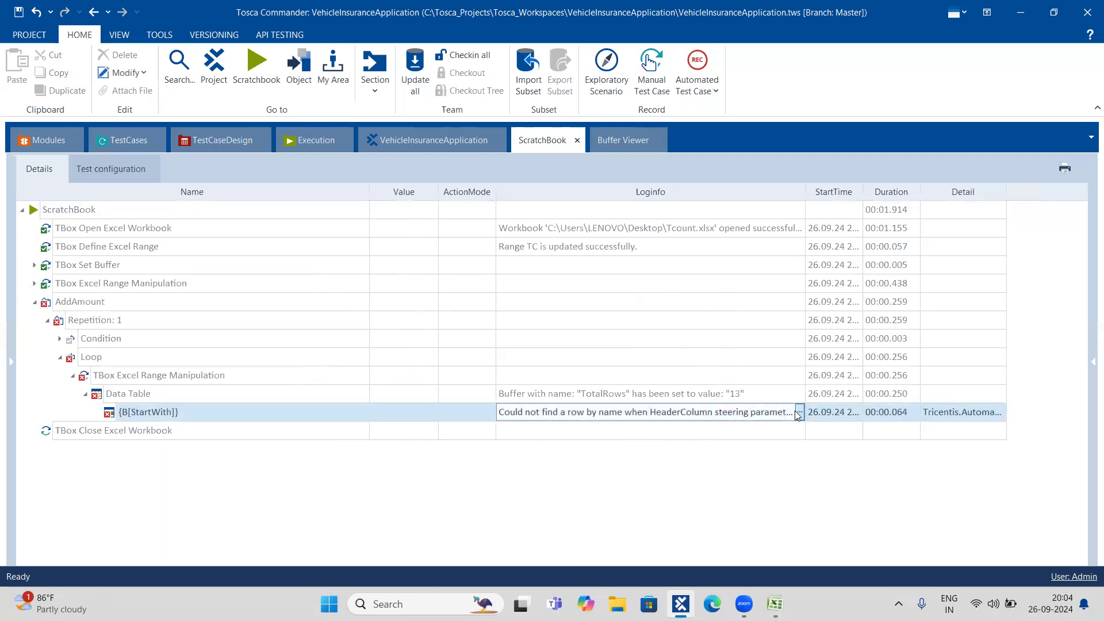
click(798, 412)
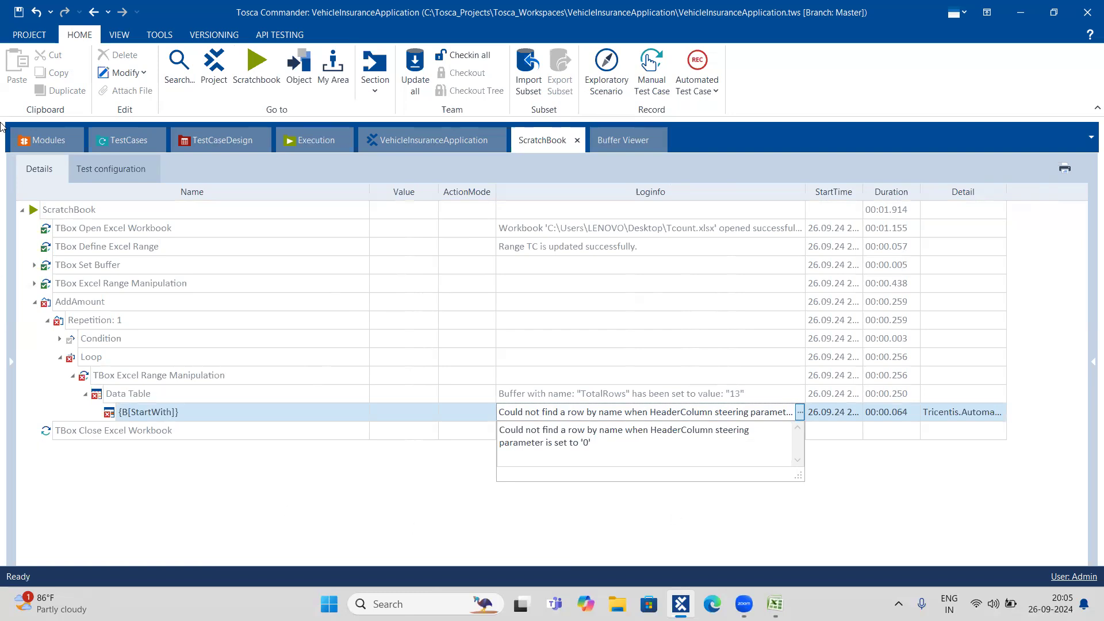
right_click(98, 395)
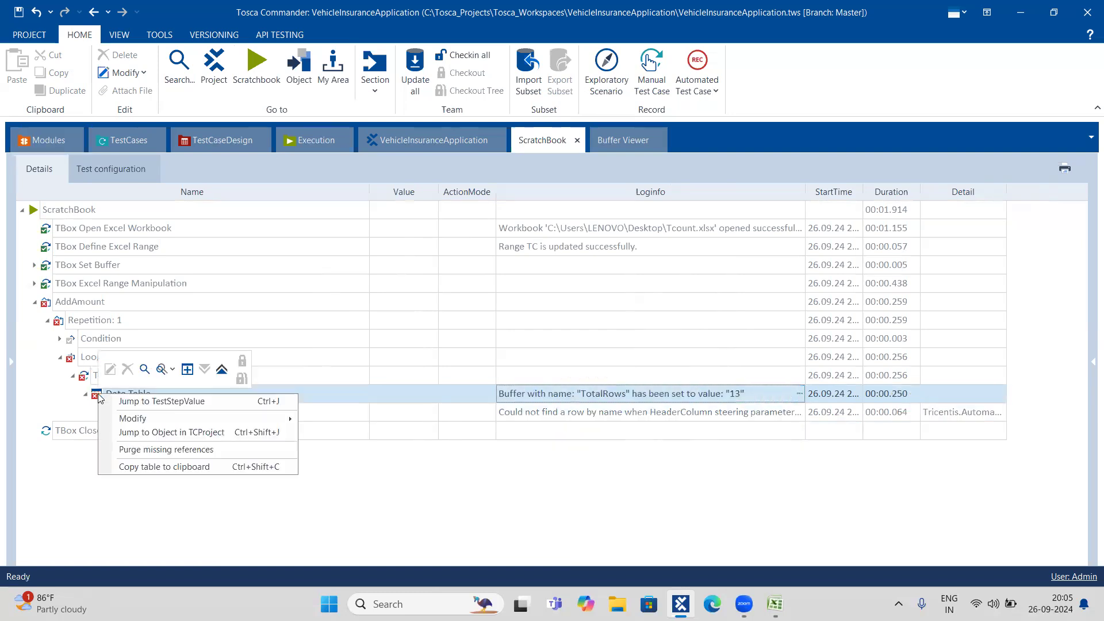
click(136, 402)
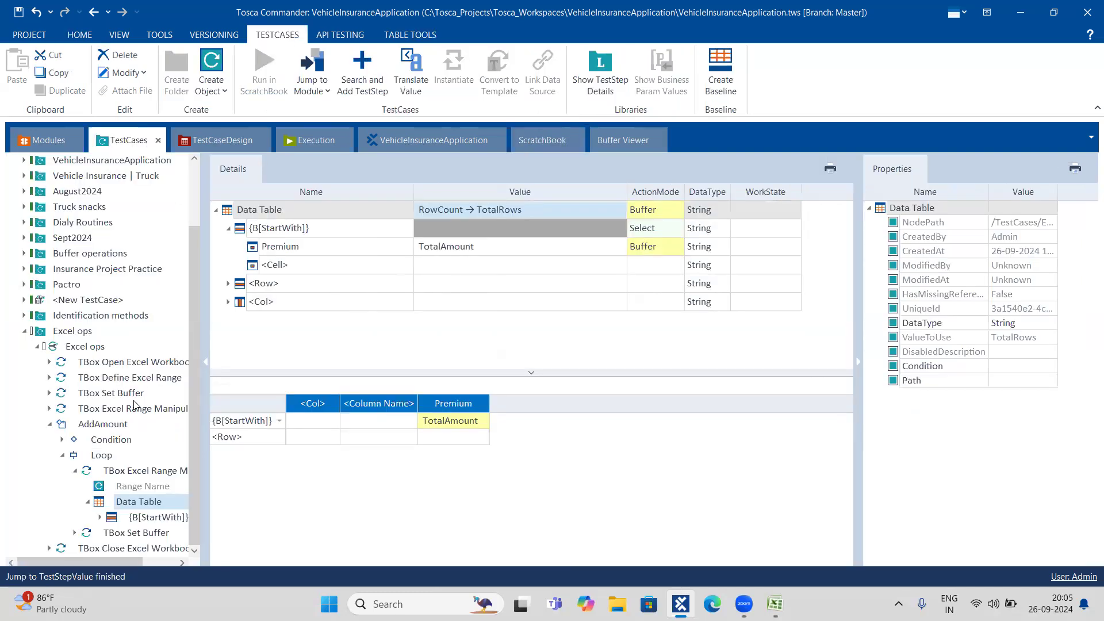
Jump from the Loop's Data Table to its module attribute and set its HeaderColumn parameter to 1.
right_click(232, 211)
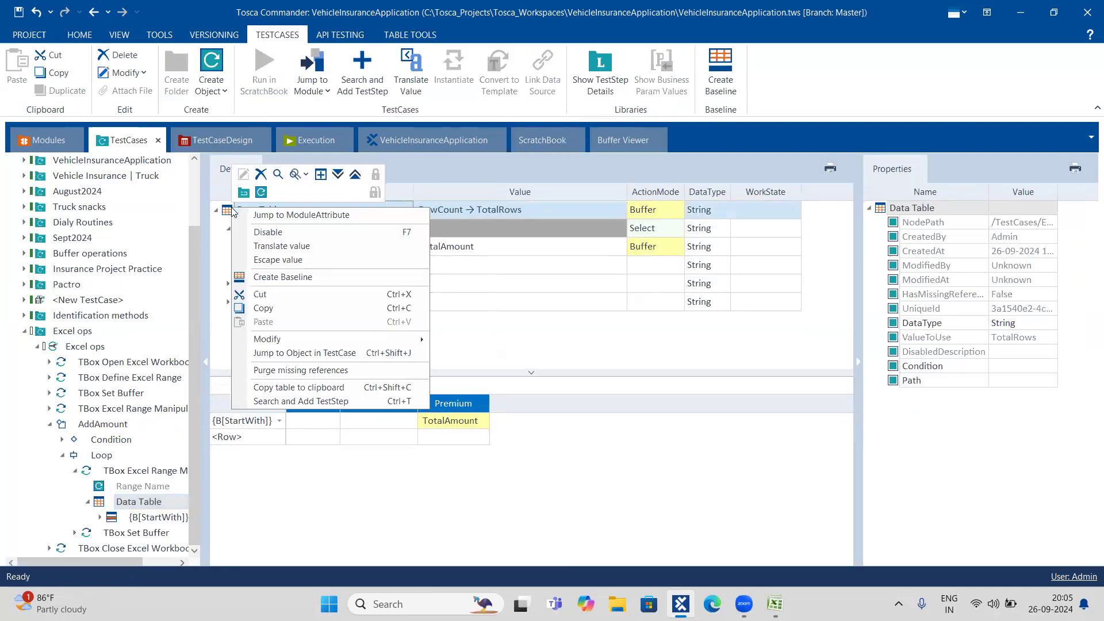
click(270, 215)
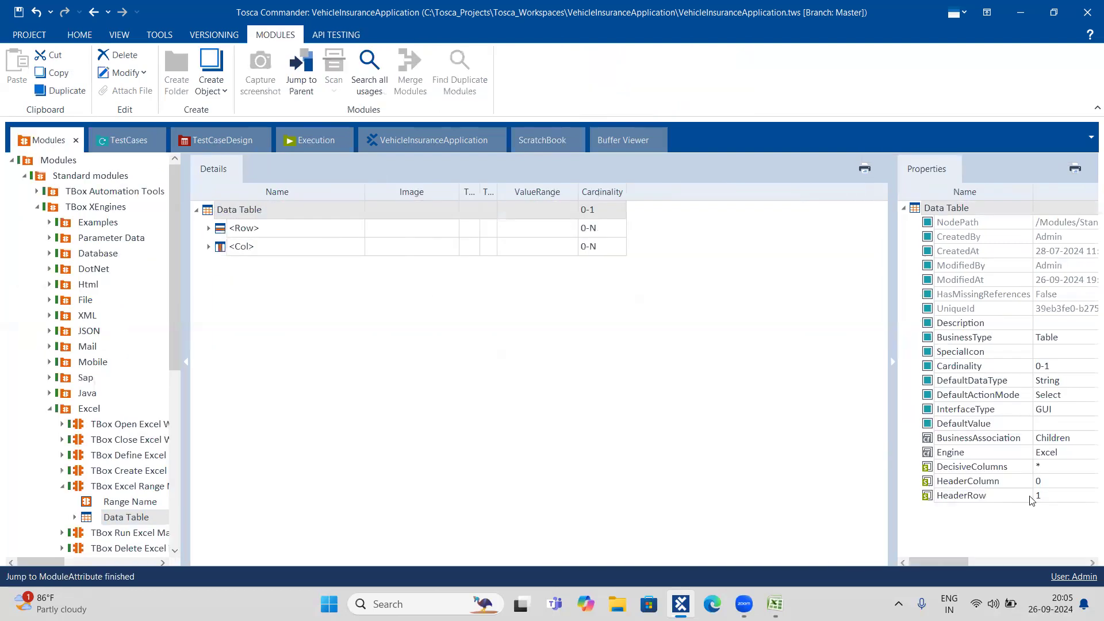
click(1055, 481)
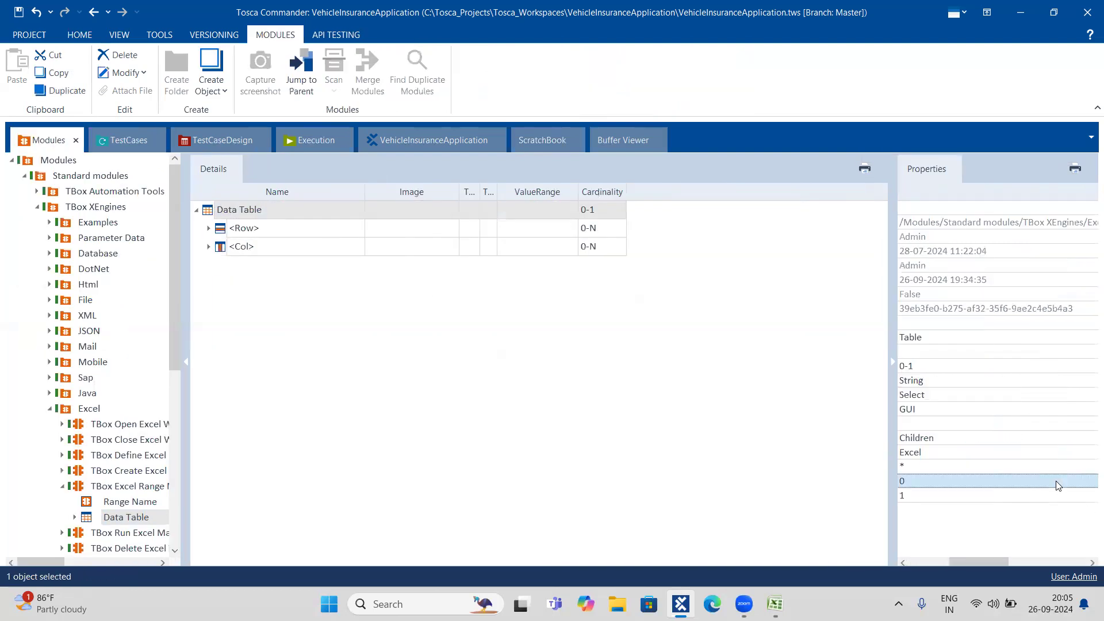
click(1055, 481)
text(1)
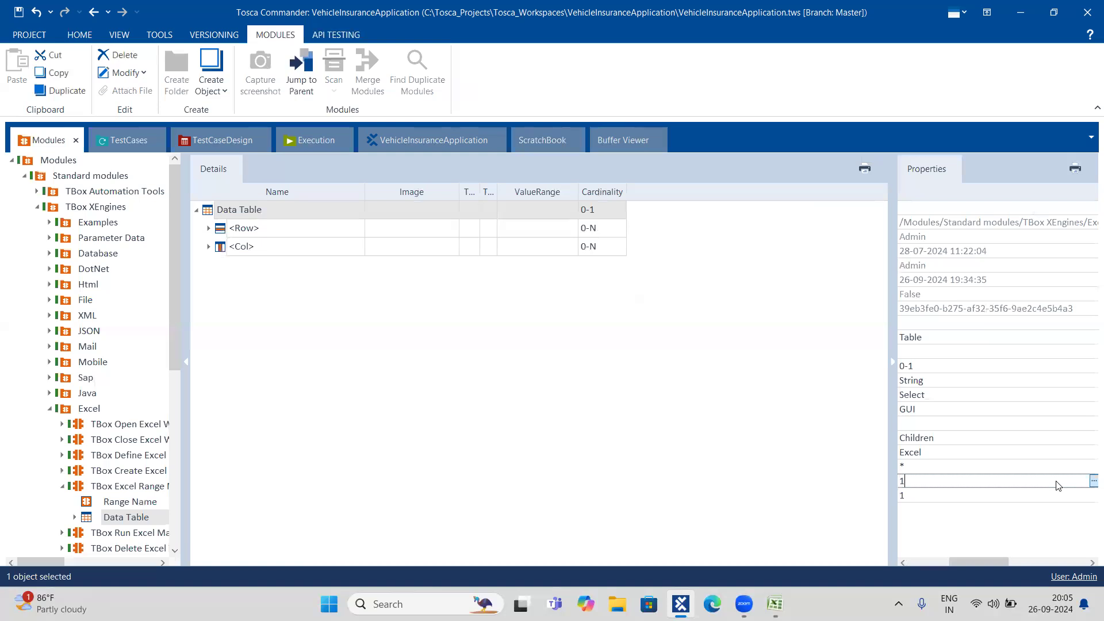
click(827, 484)
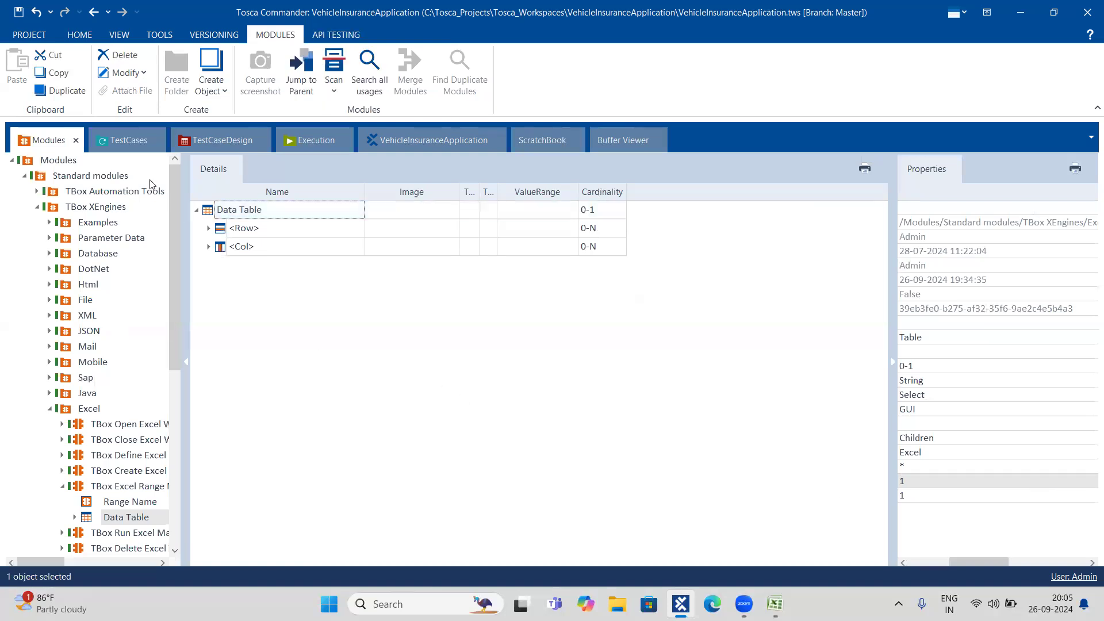
Return to the Excel ops test case and rerun it in ScratchBook.
click(131, 144)
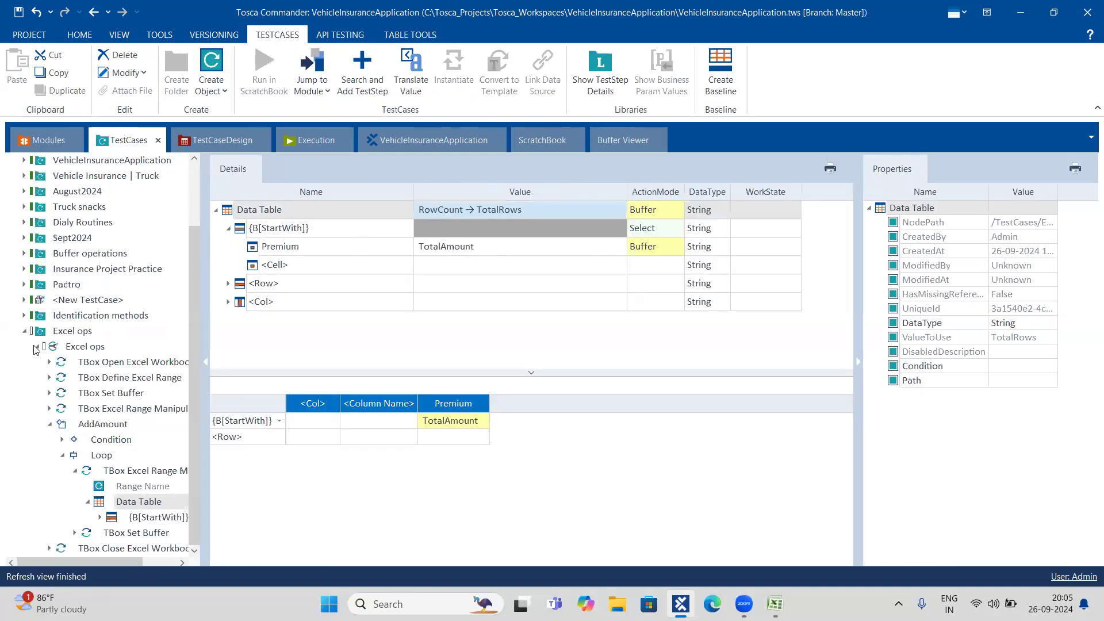
click(53, 346)
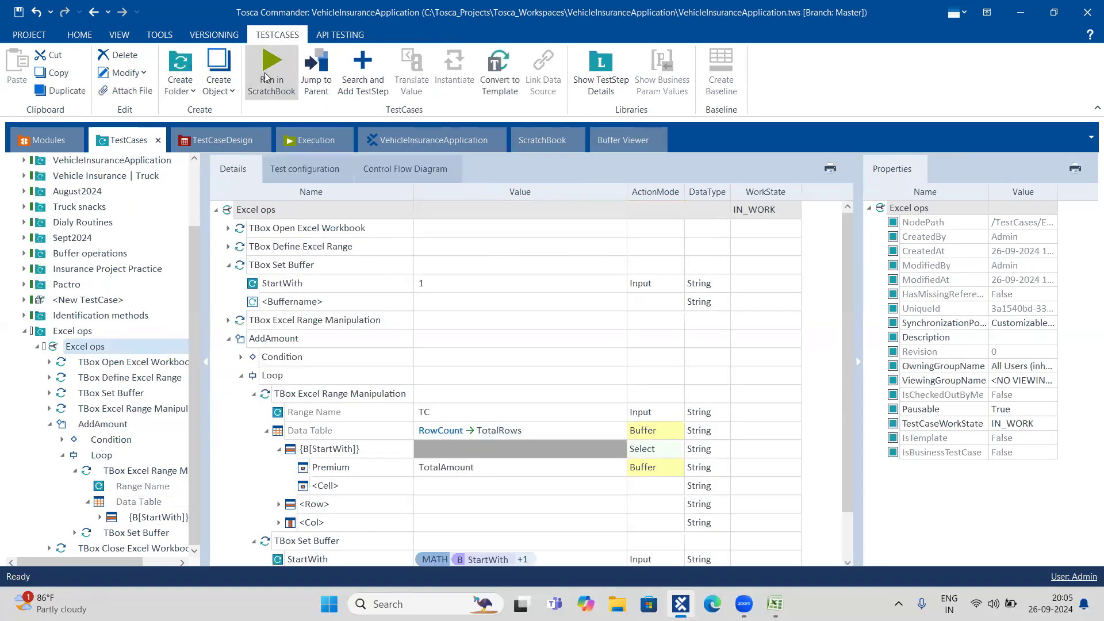
click(264, 72)
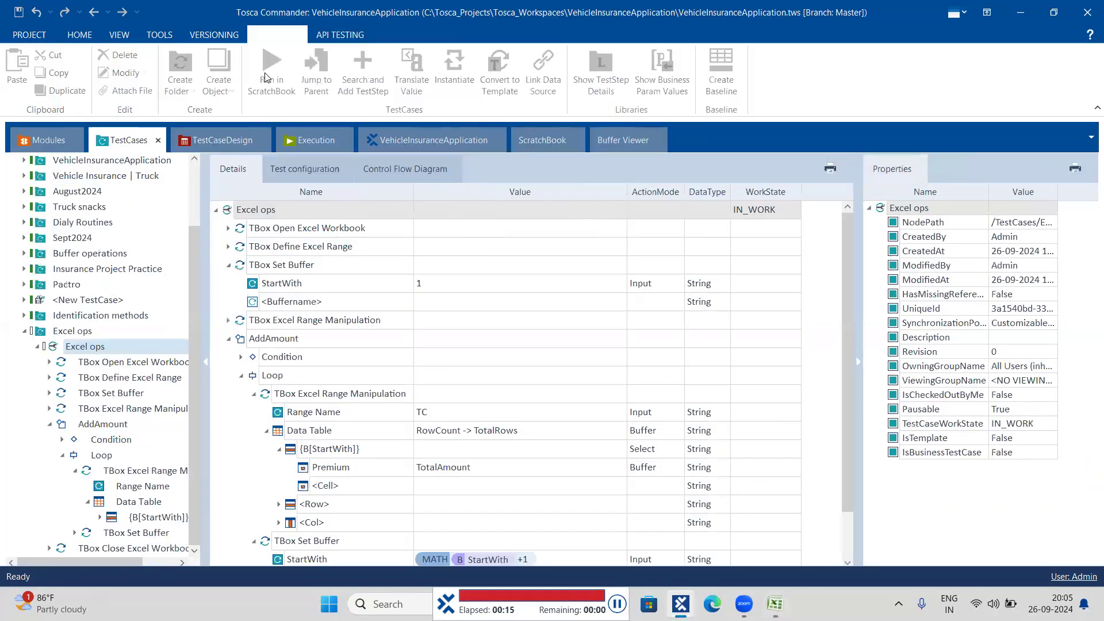
Expand the AddAmount result down to the {B[StartWith]} row and read its full log message.
click(34, 301)
click(48, 321)
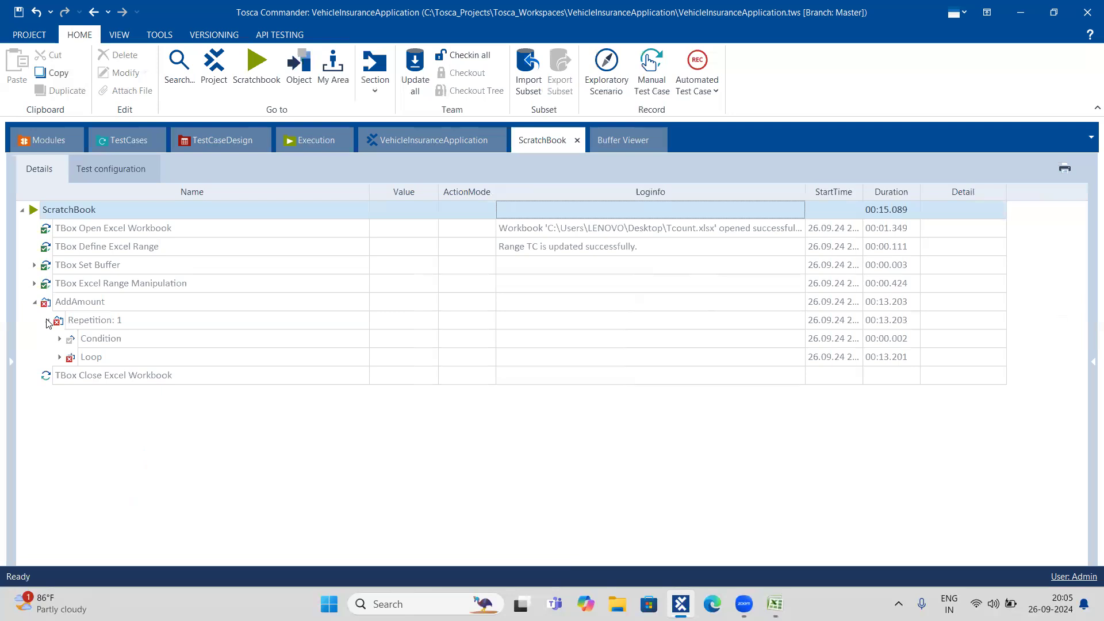
click(60, 357)
click(72, 375)
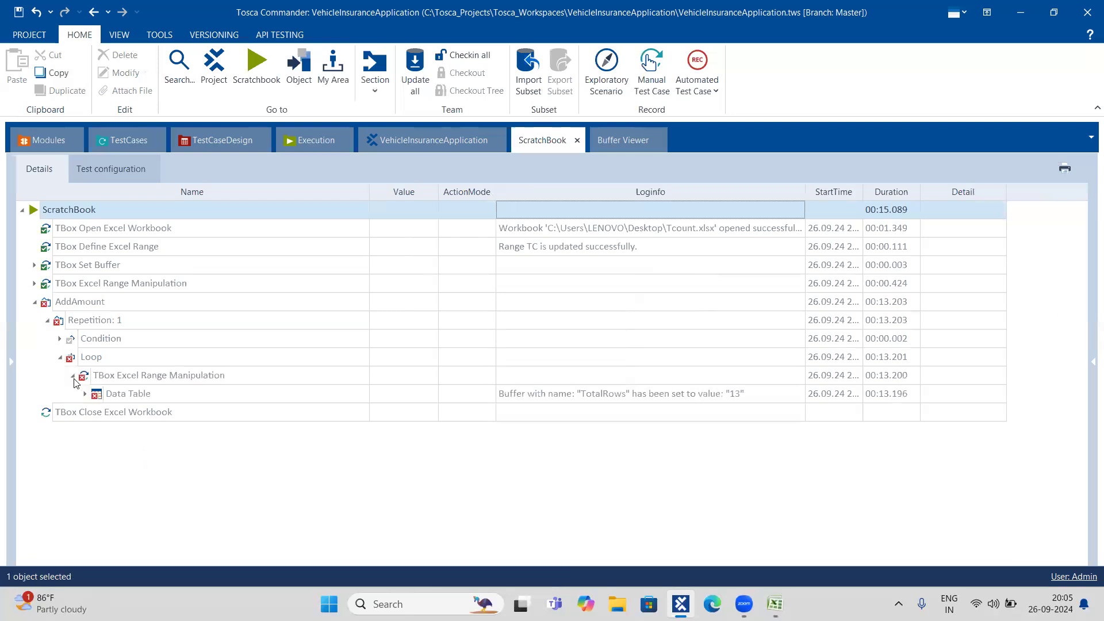
click(85, 395)
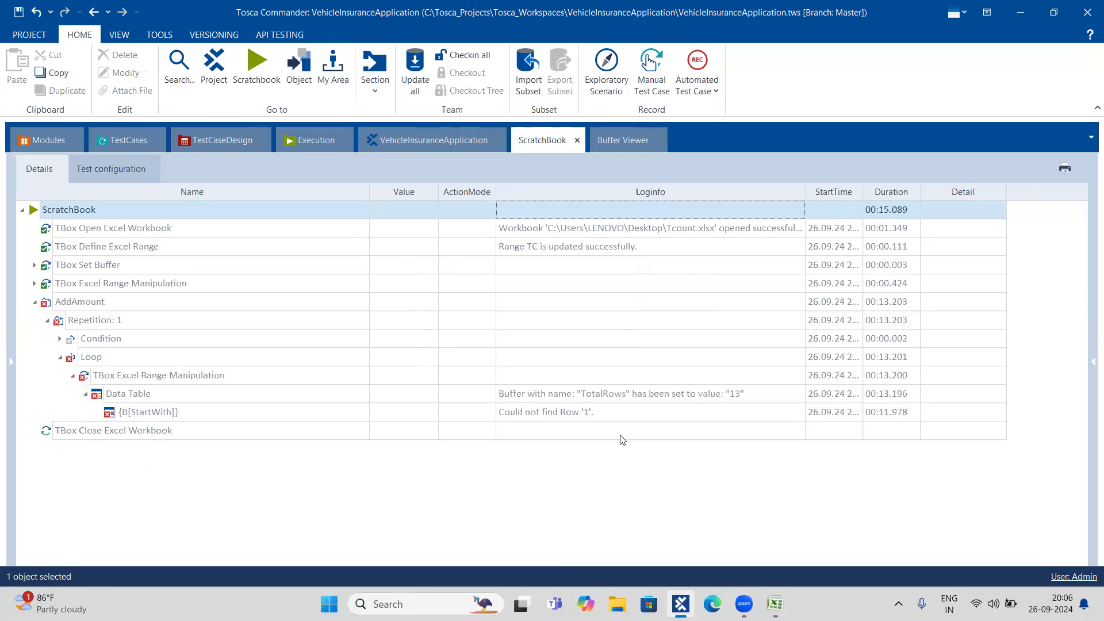
click(781, 411)
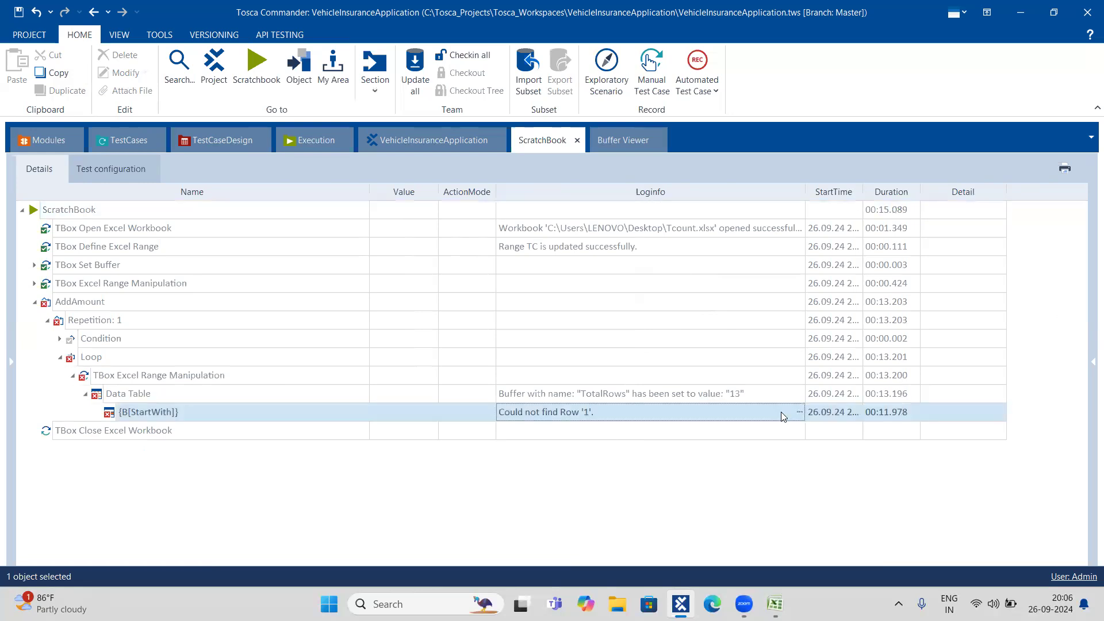
click(798, 411)
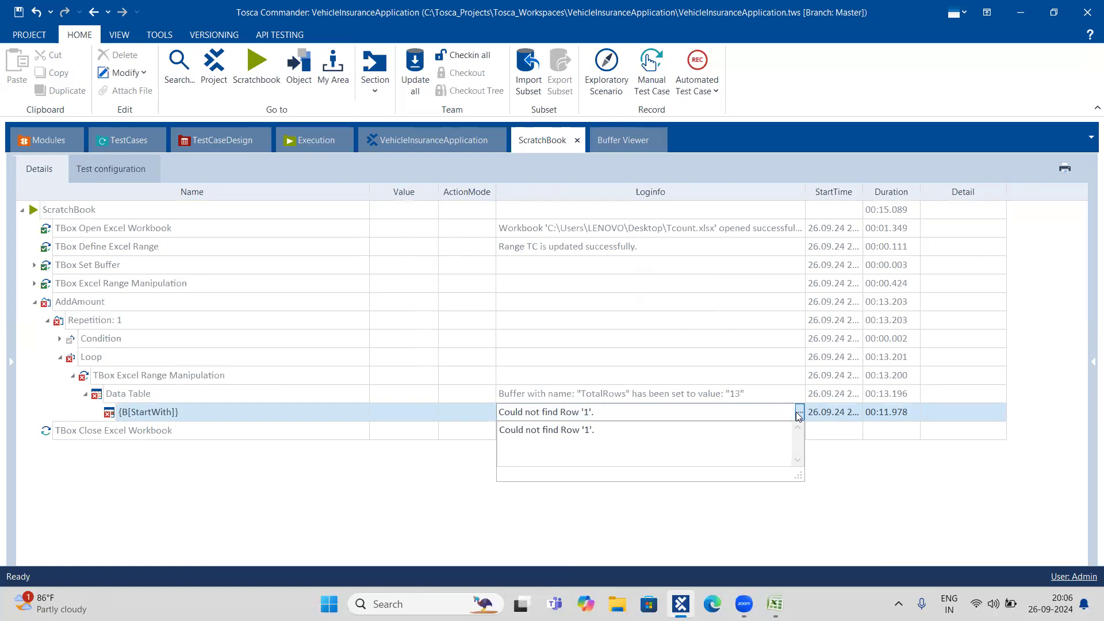
click(687, 534)
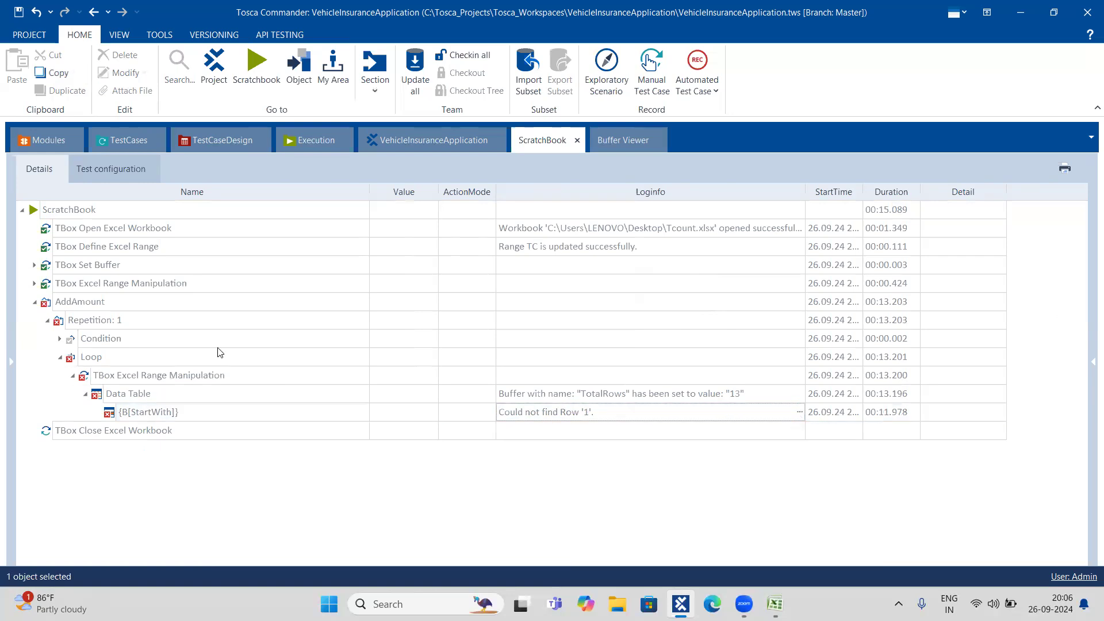
Rename the {B[StartWith]} row in the Loop's Data Table as ${B[StartWith]}.
click(118, 146)
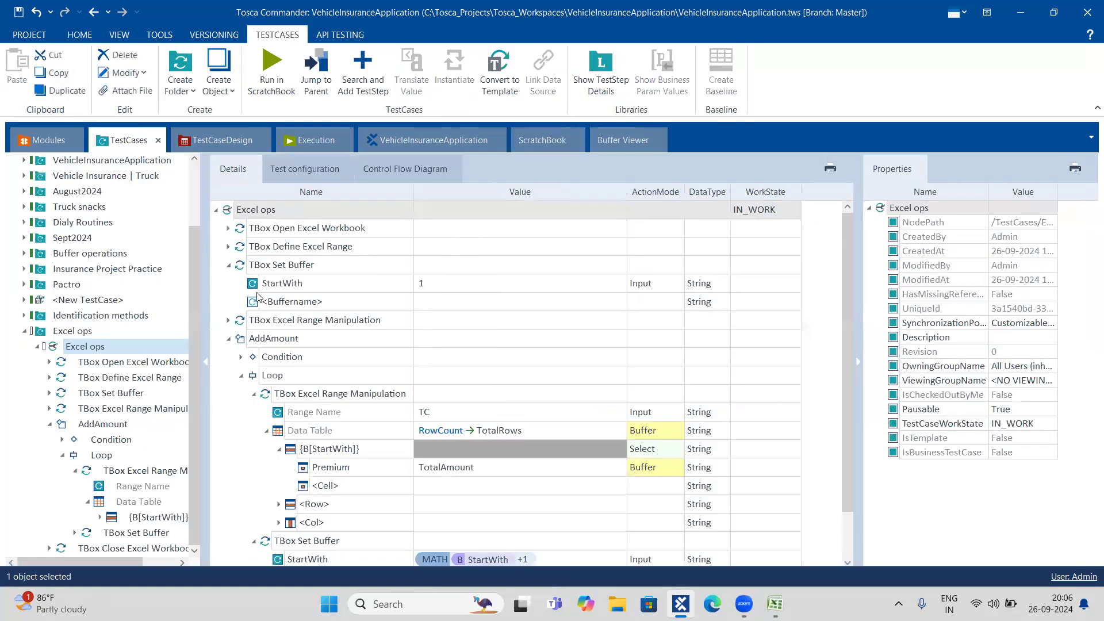
click(357, 450)
click(358, 451)
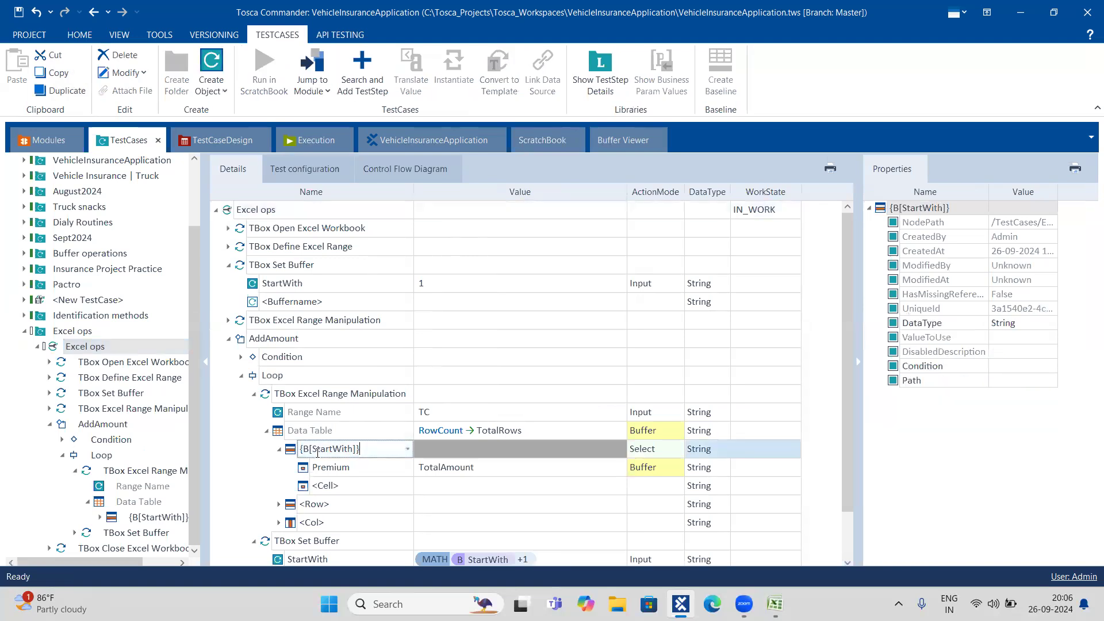
text($)
key(Return)
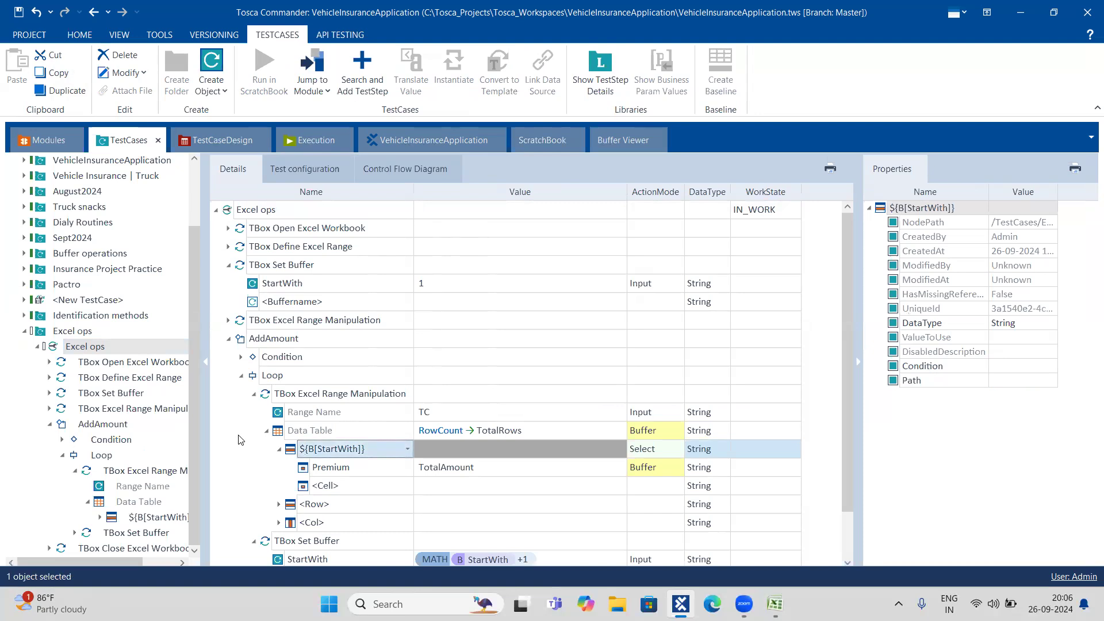
Collapse the Loop and run the whole Excel ops test case in ScratchBook again.
click(241, 375)
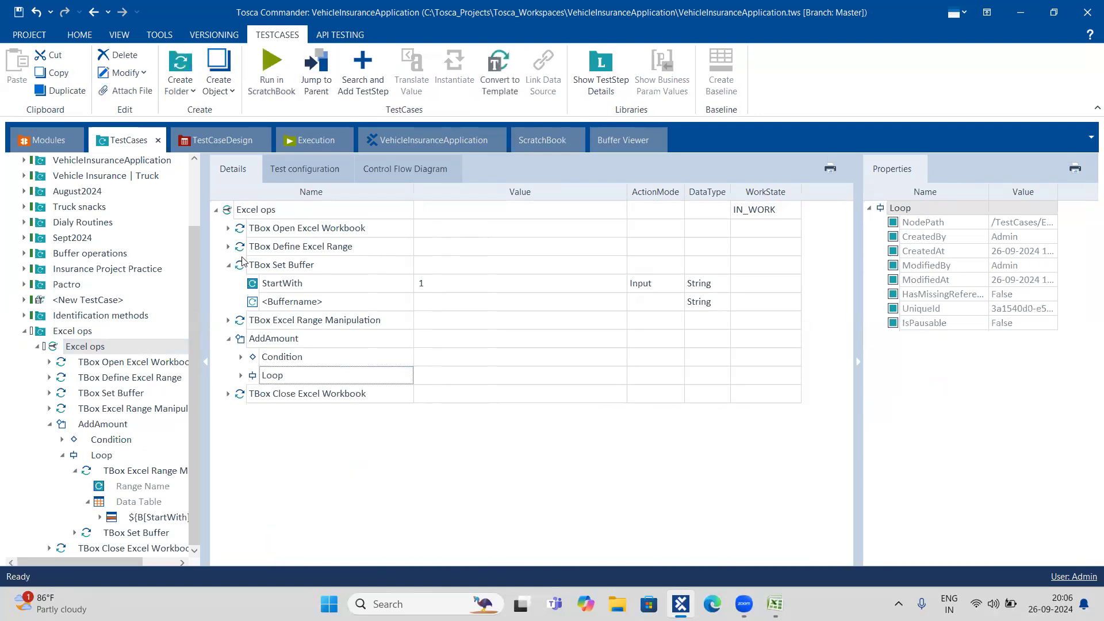
click(229, 217)
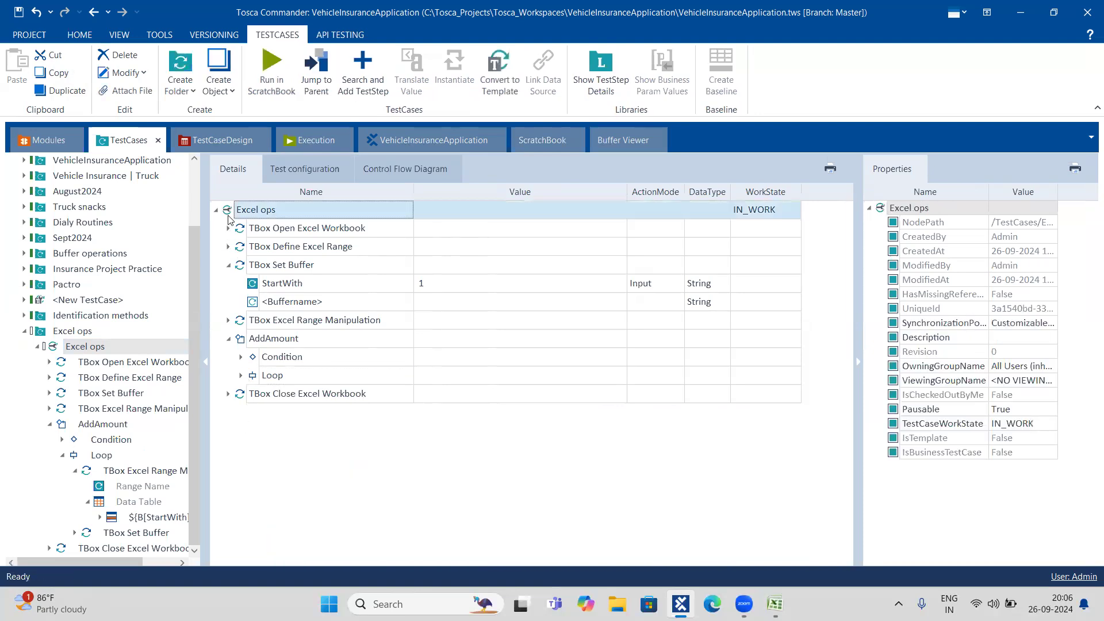
click(289, 106)
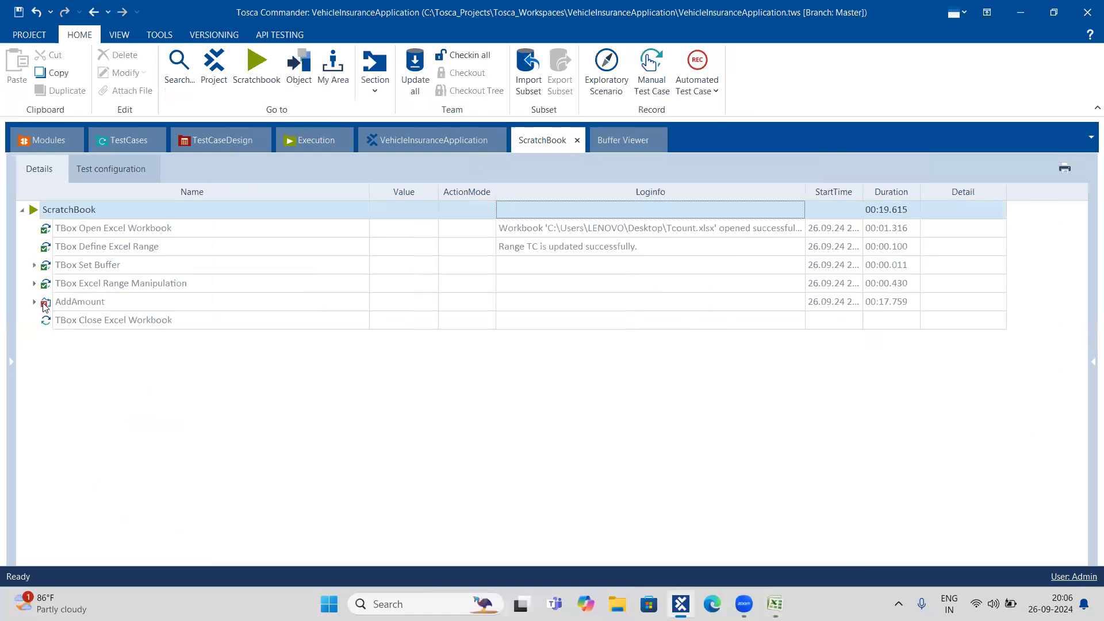
Expand the AddAmount result and its Repetition 13 down to the ${B[StartWith]} row.
double_click(45, 304)
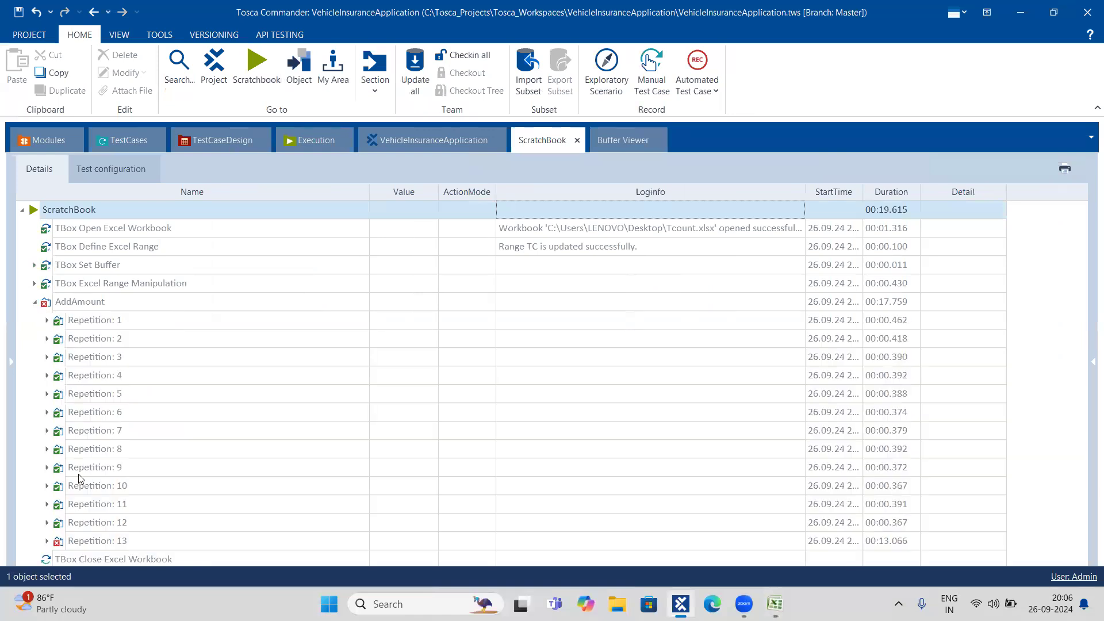
click(48, 541)
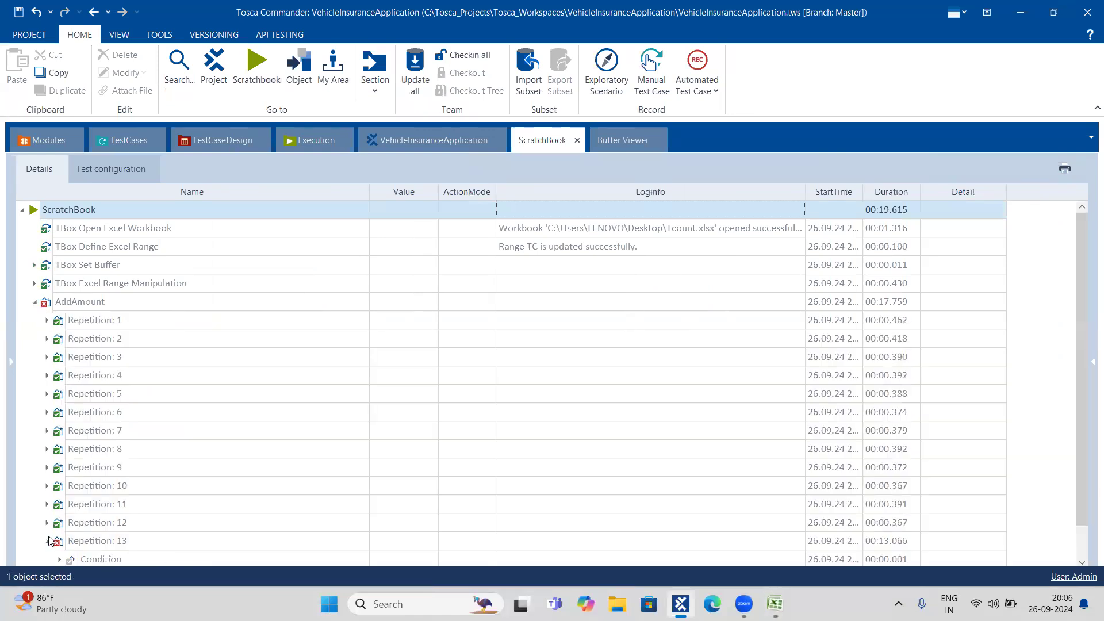
scroll(48, 541, down, 1)
click(58, 541)
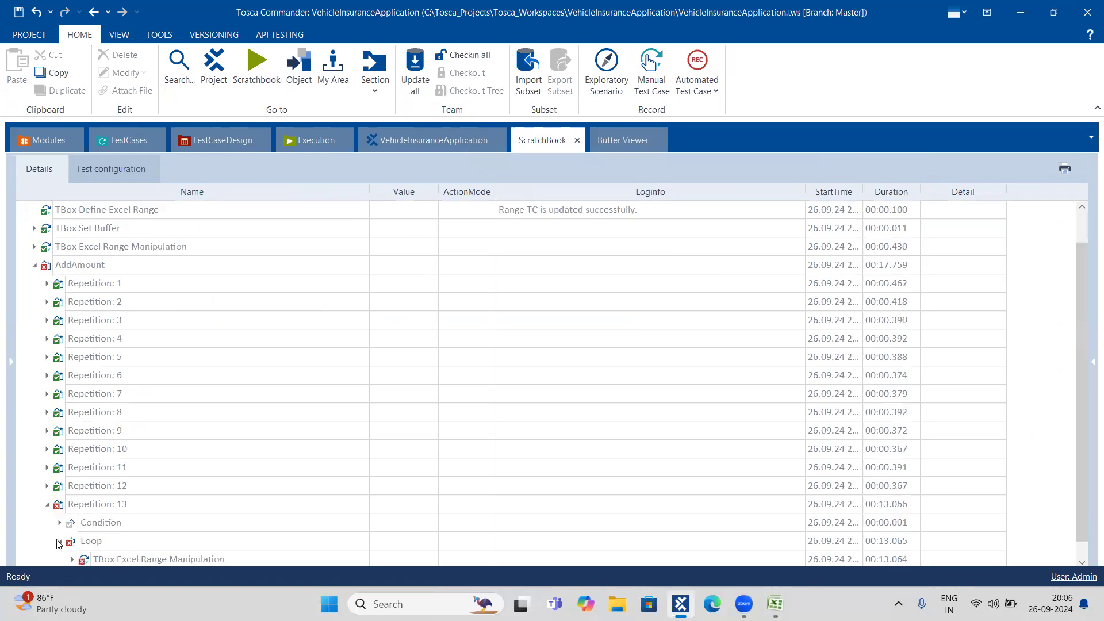
scroll(53, 540, down, 1)
click(72, 541)
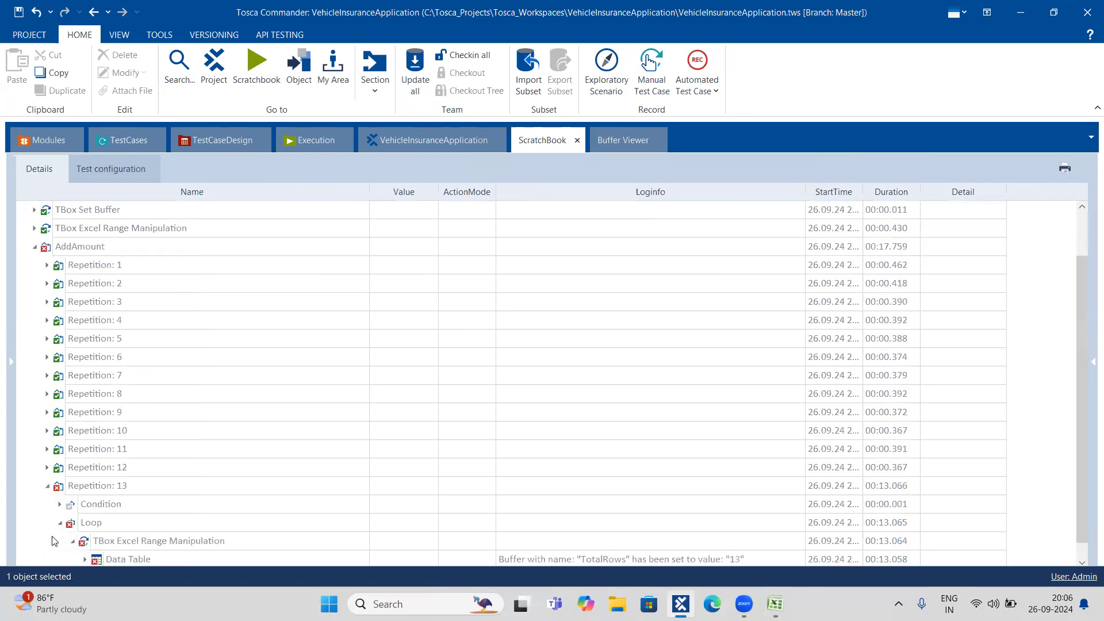
scroll(51, 540, down, 1)
click(86, 542)
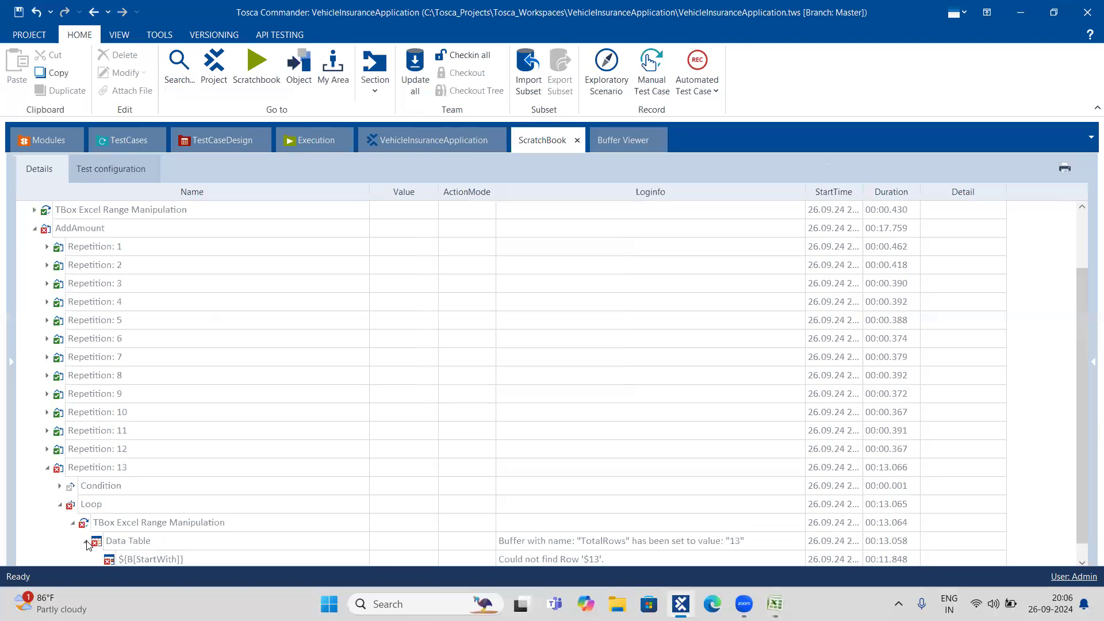
scroll(113, 546, down, 1)
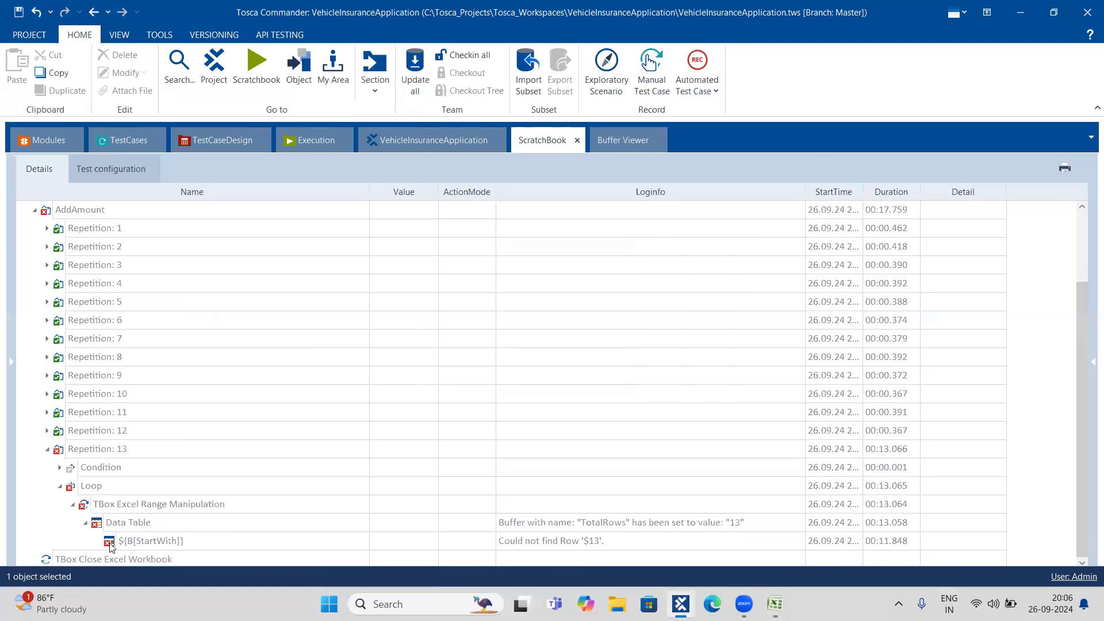
Read the ${B[StartWith]} row's full log message and check the data rows of the Tcount worksheet in Excel, returning to Tosca.
click(726, 530)
click(752, 546)
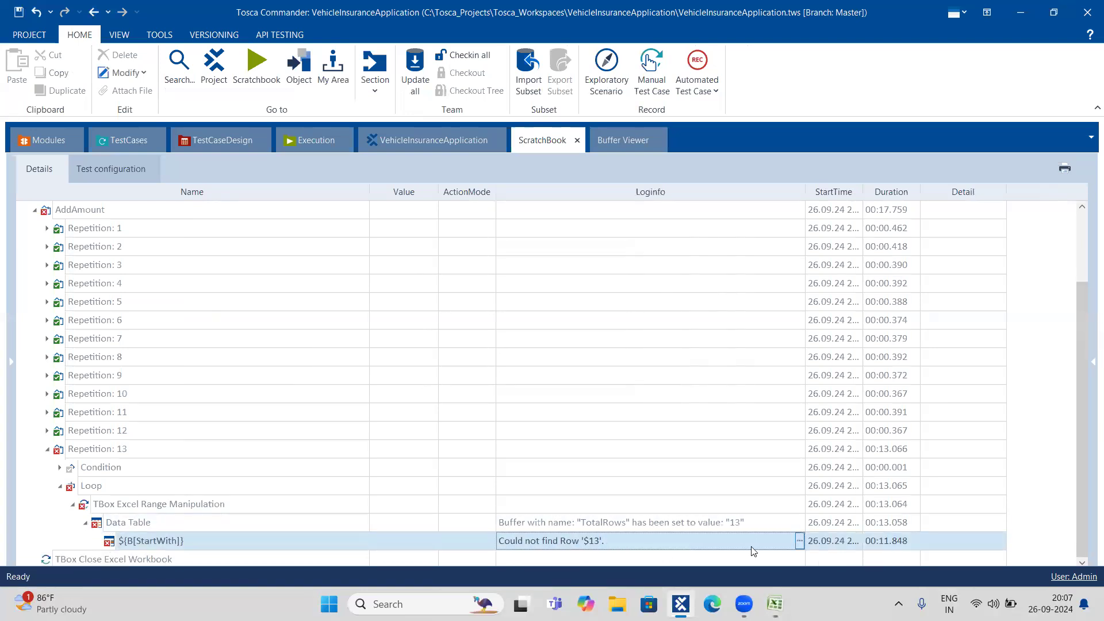
click(799, 541)
click(800, 543)
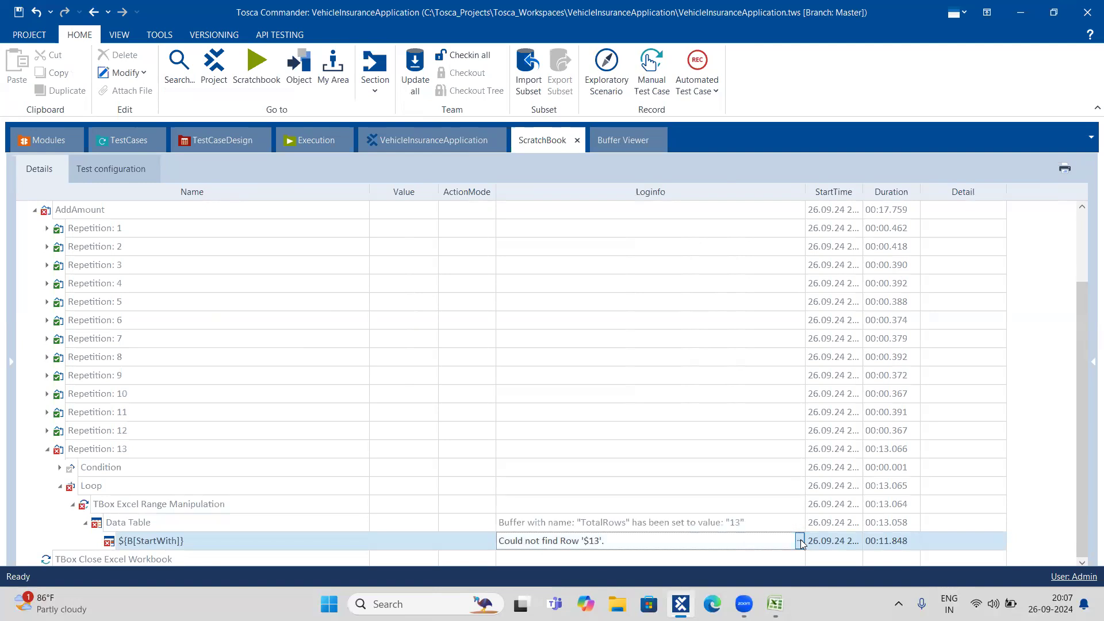
click(800, 541)
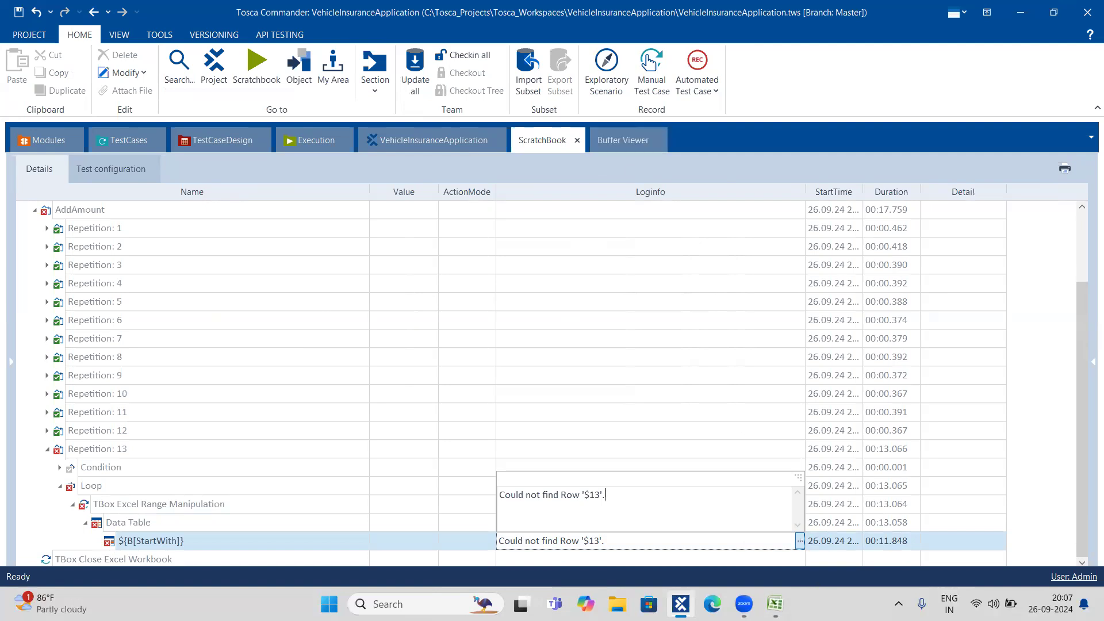
click(774, 603)
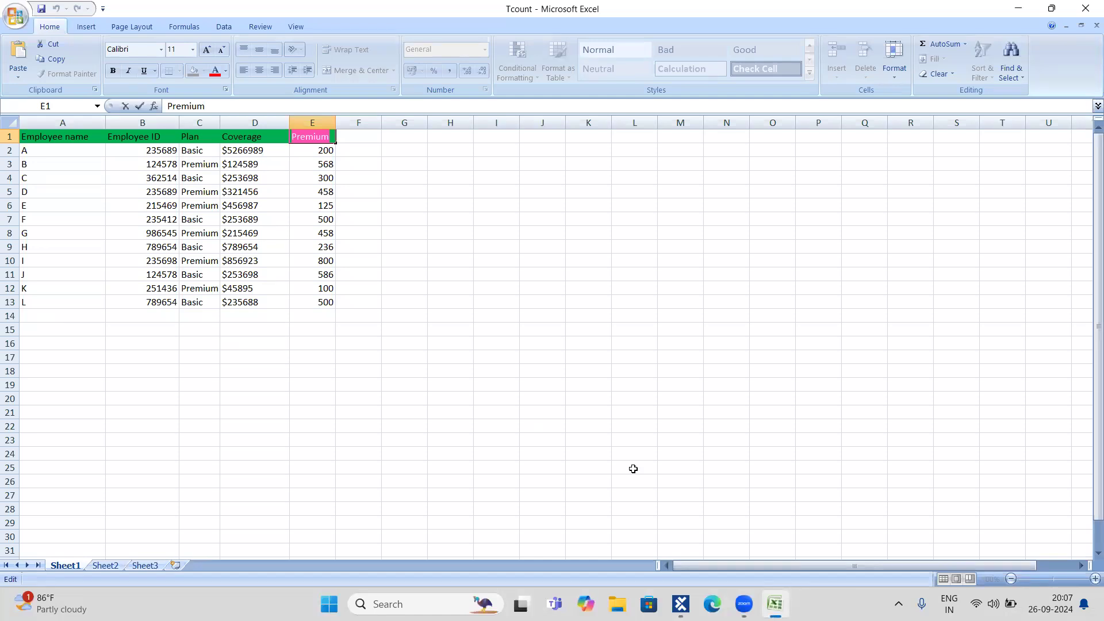
click(681, 603)
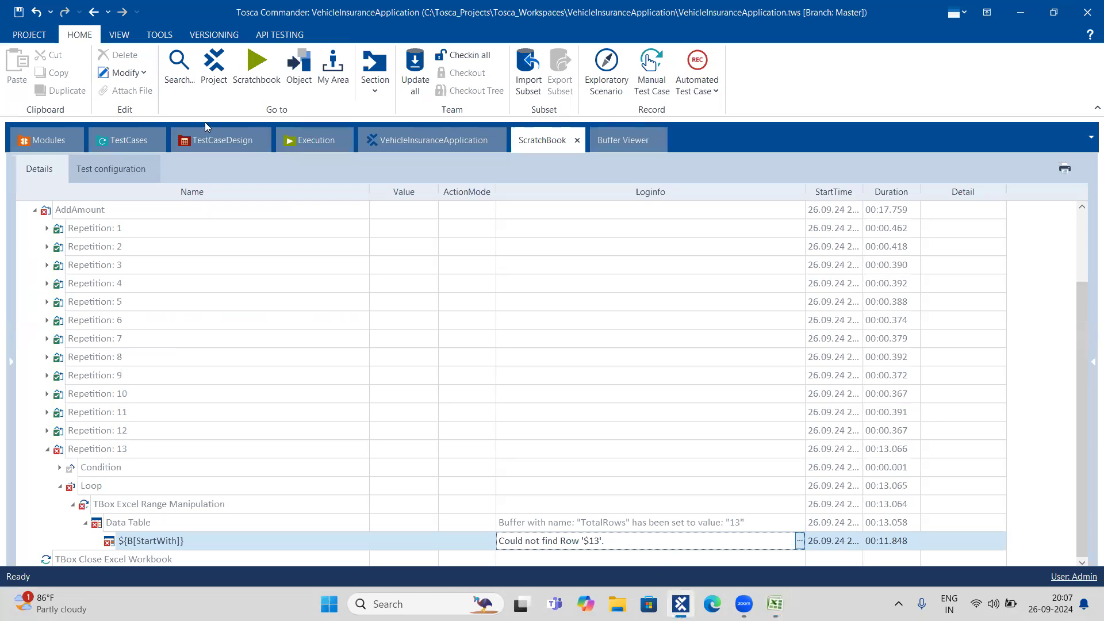
Check the AddAmount Condition expression in the test case, and inspect the Condition and Loop results of Repetition 10 in ScratchBook.
click(126, 139)
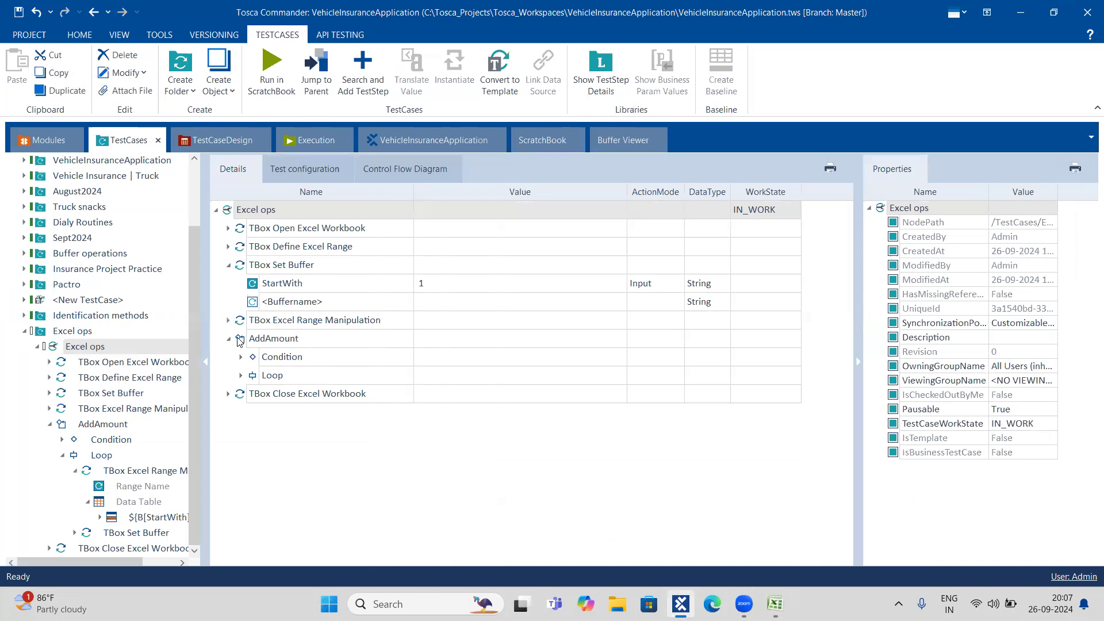
click(242, 357)
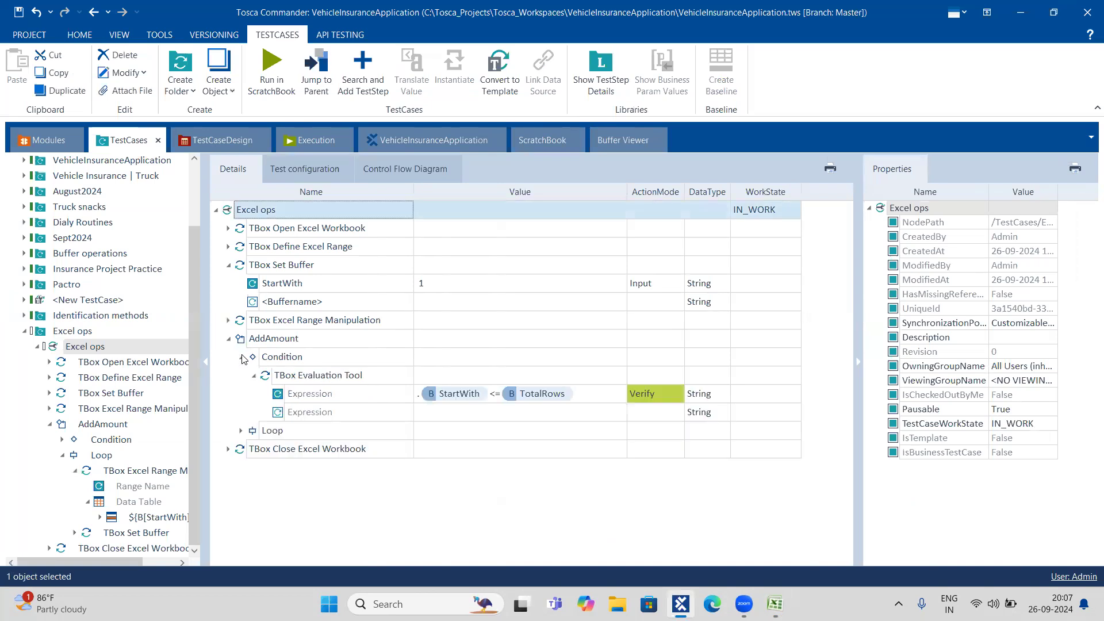
click(545, 139)
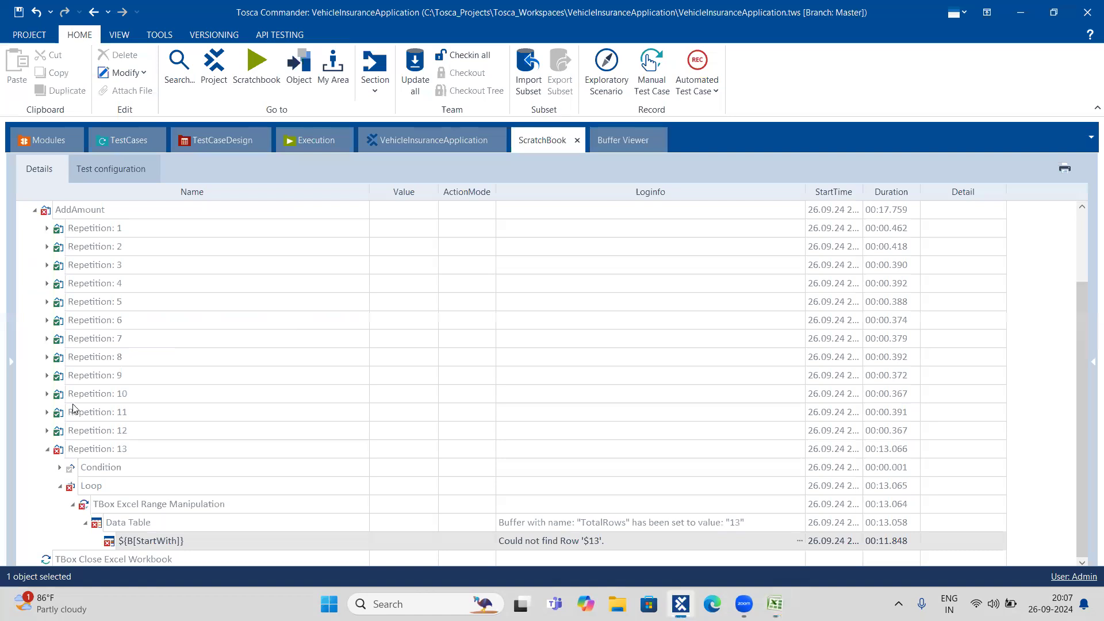
click(47, 395)
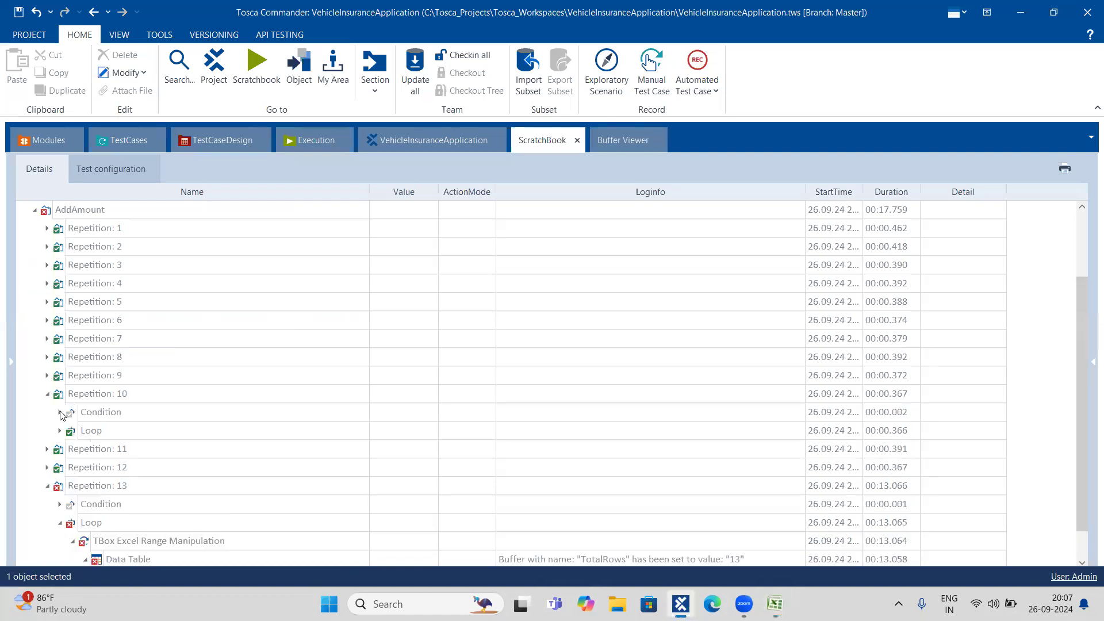
click(59, 412)
click(72, 430)
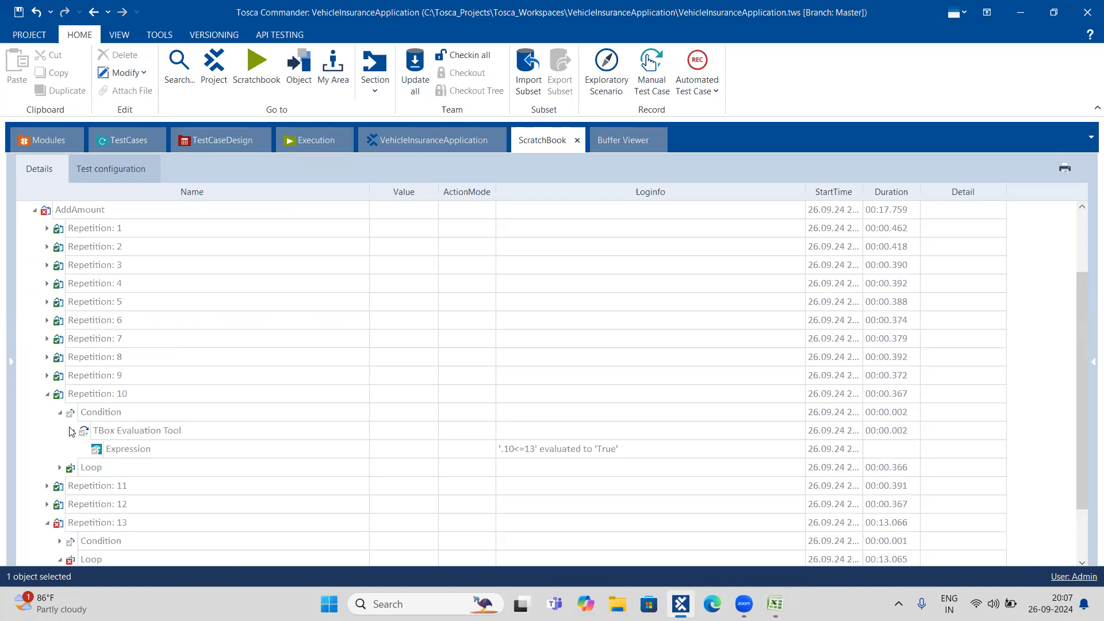
click(59, 468)
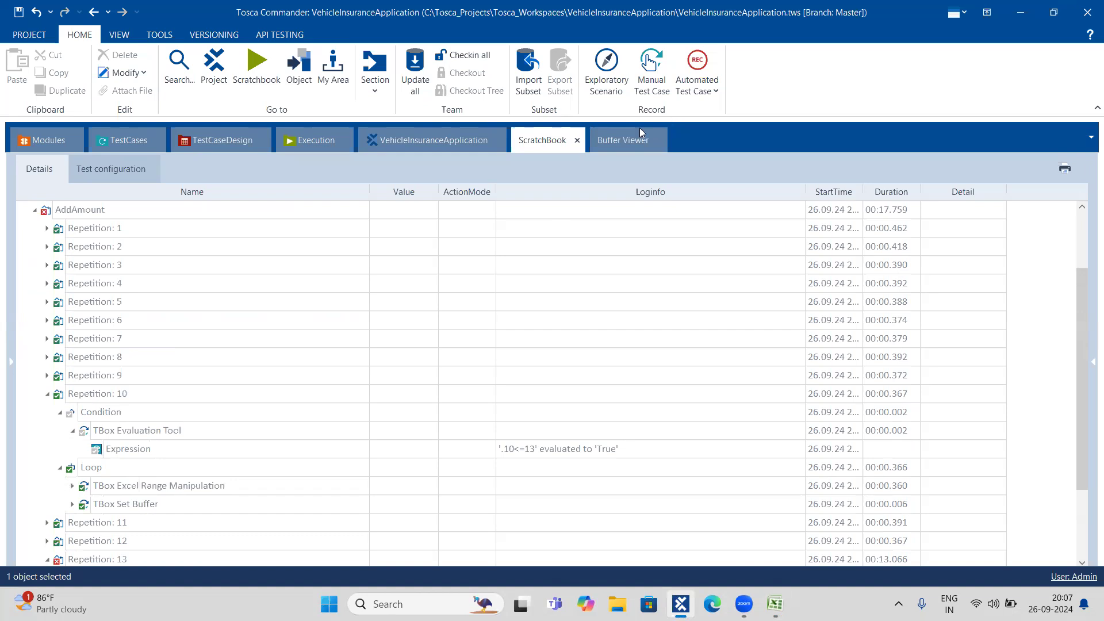
Check the TotalAmount buffer in the Buffer Viewer and the Premium column of Tcount in Excel, returning to the Tosca test case.
click(632, 140)
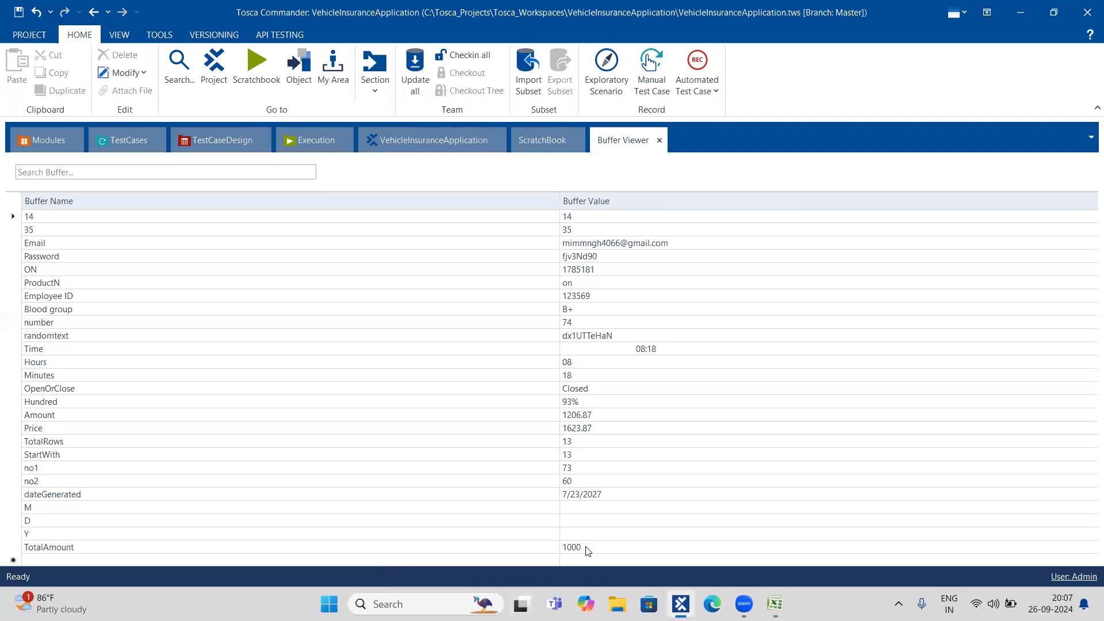
click(130, 142)
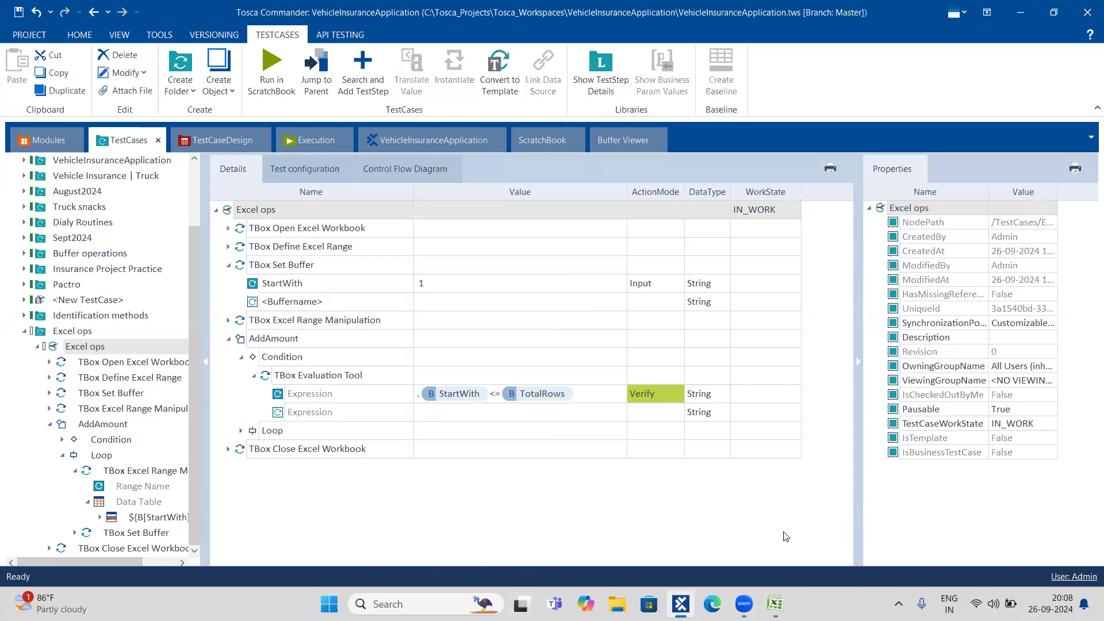
click(771, 593)
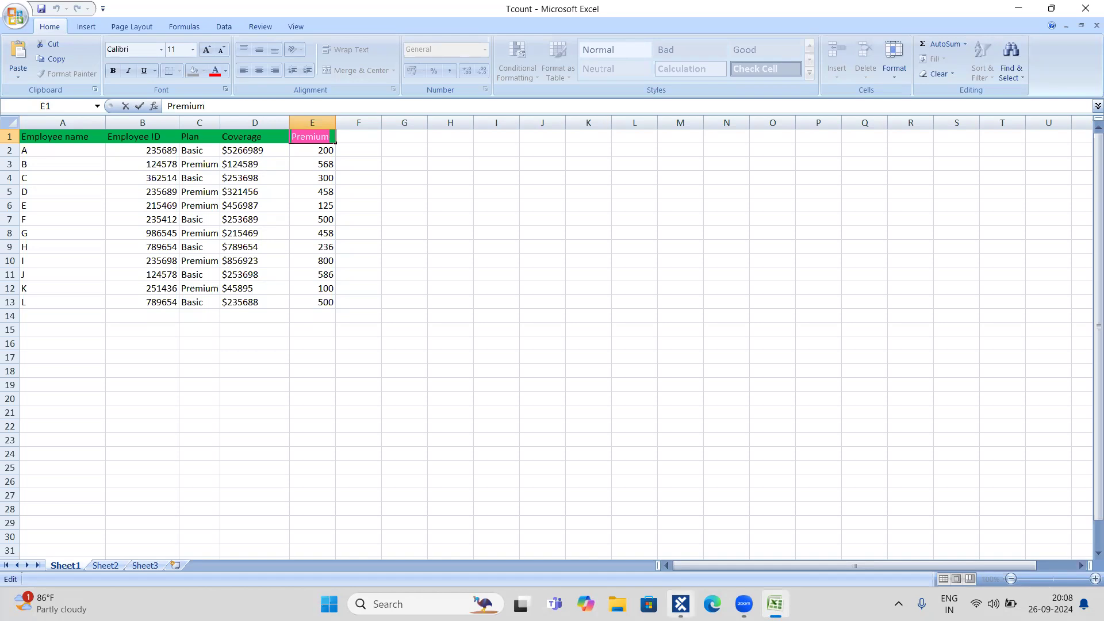
click(681, 603)
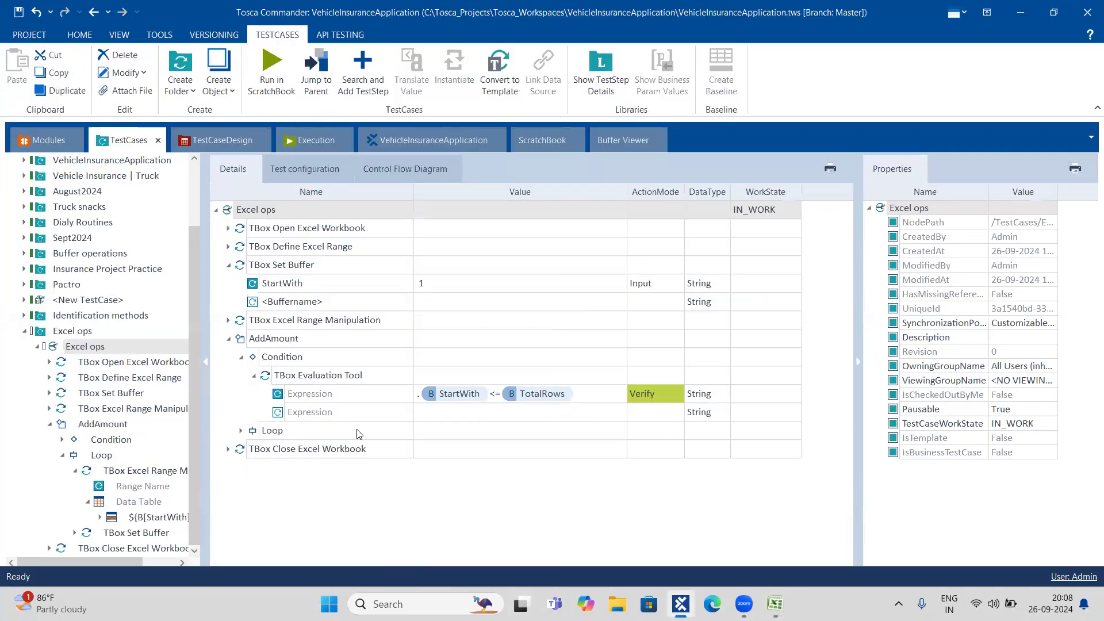
Expand the AddAmount Loop and rename the TotalAmount buffer in its TBox Set Buffer step as Net.
click(245, 431)
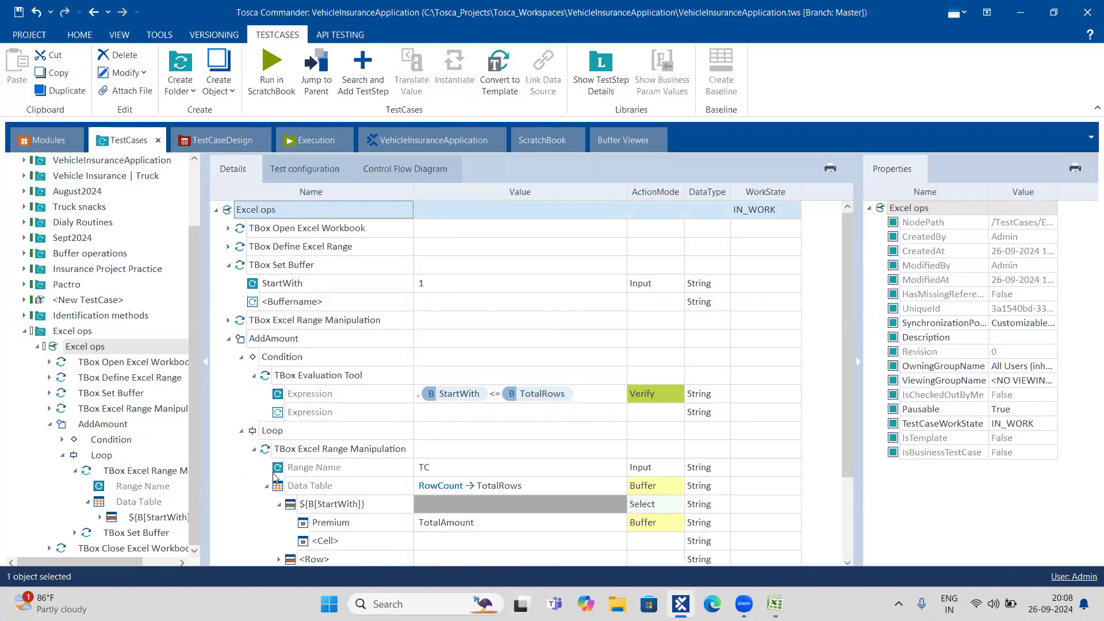
scroll(274, 476, down, 2)
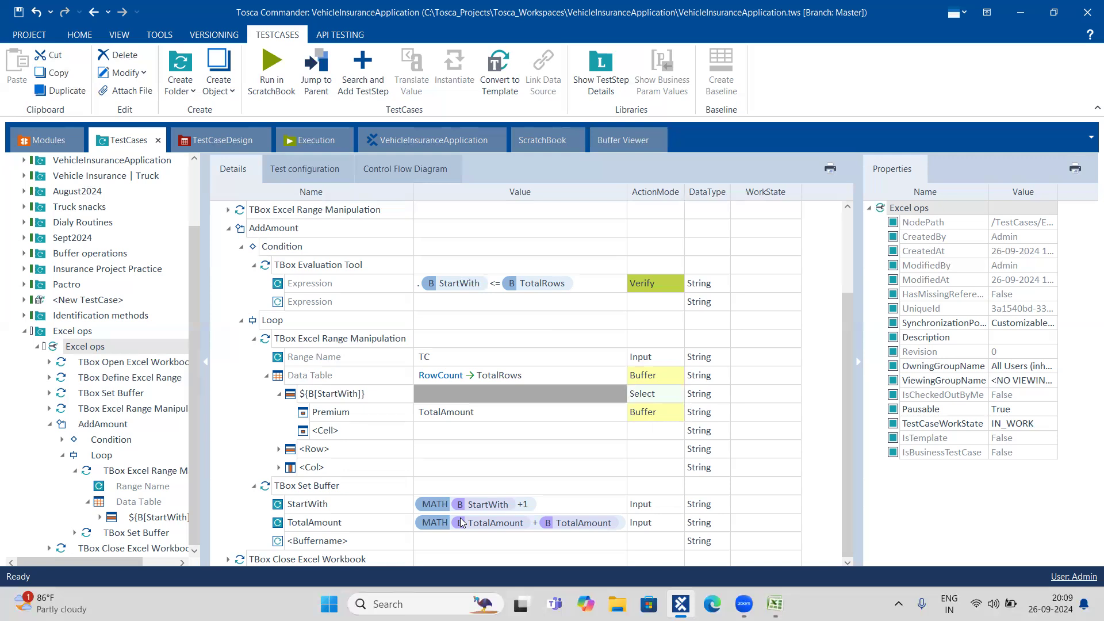
click(359, 524)
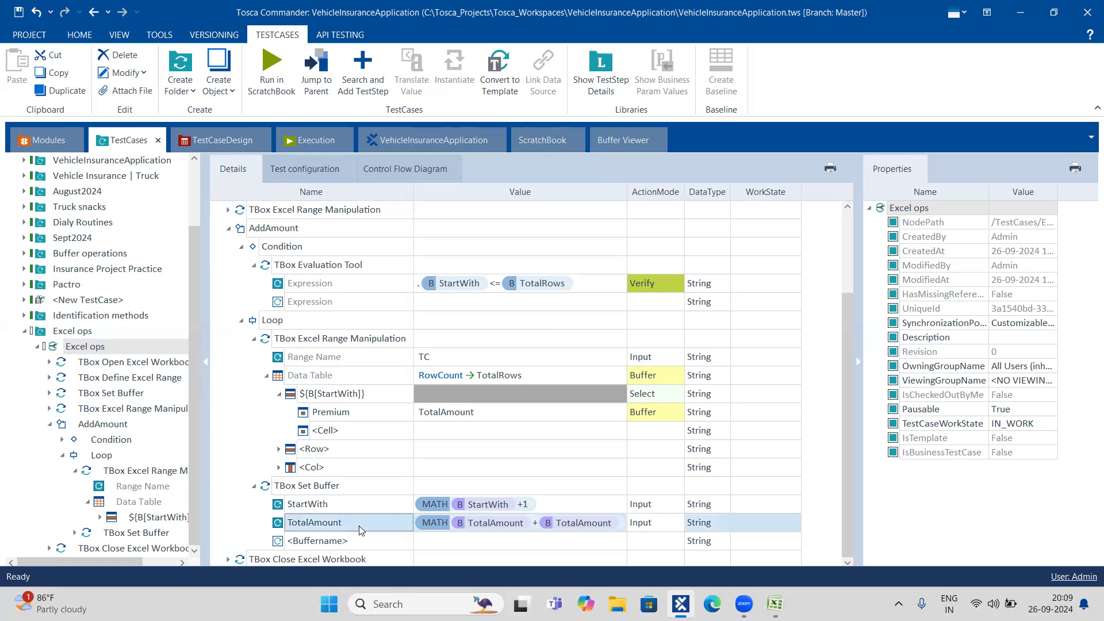
click(359, 524)
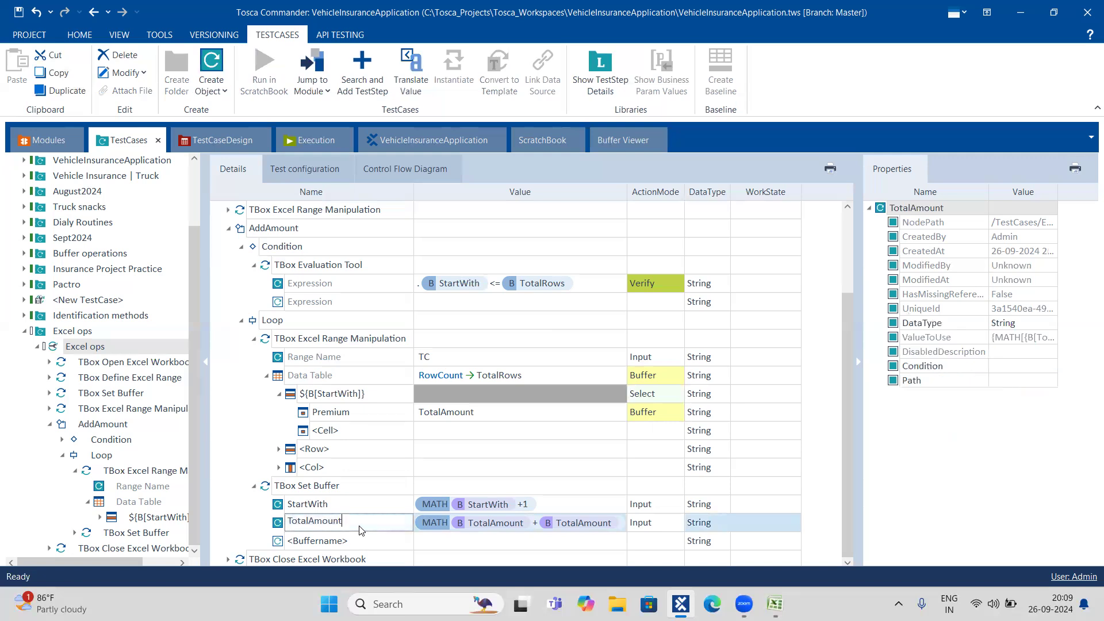
click(310, 521)
key(BackSpace)
key(BackSpace)
key(BackSpace)
key(BackSpace)
key(BackSpace)
key(BackSpace)
key(BackSpace)
key(BackSpace)
key(BackSpace)
key(BackSpace)
text(Net)
click(503, 522)
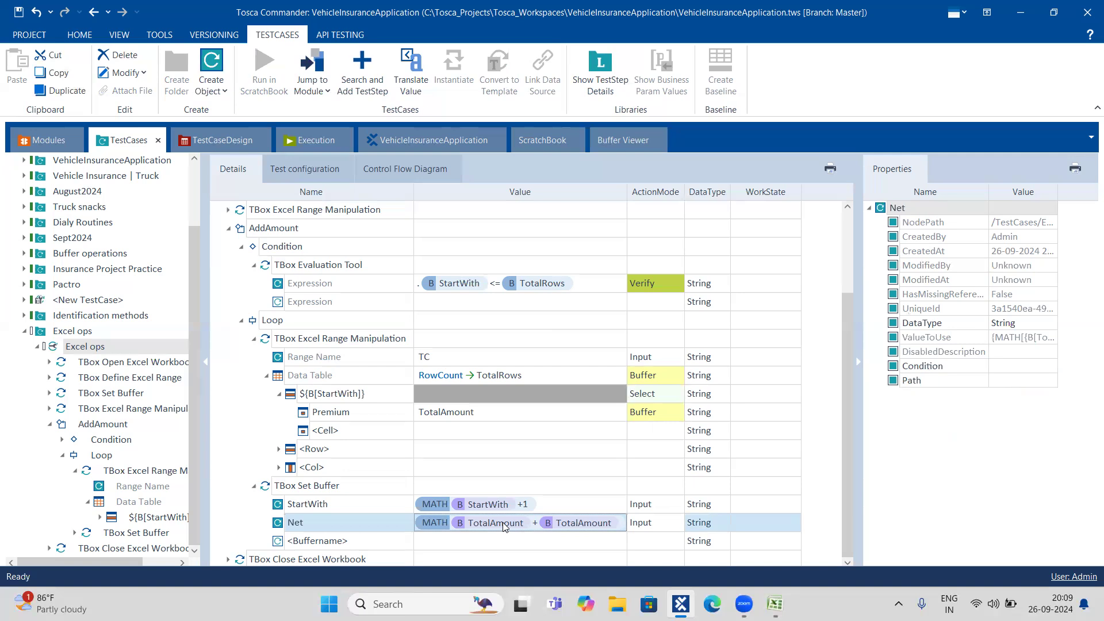
Run the whole Excel ops test case in ScratchBook with the renamed Net buffer.
click(241, 525)
scroll(240, 283, up, 2)
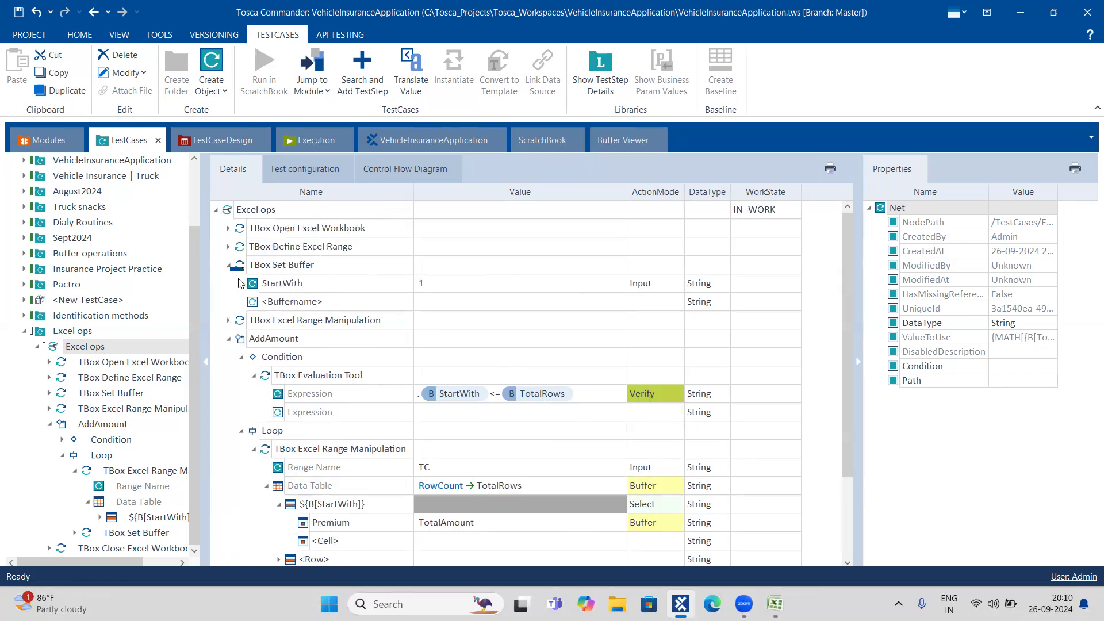
click(231, 211)
click(270, 84)
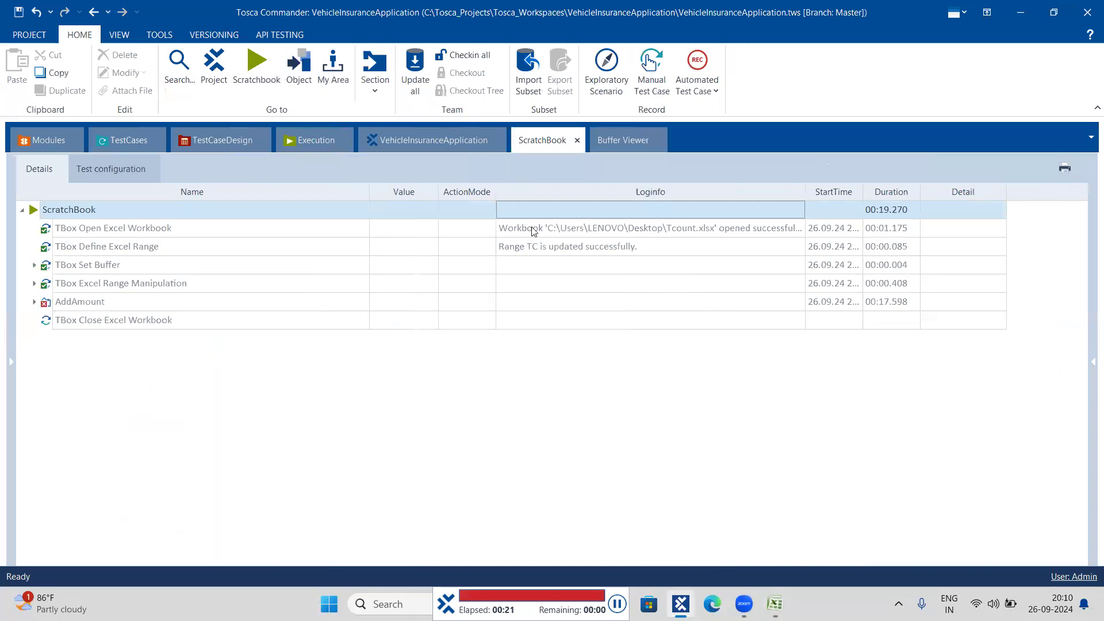
Compare the TotalAmount and Net buffers in the Buffer Viewer with the last Premium value in the Tcount worksheet, returning to Tosca.
click(614, 142)
scroll(558, 474, down, 1)
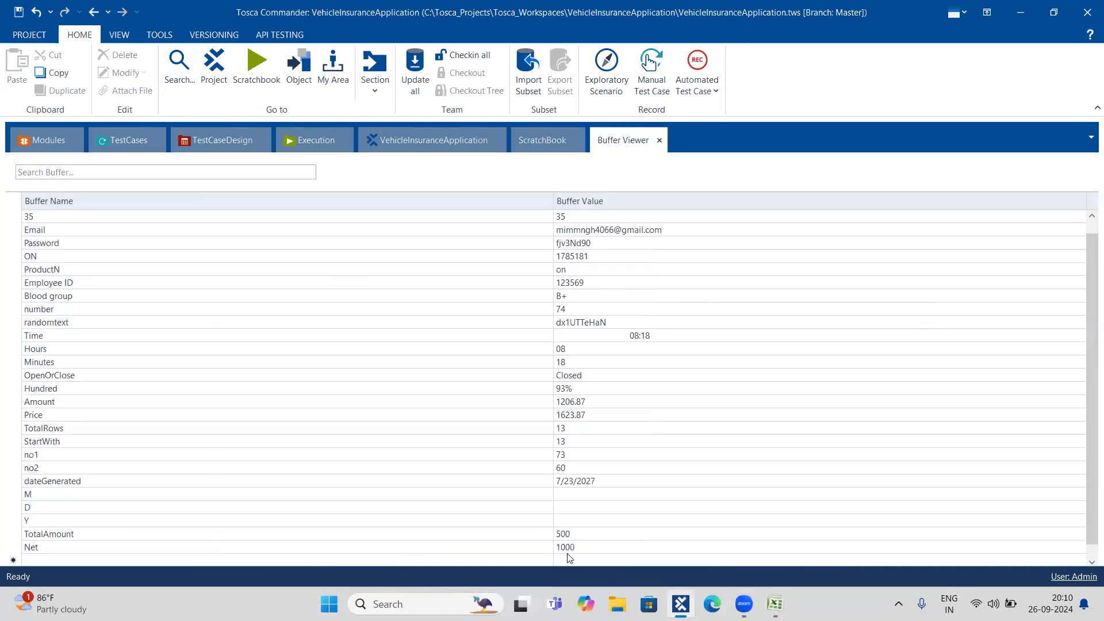
click(774, 603)
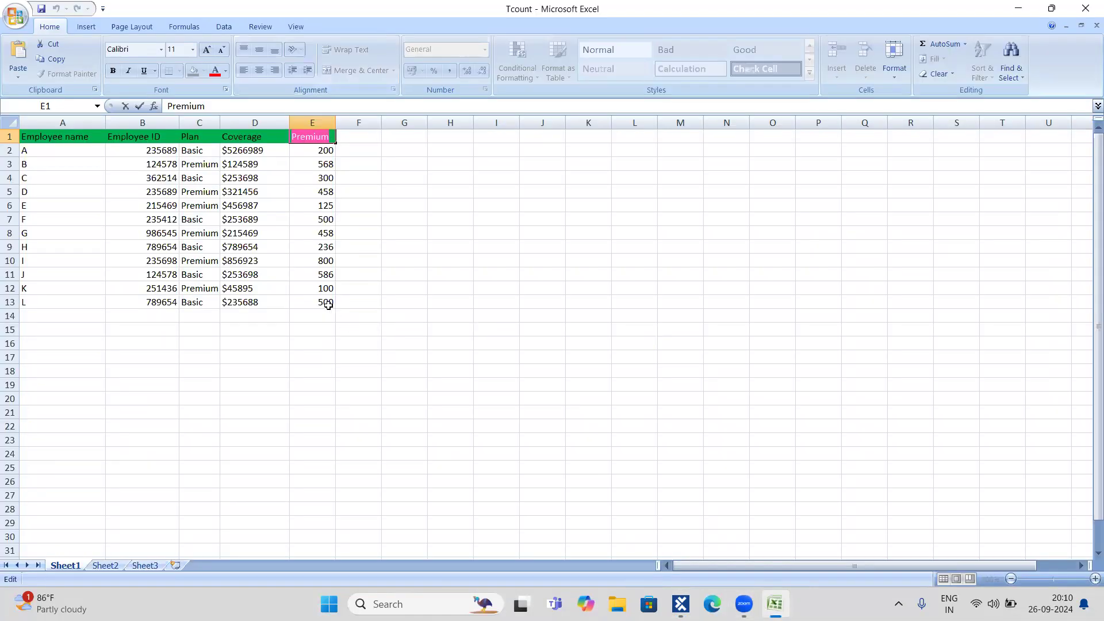
mouse_move(681, 603)
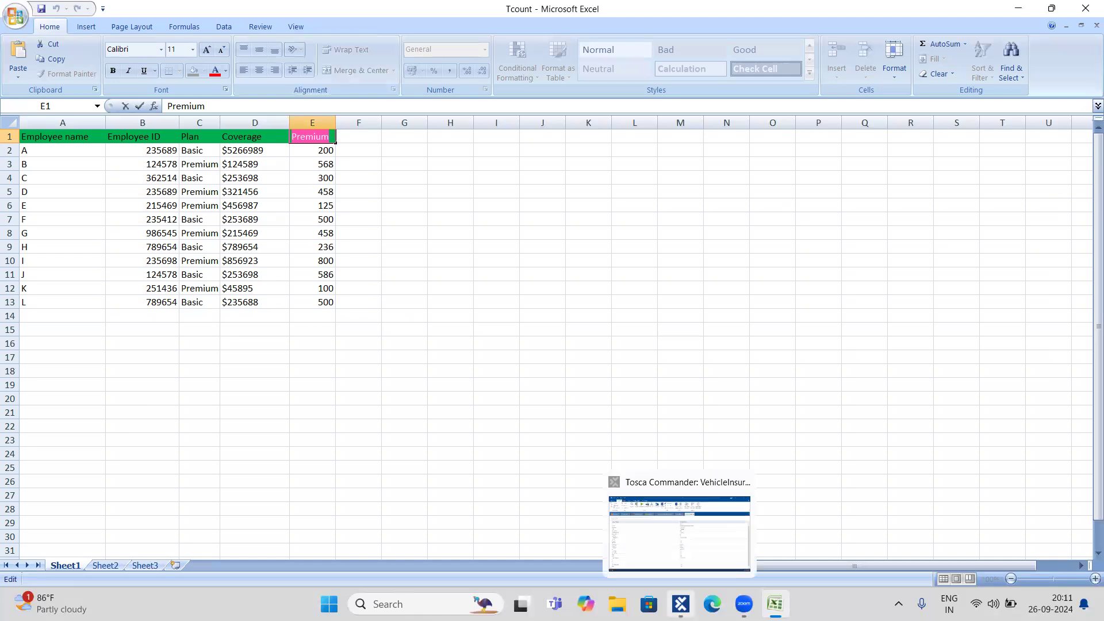
click(679, 532)
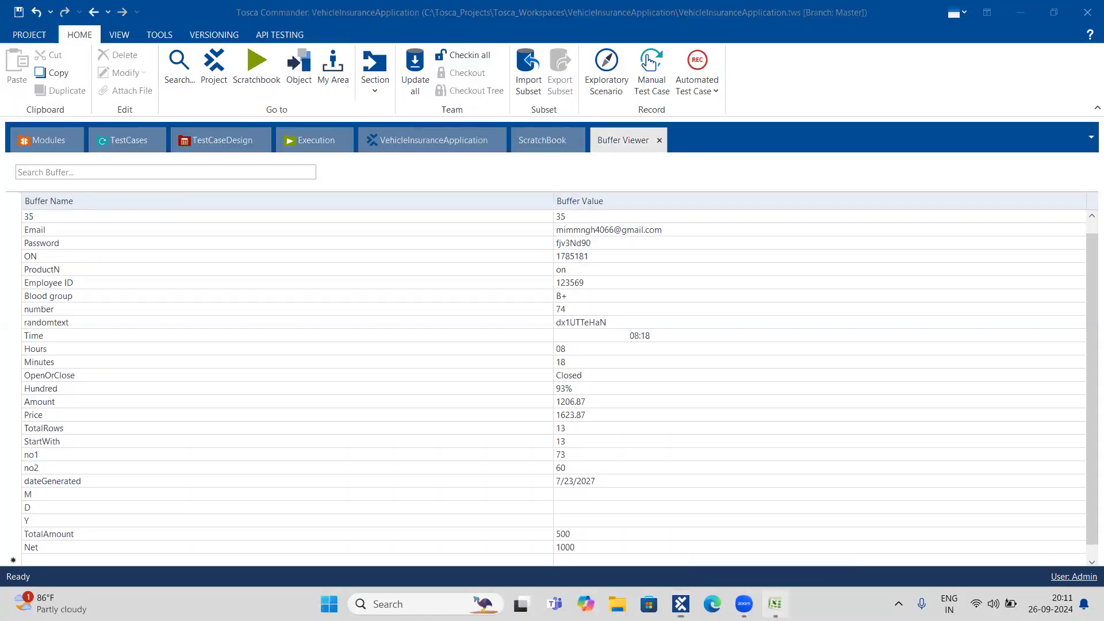
click(775, 603)
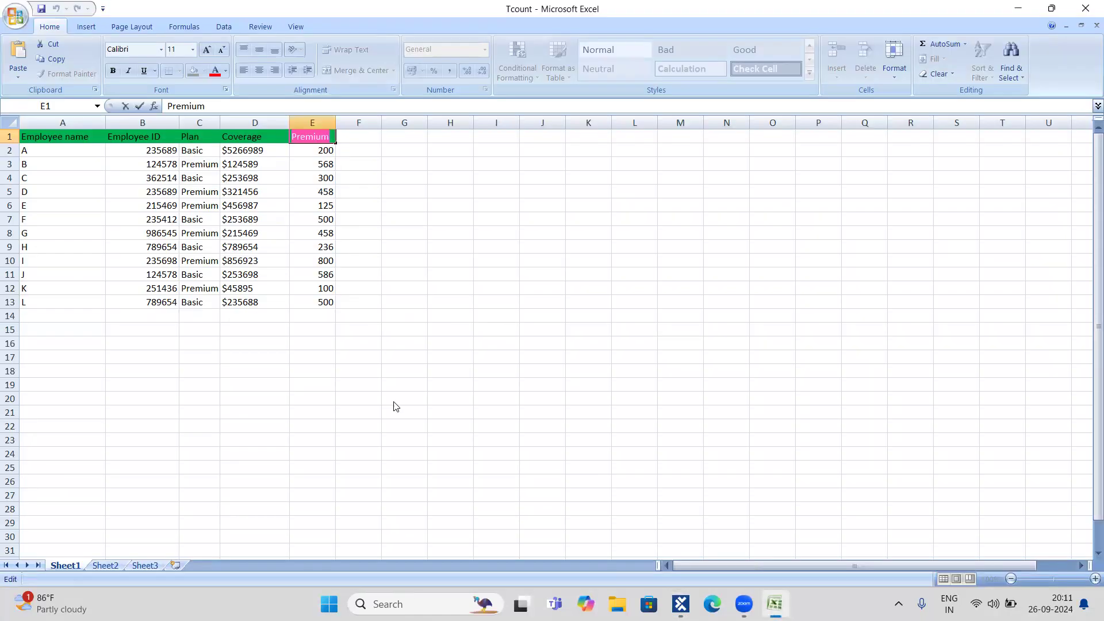
click(327, 302)
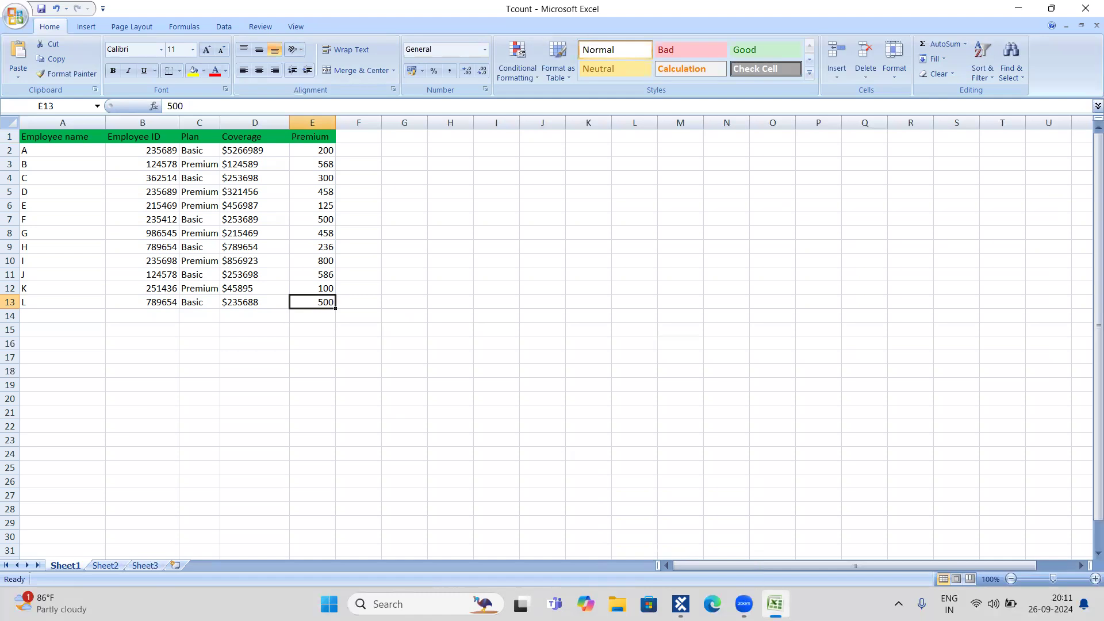
mouse_move(774, 603)
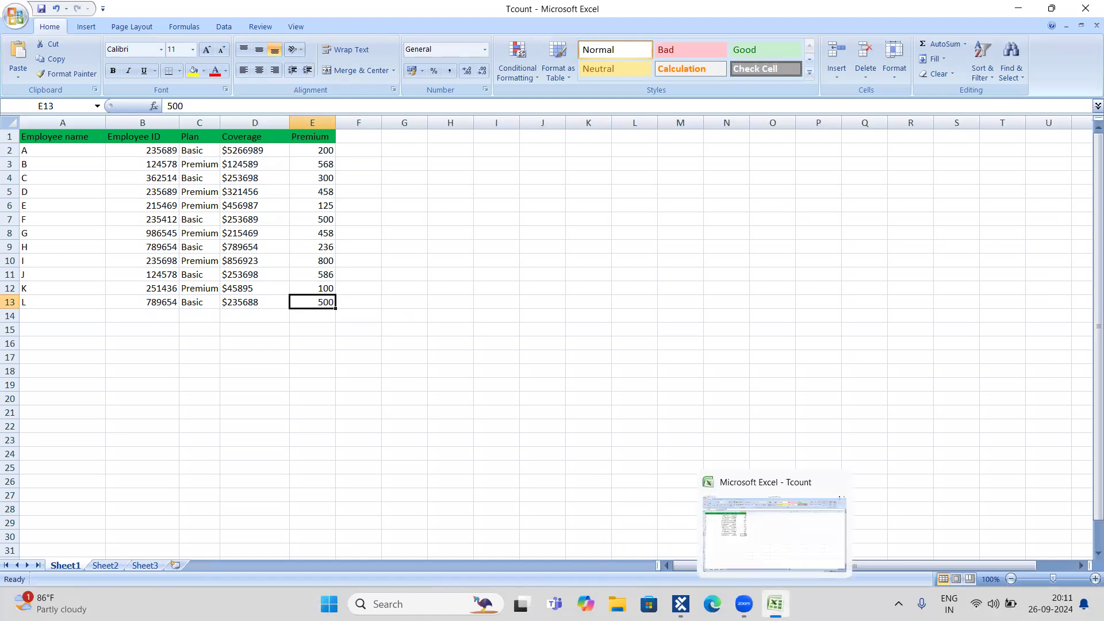
click(678, 526)
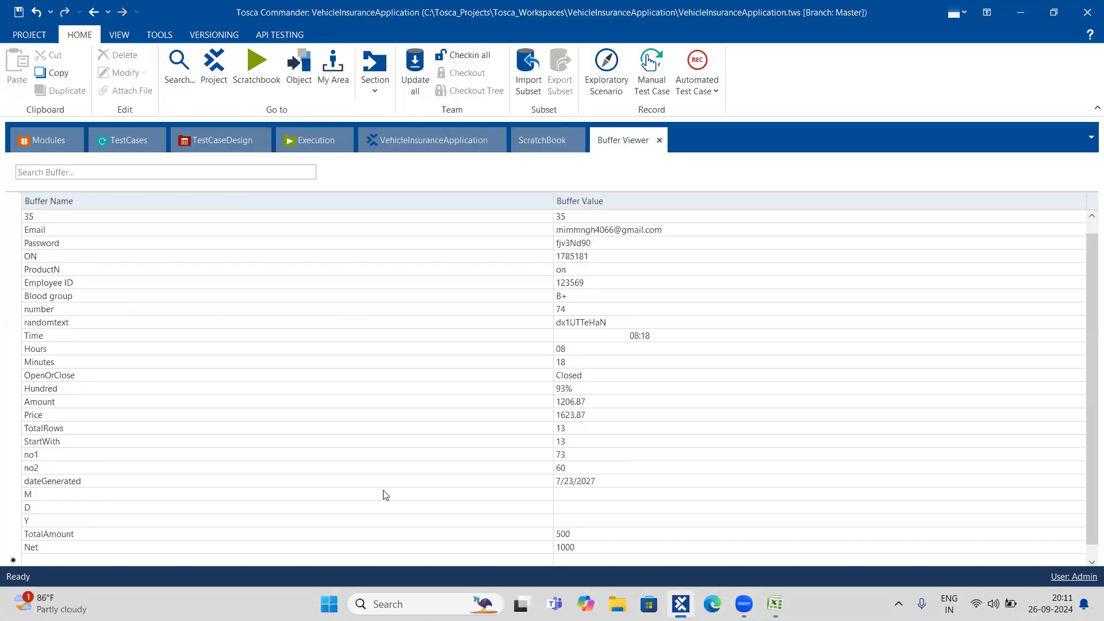
Review the MATH expression of the Net buffer in the Loop's TBox Set Buffer step of the Excel ops test case.
click(120, 151)
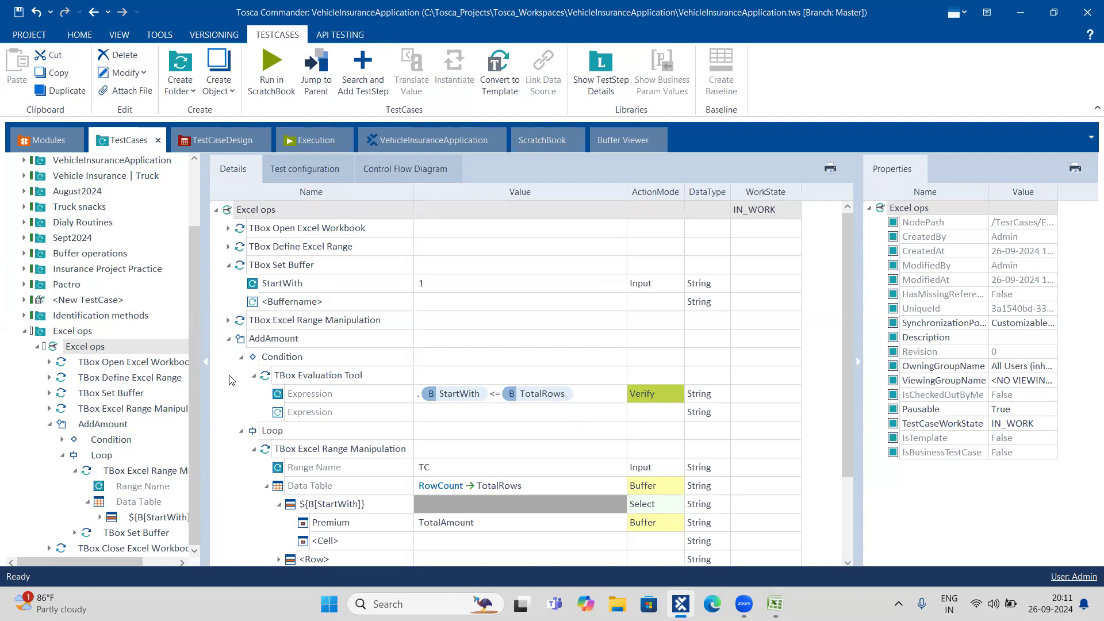
scroll(229, 379, down, 2)
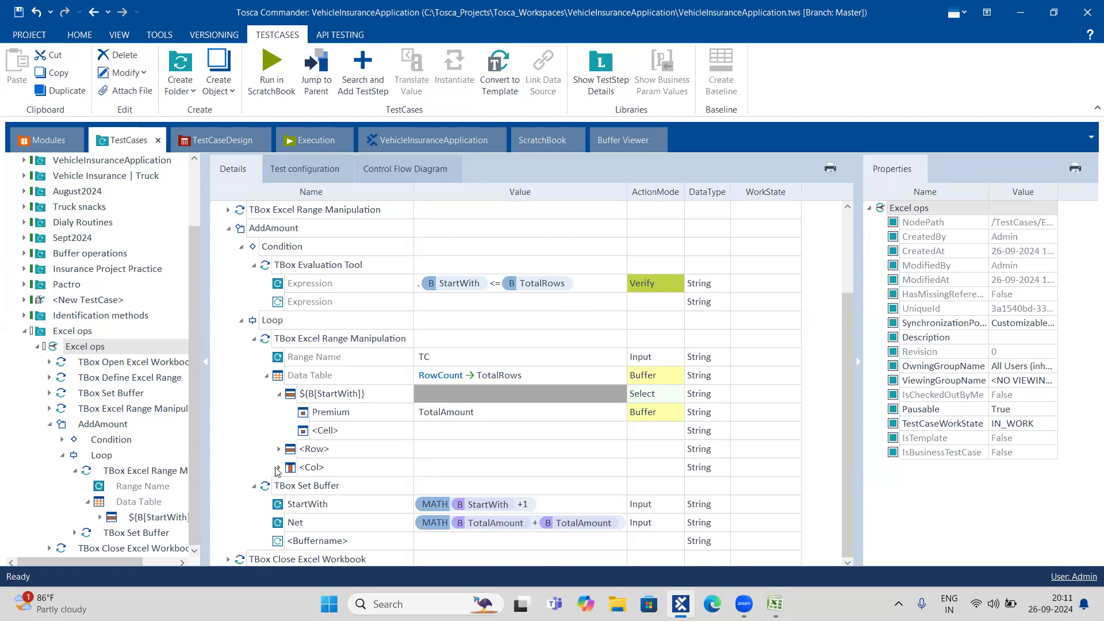
click(622, 529)
click(622, 529)
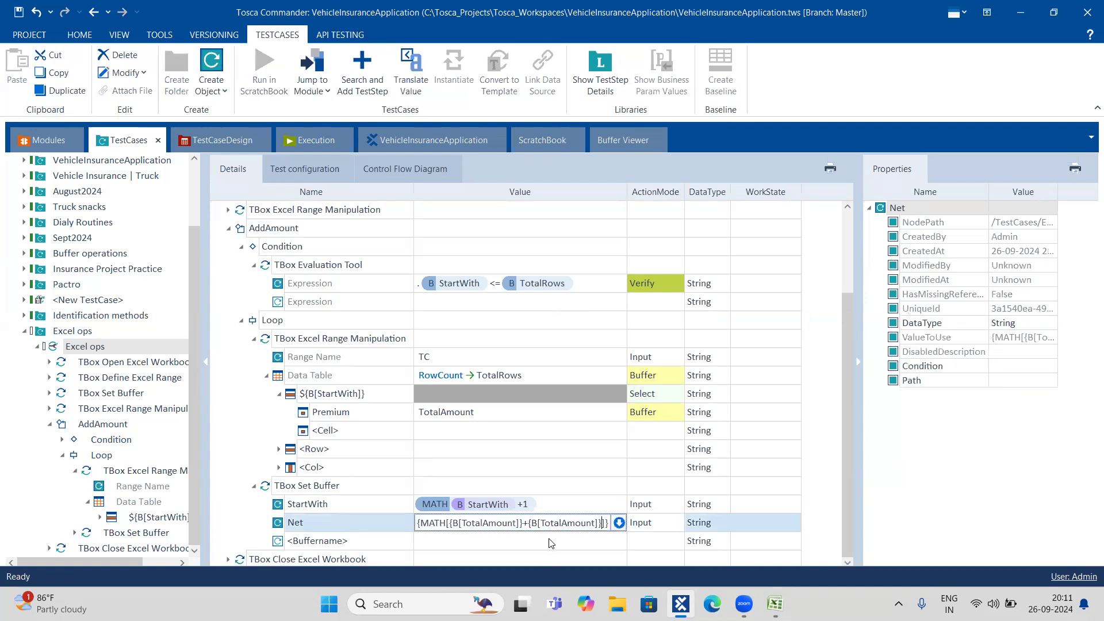
click(477, 526)
mouse_move(775, 604)
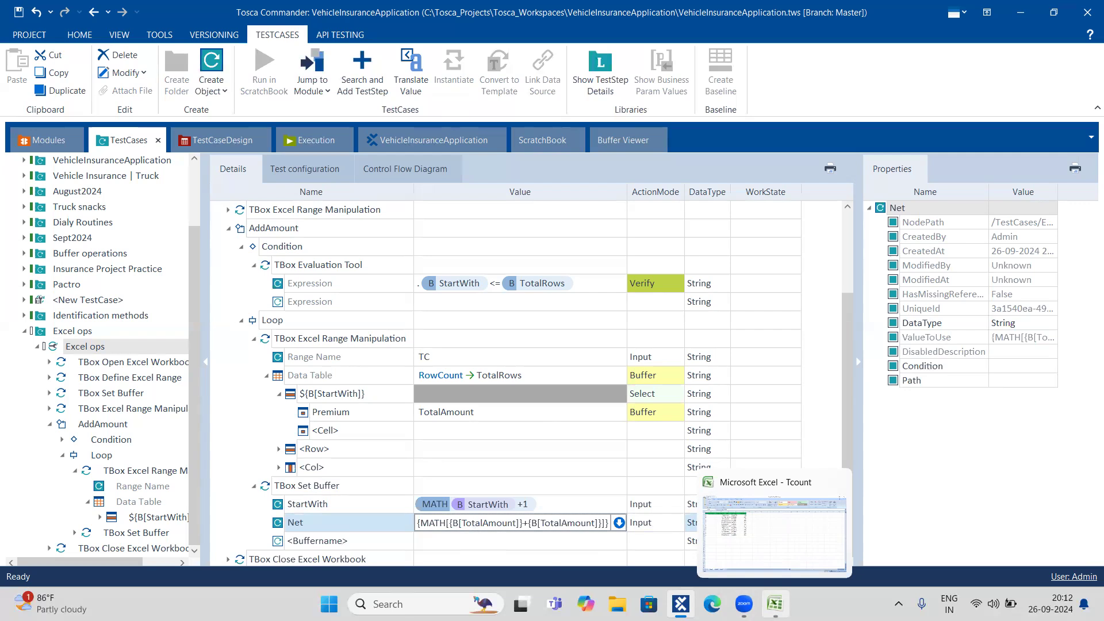
key(Return)
scroll(256, 300, up, 2)
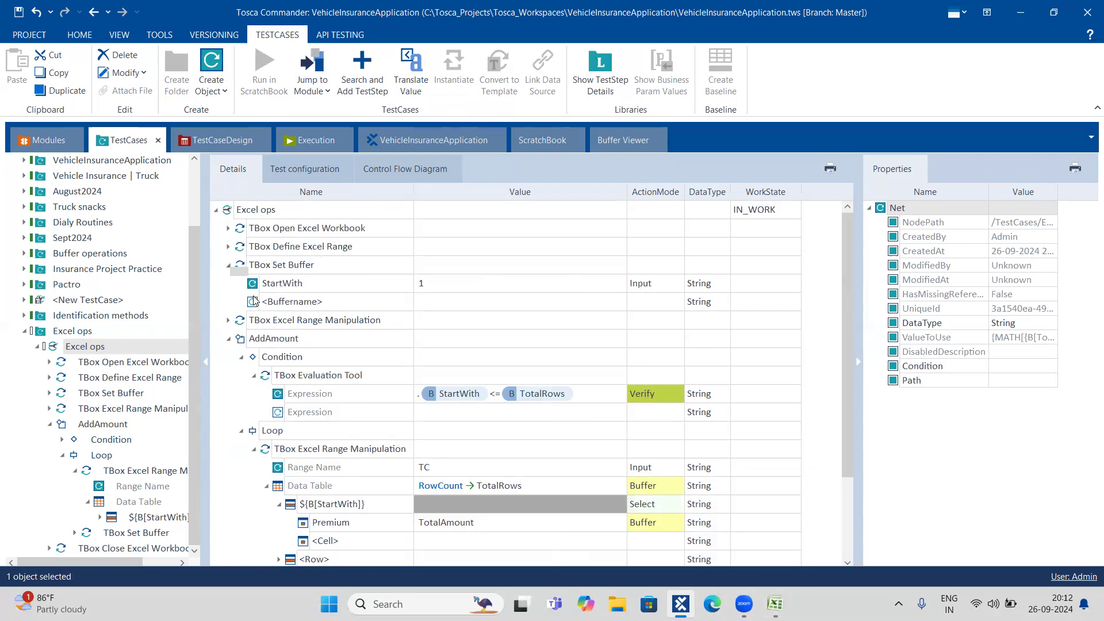
Add a Net buffer with the value 0 below StartWith in the TBox Set Buffer step before AddAmount, and collapse that step.
click(305, 305)
click(305, 306)
text(Net)
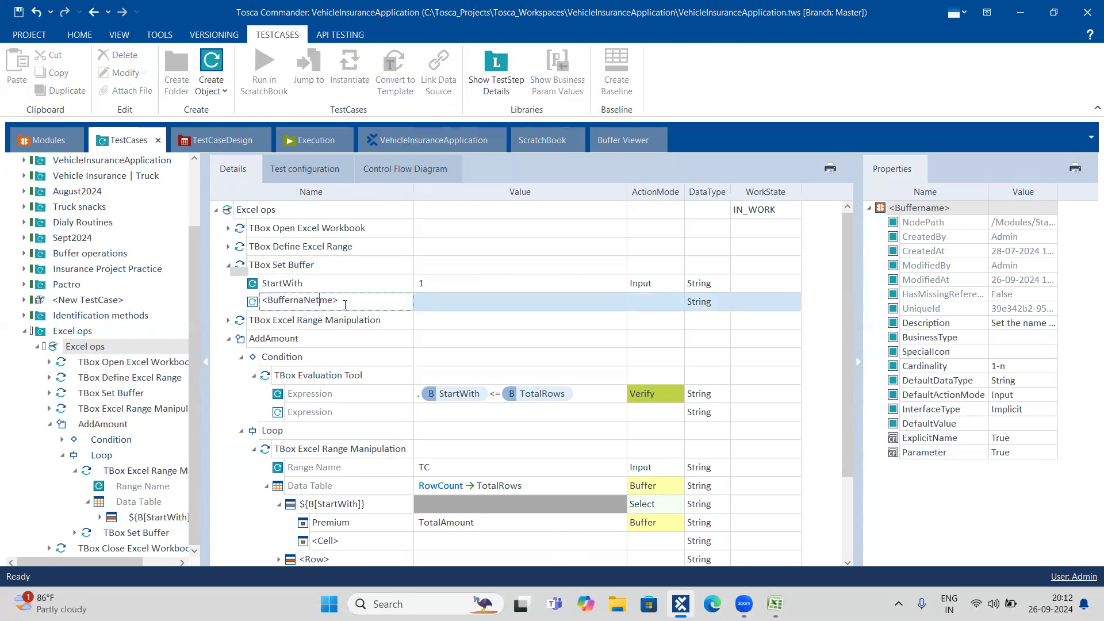
key(ctrl+a)
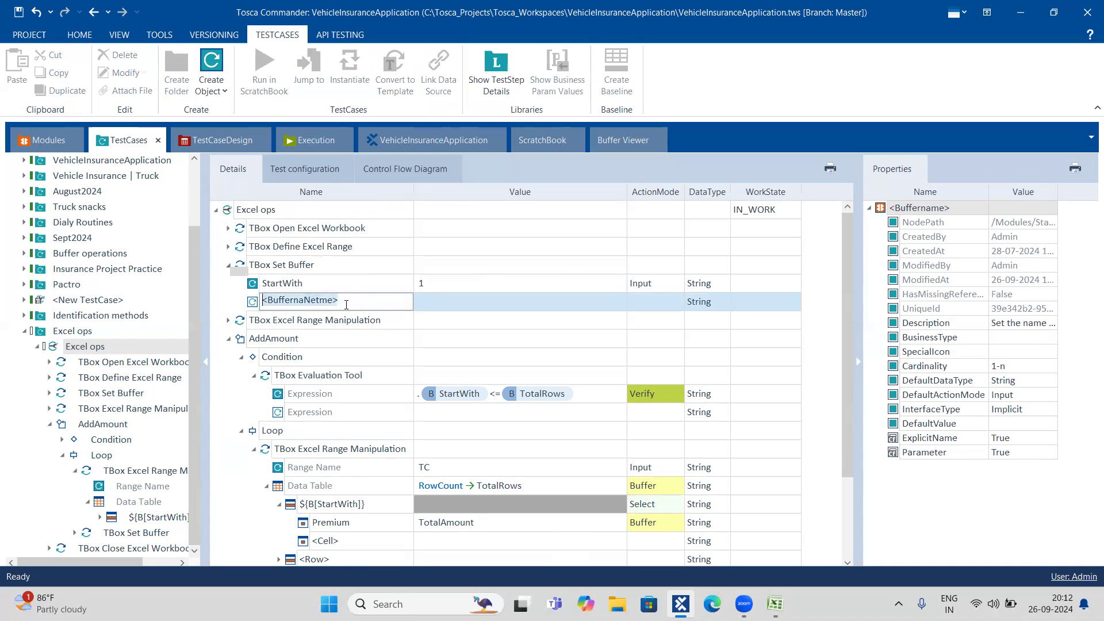
text(Net)
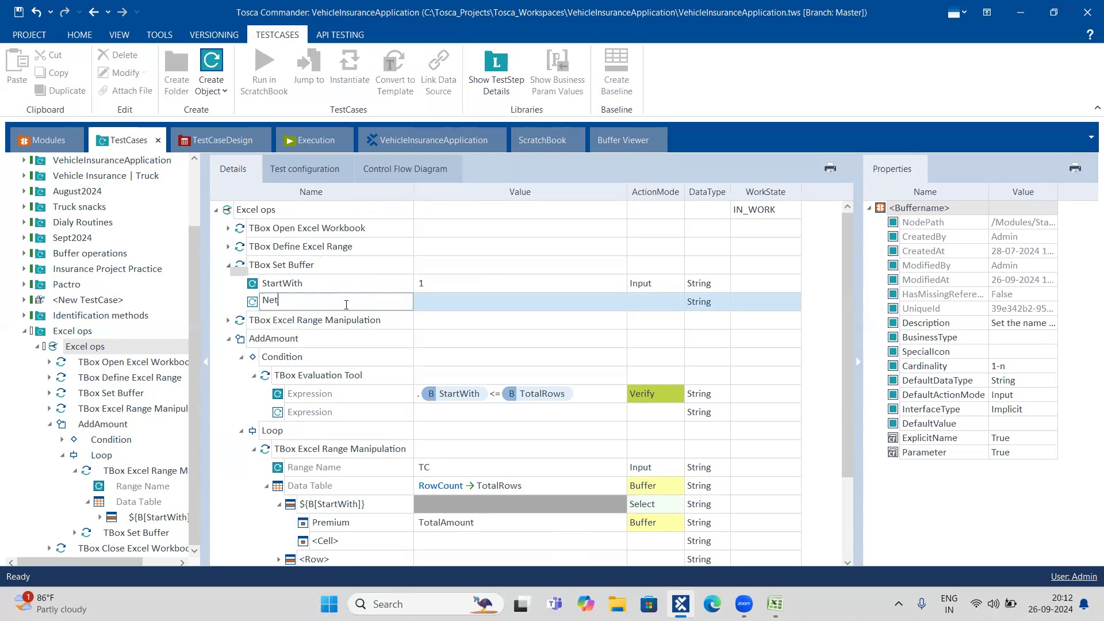
key(Return)
click(483, 302)
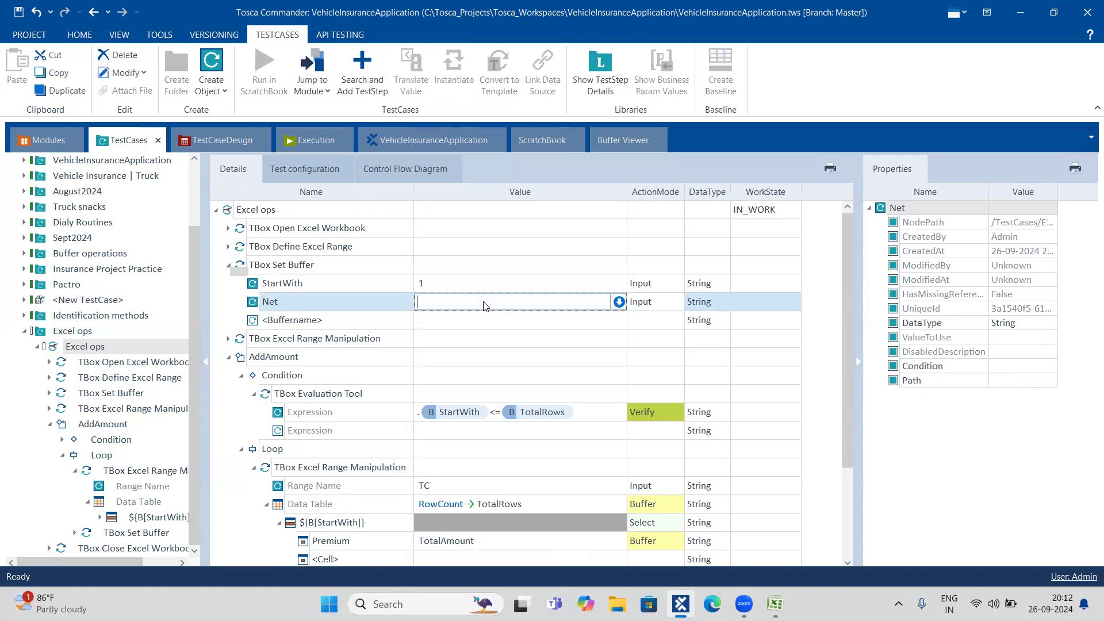
text(0)
click(228, 265)
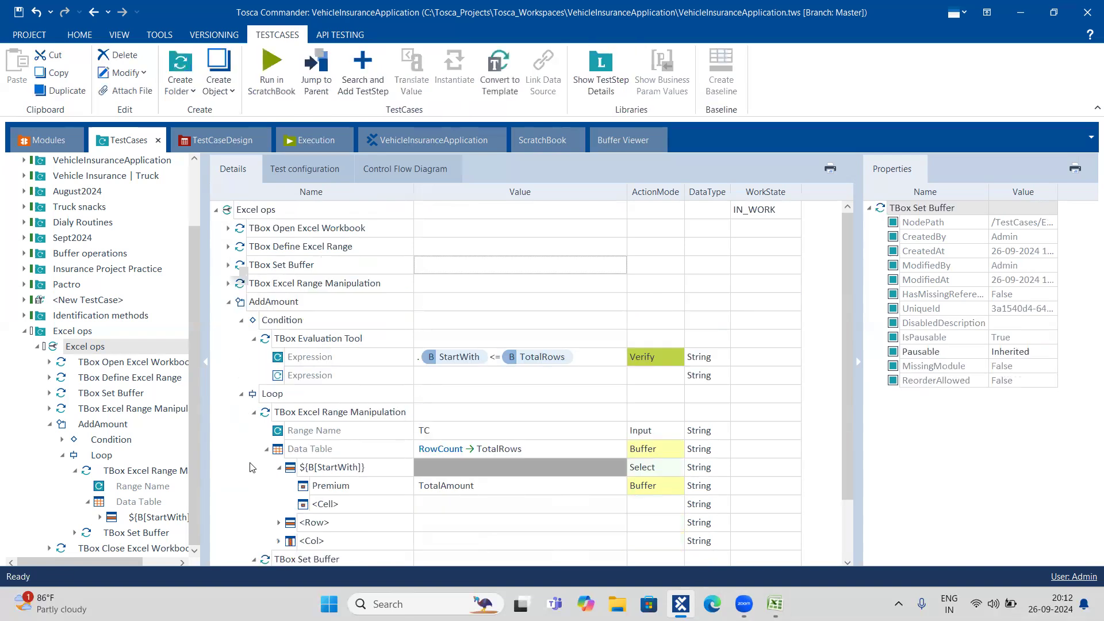
Change the Net buffer's value in the Loop's TBox Set Buffer step to the MATH expression 0+{B[TotalAmount]}.
scroll(251, 467, down, 2)
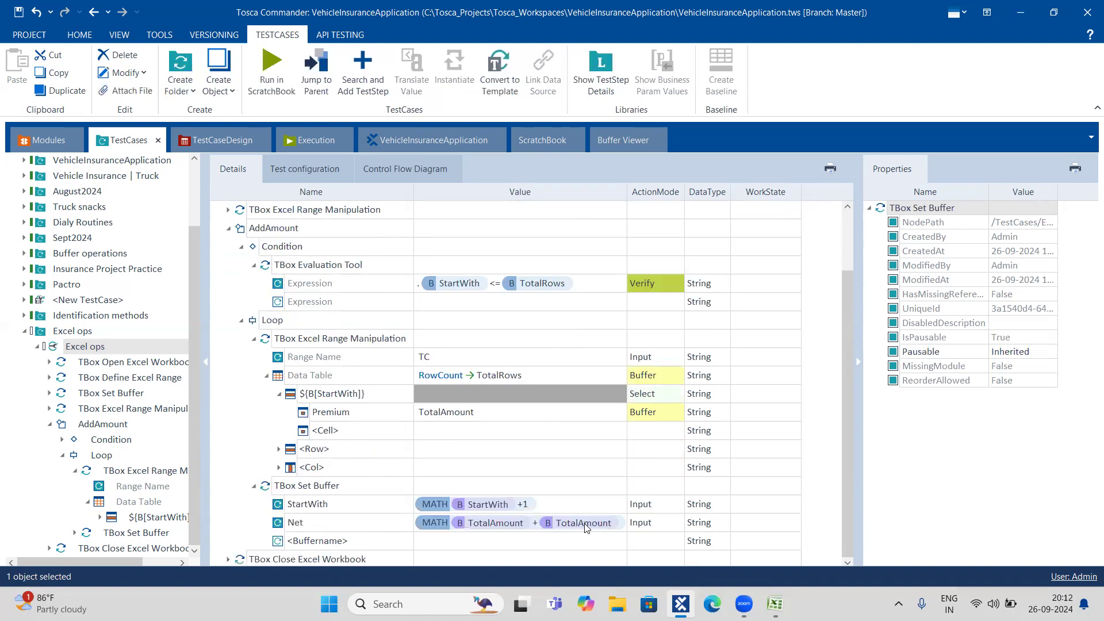
click(621, 526)
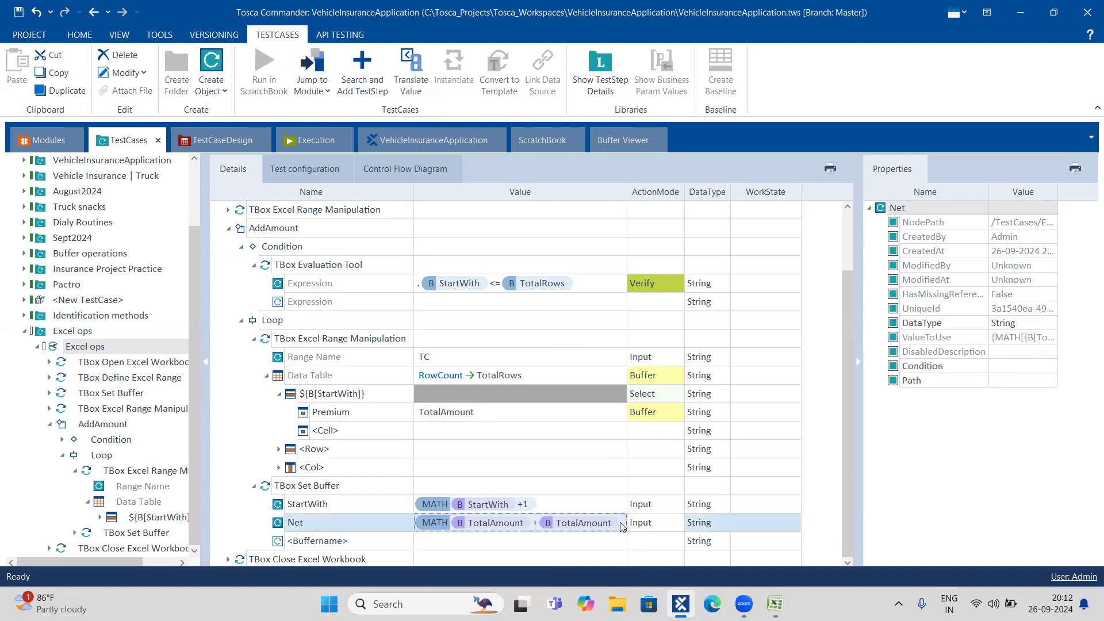
click(621, 527)
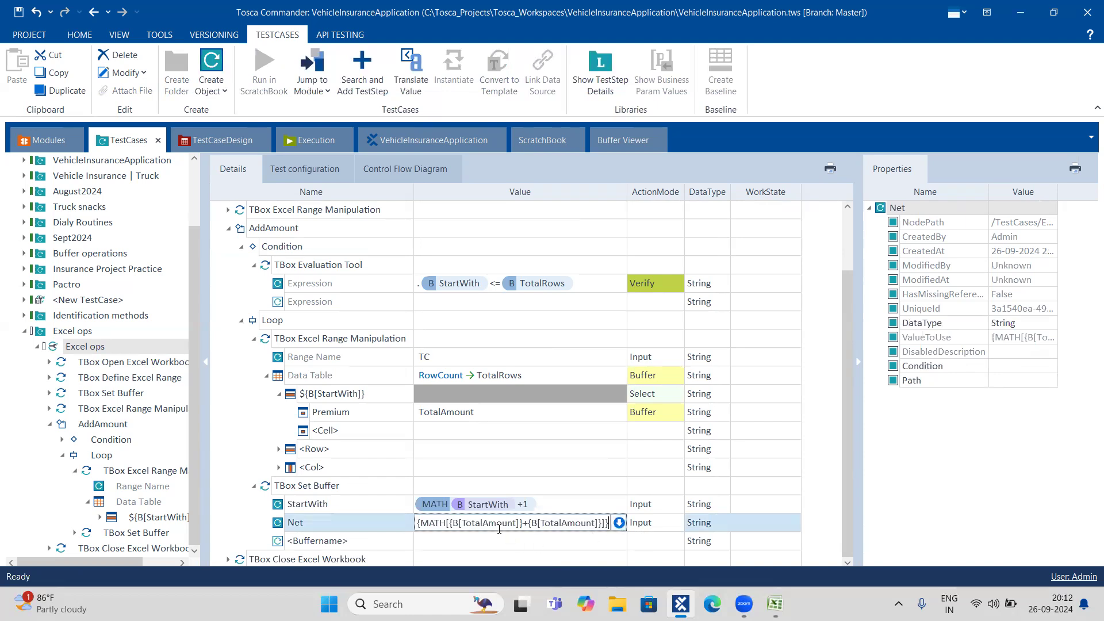
drag(450, 523, 524, 530)
text(0)
click(822, 492)
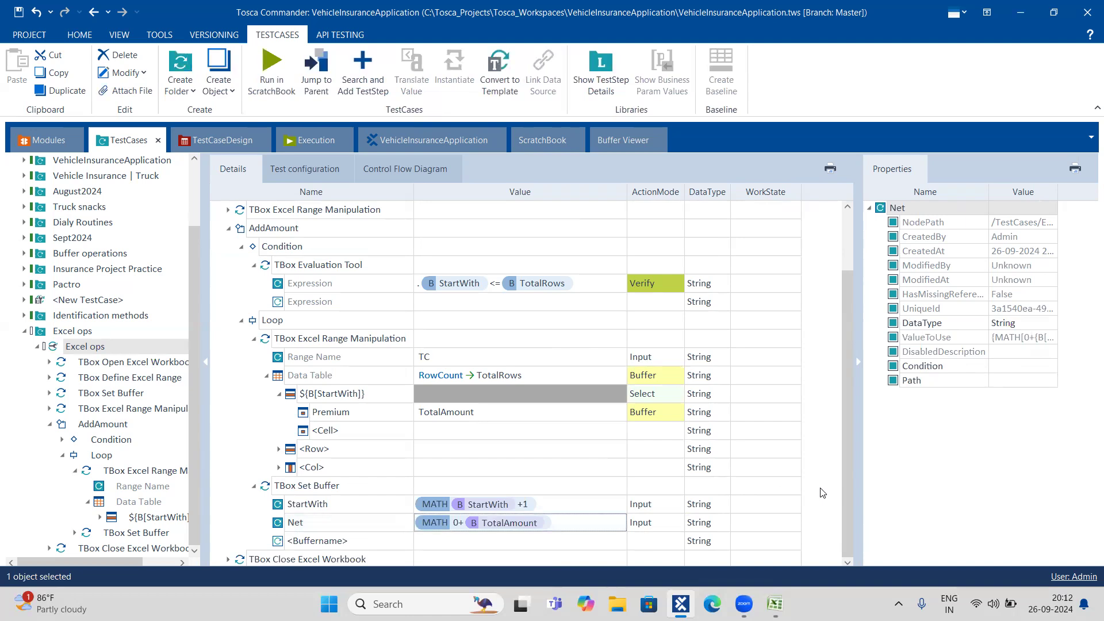
Collapse the AddAmount loop and run the whole Excel ops test case in ScratchBook with the zero-based Net expression.
scroll(266, 410, up, 2)
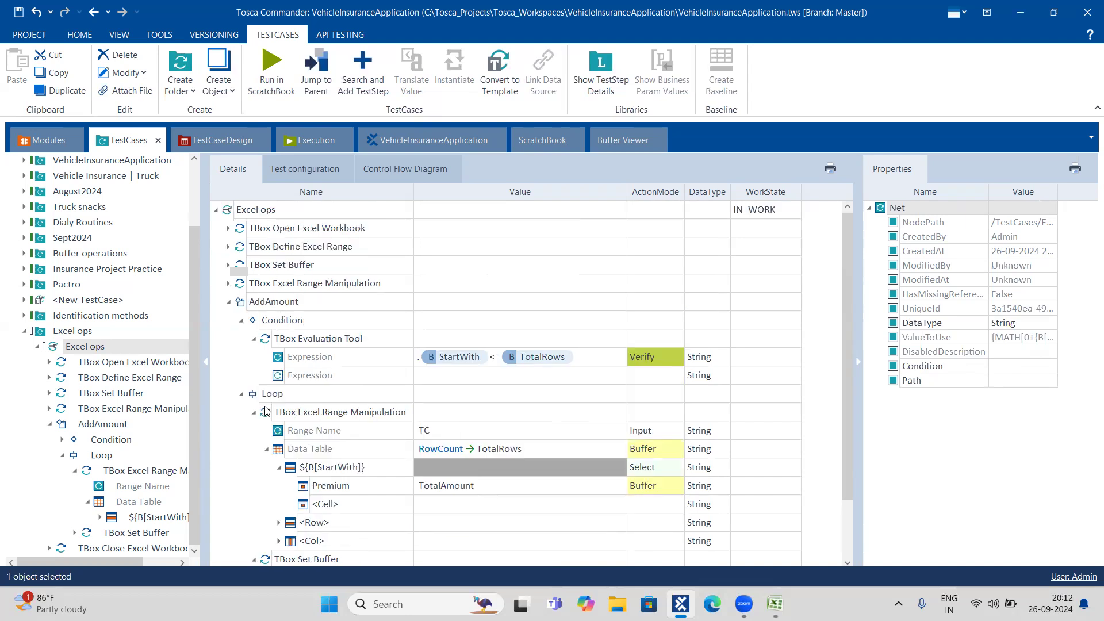
click(228, 301)
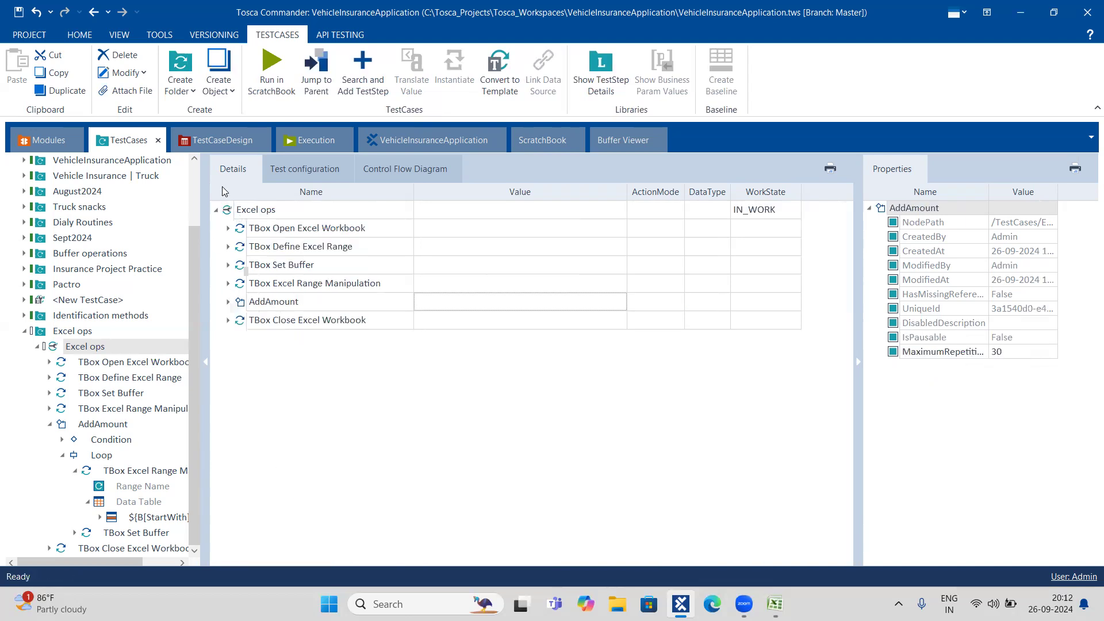
click(226, 208)
click(272, 80)
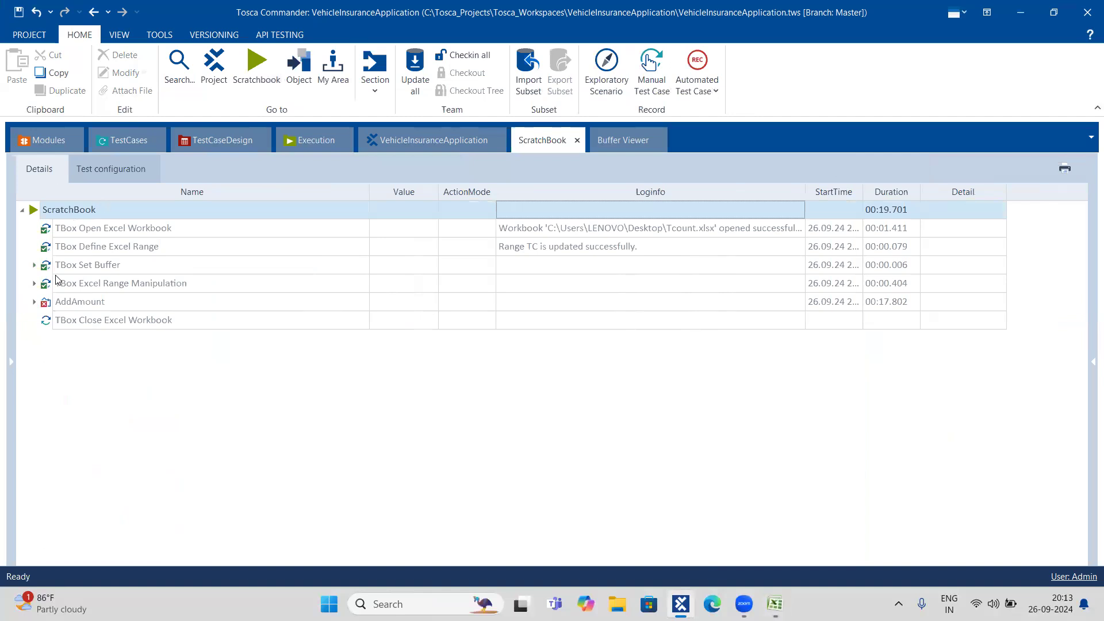
Expand all AddAmount results in ScratchBook and compare the logged Premium and Net values with the Tcount worksheet, returning to Tosca.
right_click(47, 305)
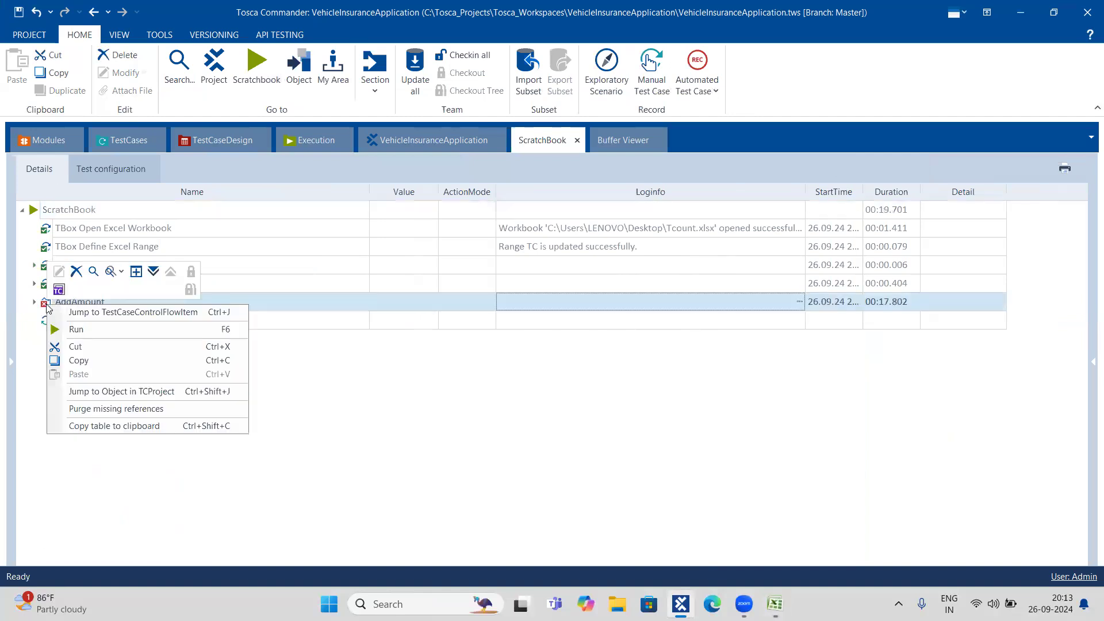
click(153, 271)
scroll(199, 402, down, 7)
scroll(198, 402, down, 20)
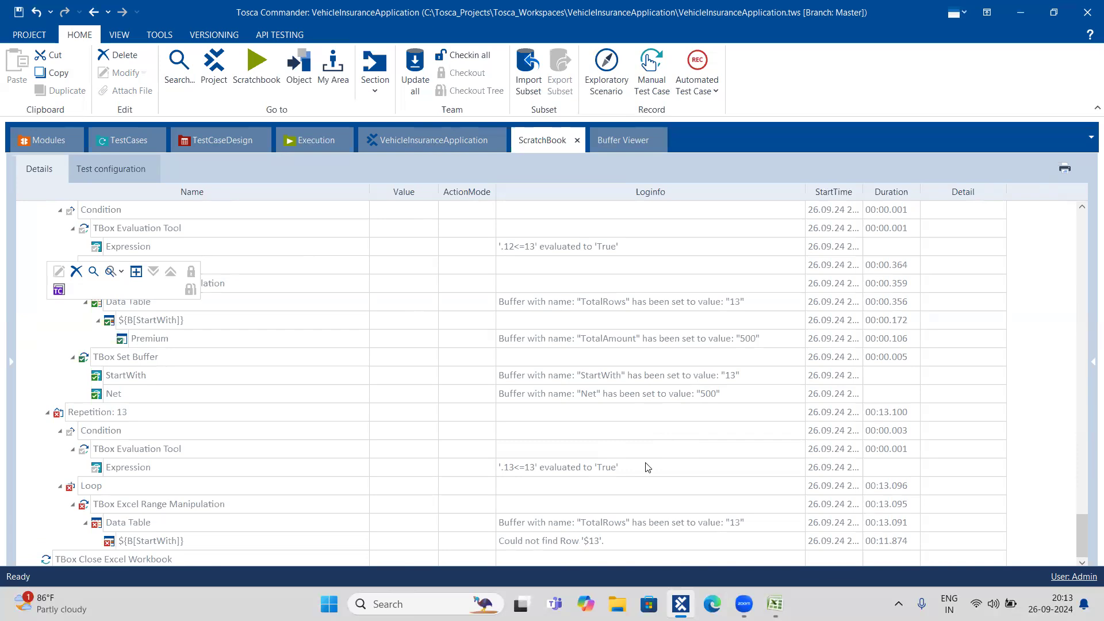
click(680, 604)
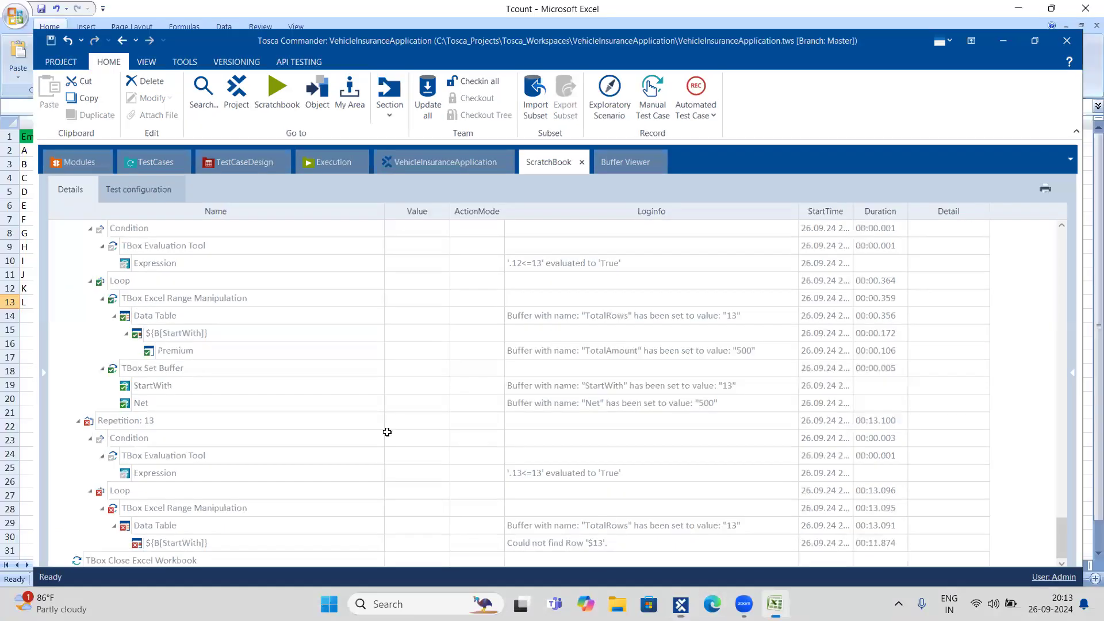
mouse_move(744, 604)
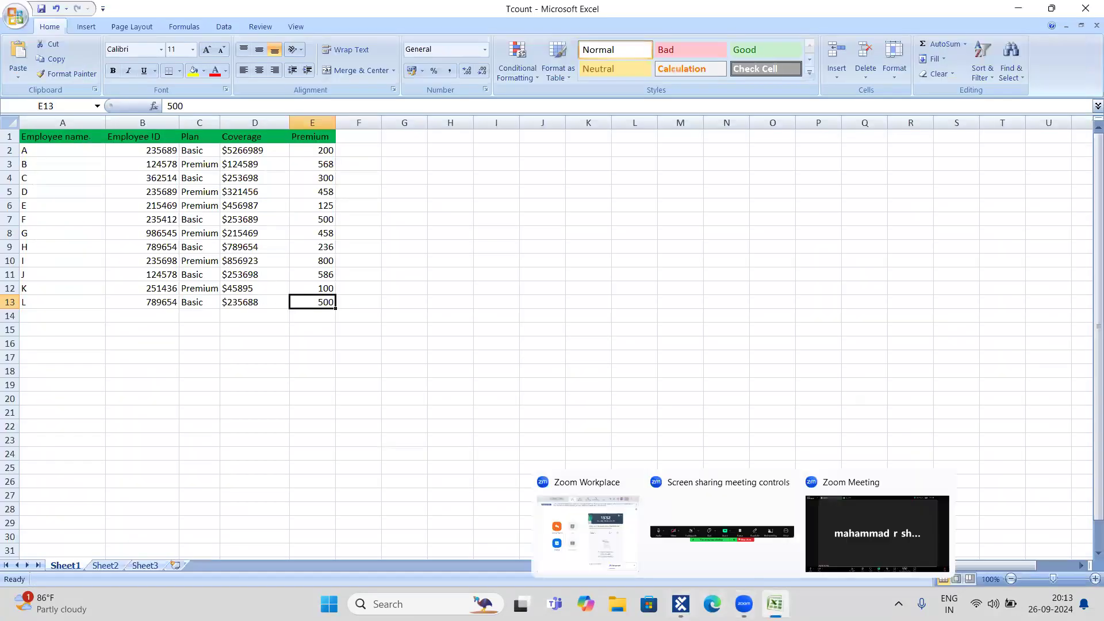
click(680, 604)
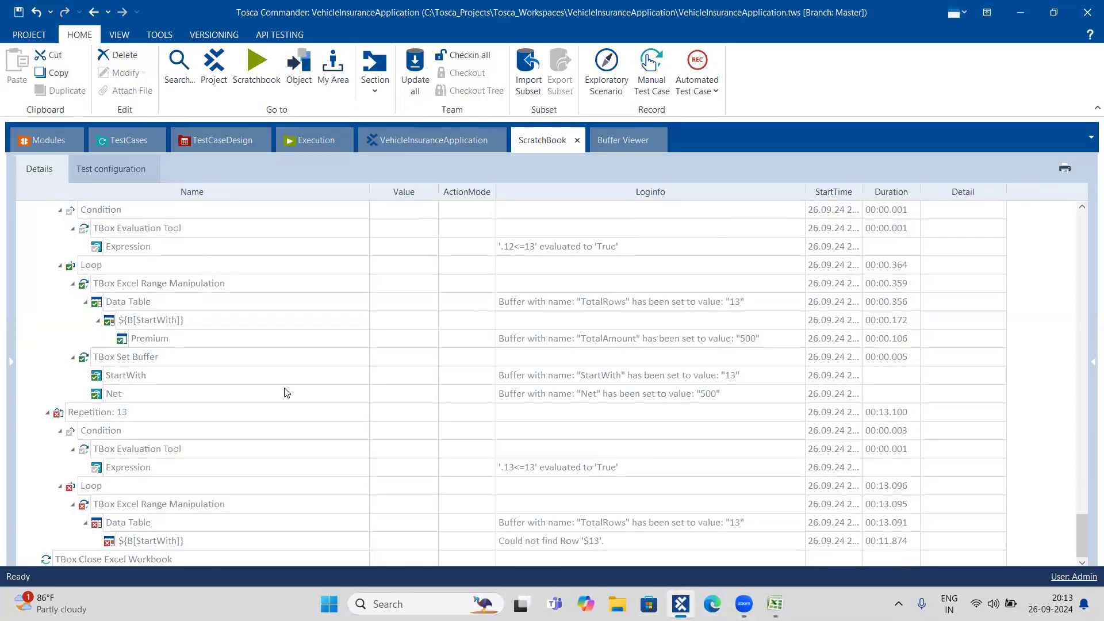
Review the $1 row of the TBox Excel Range Manipulation step and the contents of the AddAmount loop in the Excel ops test case.
click(131, 143)
click(227, 283)
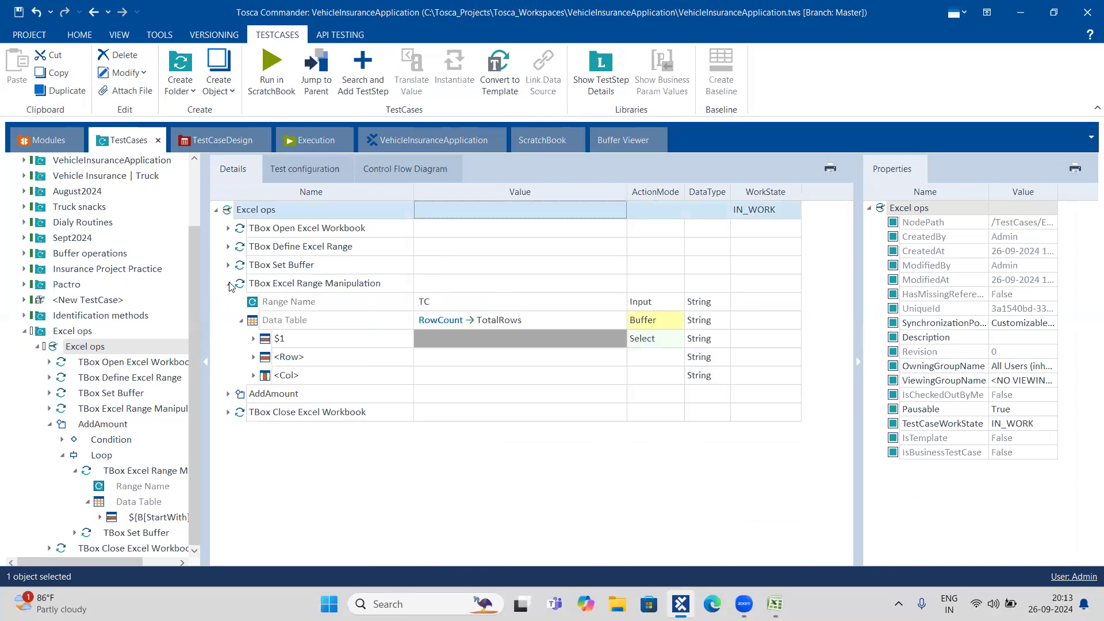
click(254, 339)
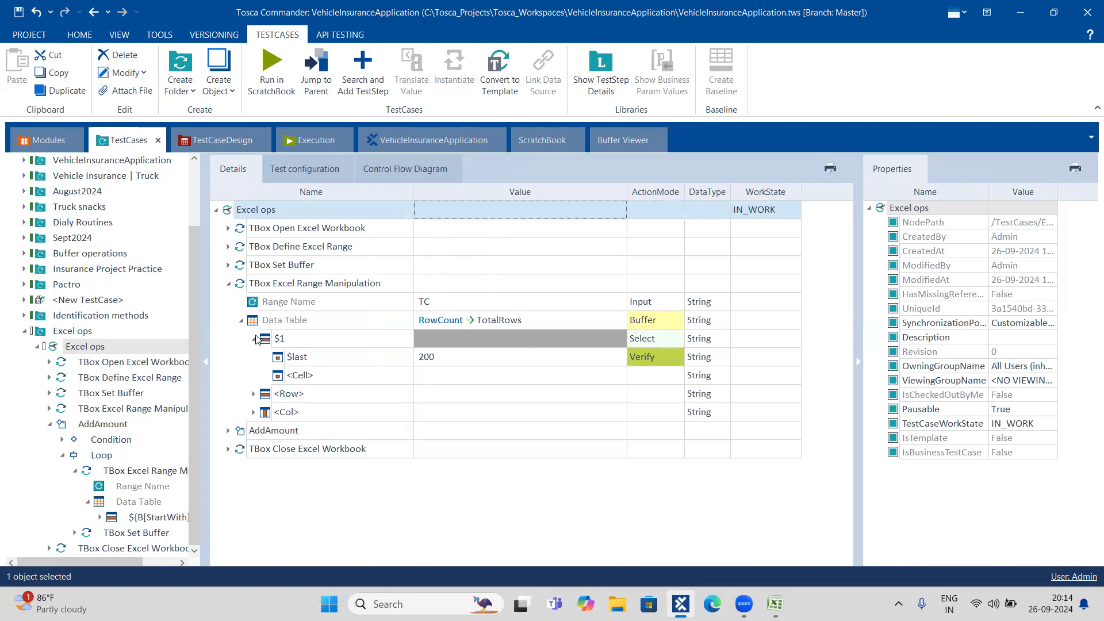
click(254, 339)
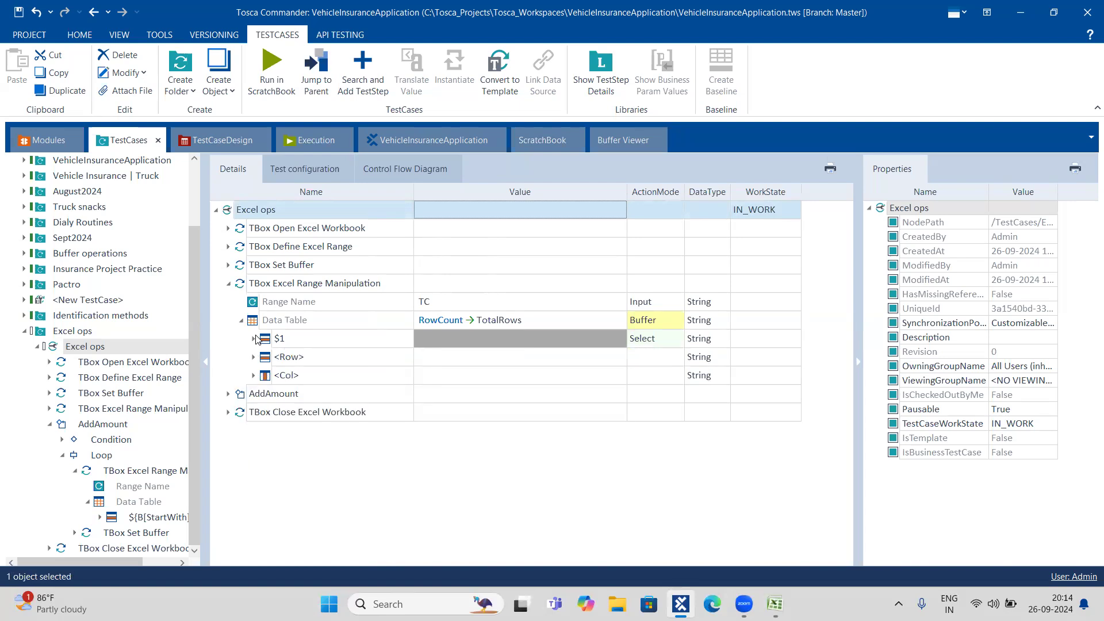
click(228, 395)
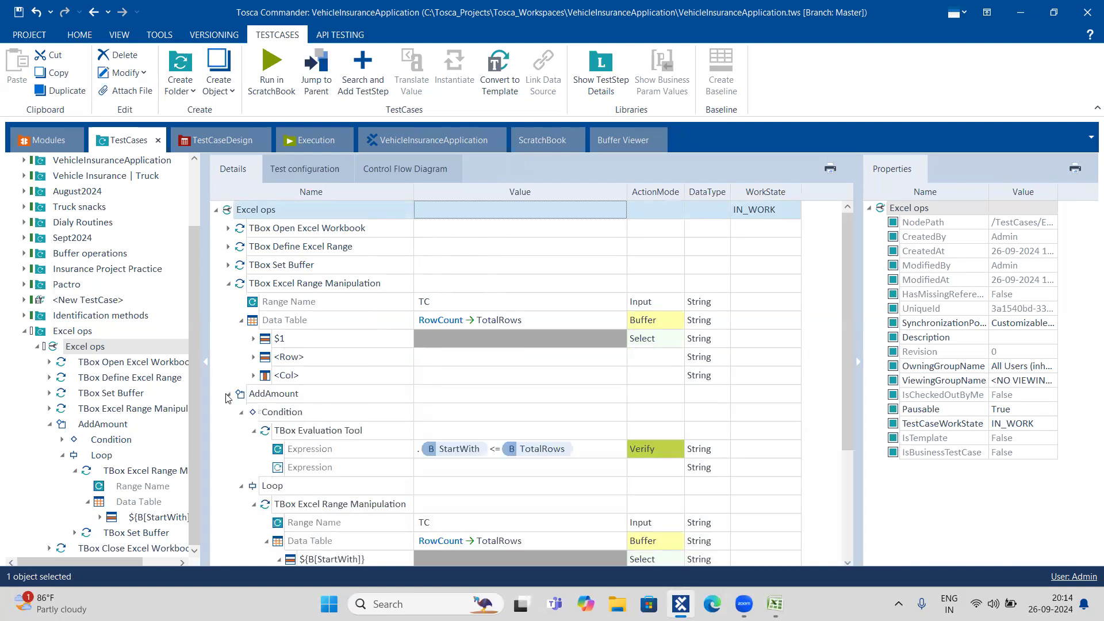
scroll(240, 446, down, 3)
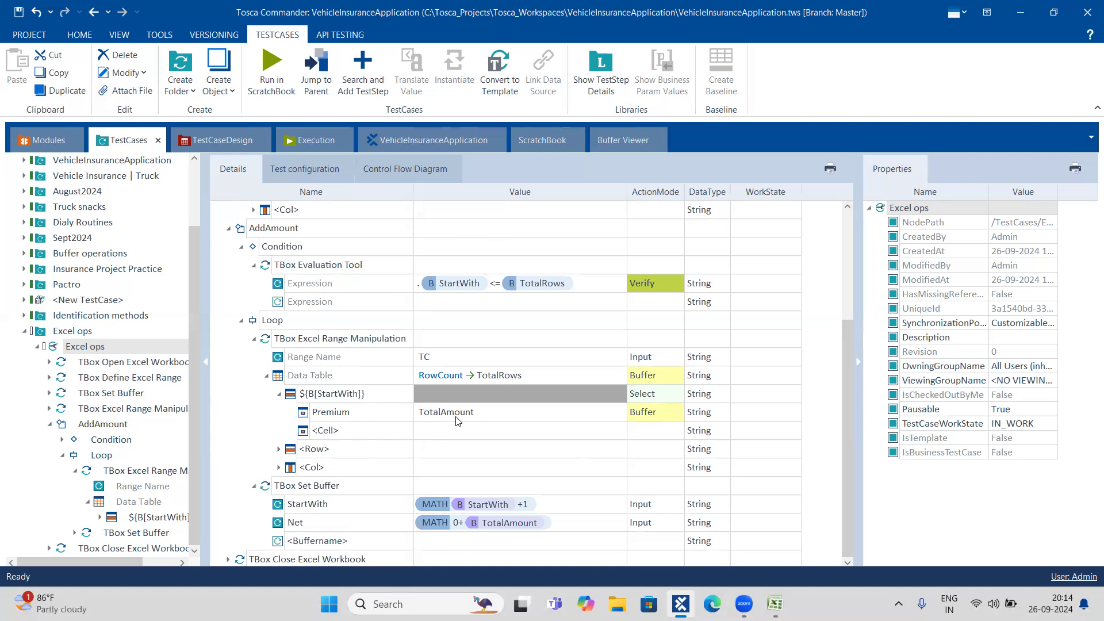
Replace the MATH function with CALC in the Net buffer's expression in the Loop's TBox Set Buffer step.
click(566, 527)
click(565, 526)
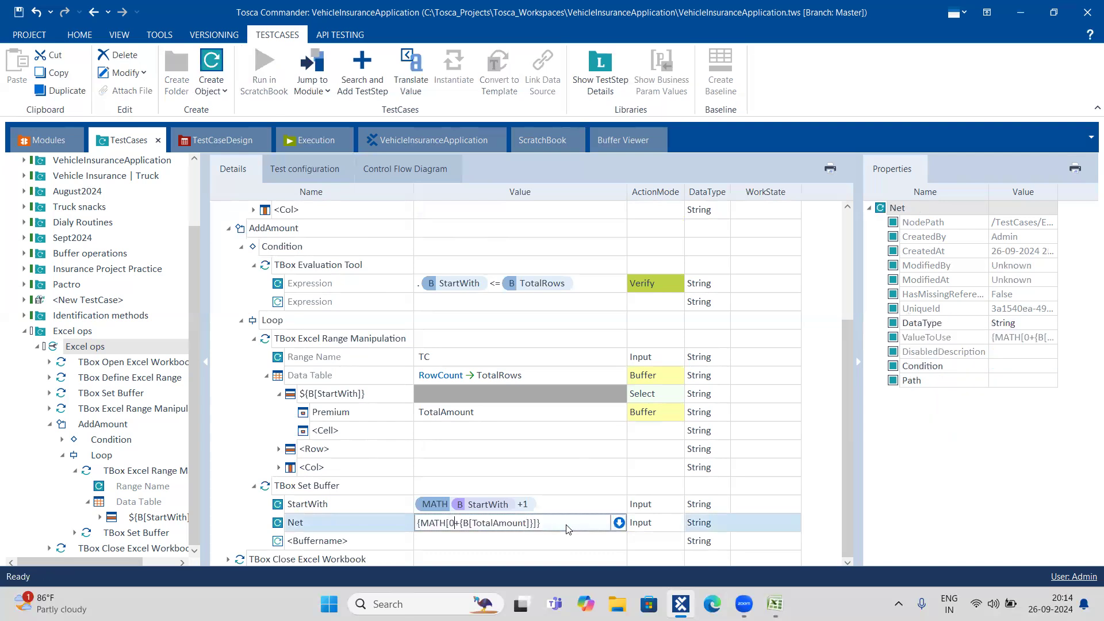
click(444, 524)
key(BackSpace)
key(BackSpace)
key(BackSpace)
key(BackSpace)
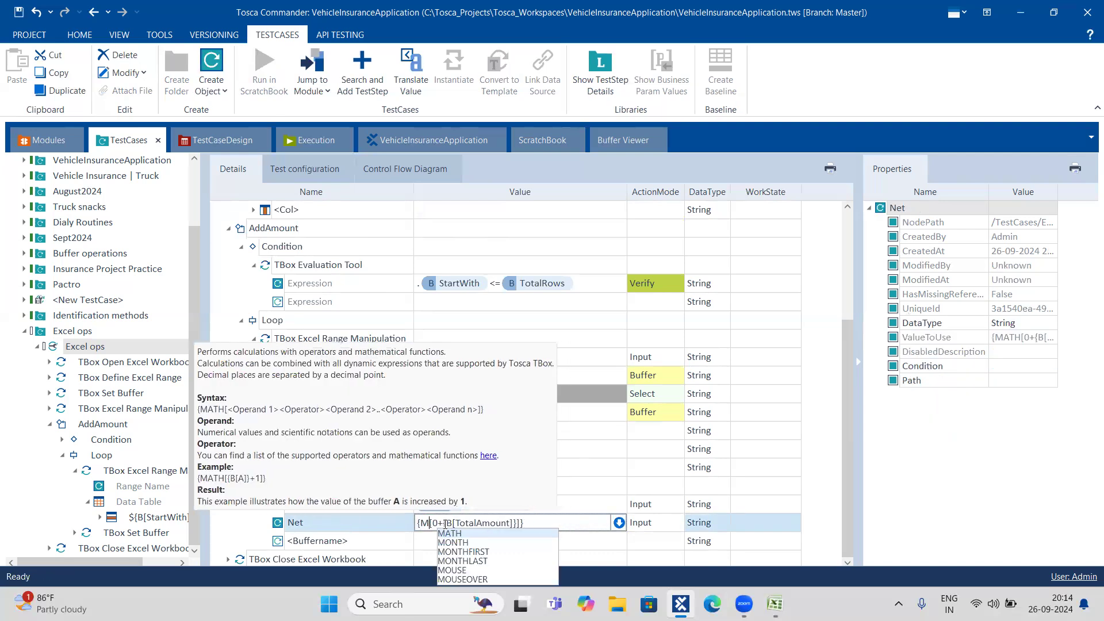
text(c)
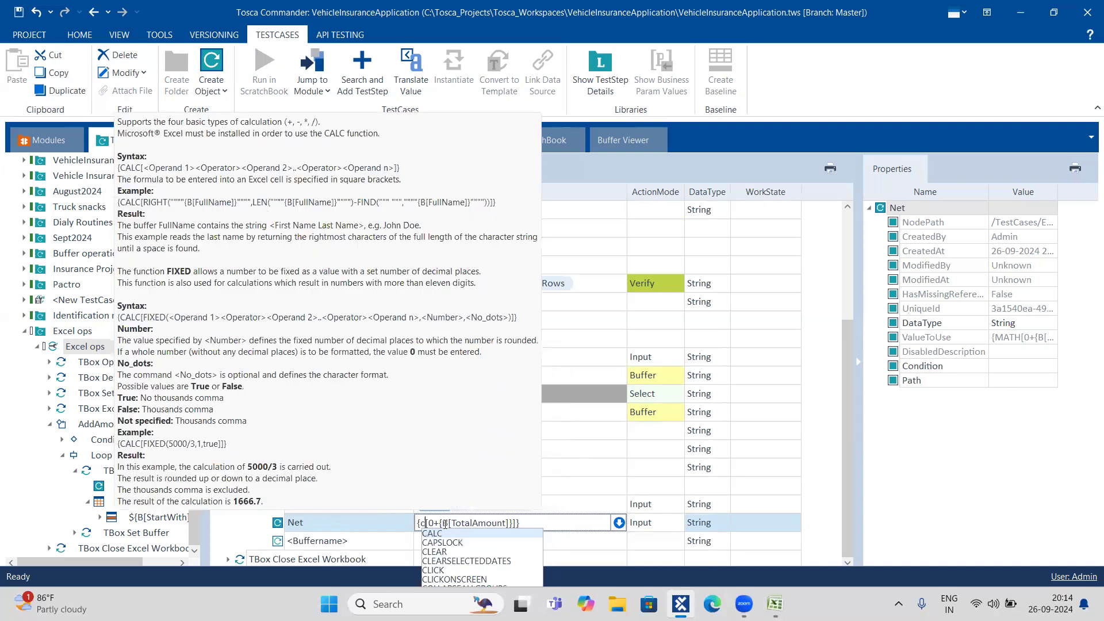
text(a)
key(Return)
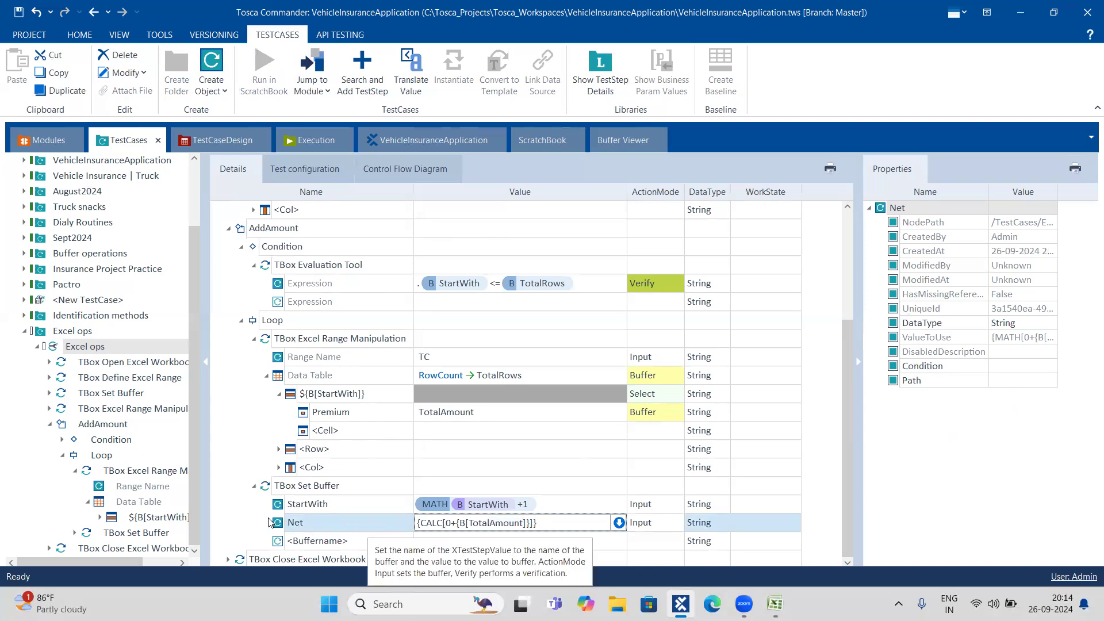
key(Return)
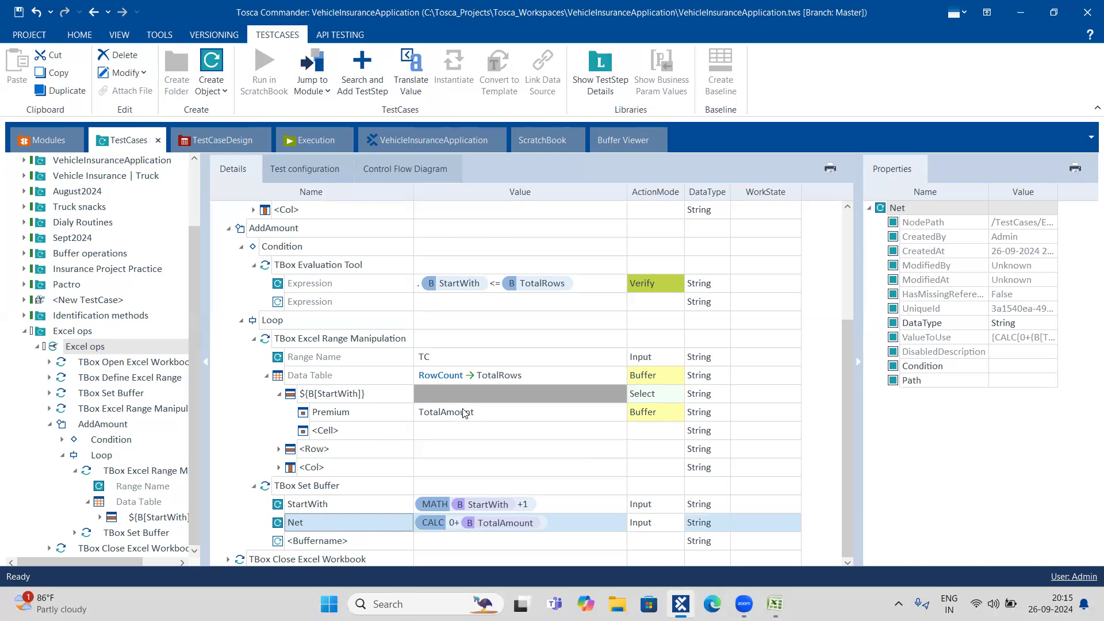
Set the data type of the Loop's Net buffer to Numeric.
click(653, 523)
click(706, 528)
click(723, 523)
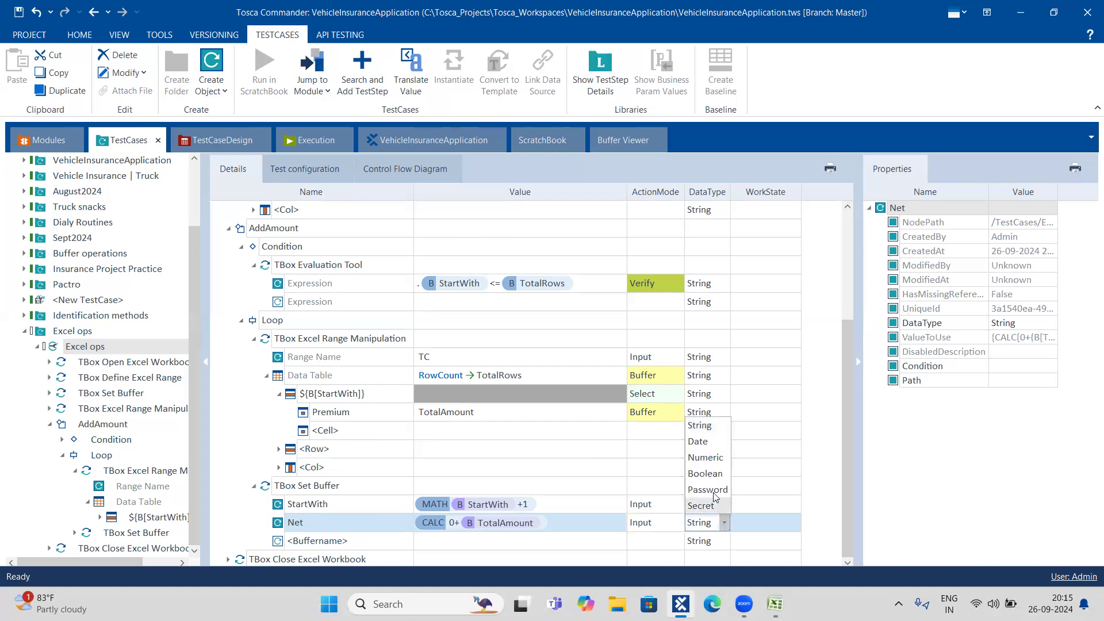
click(709, 458)
click(838, 503)
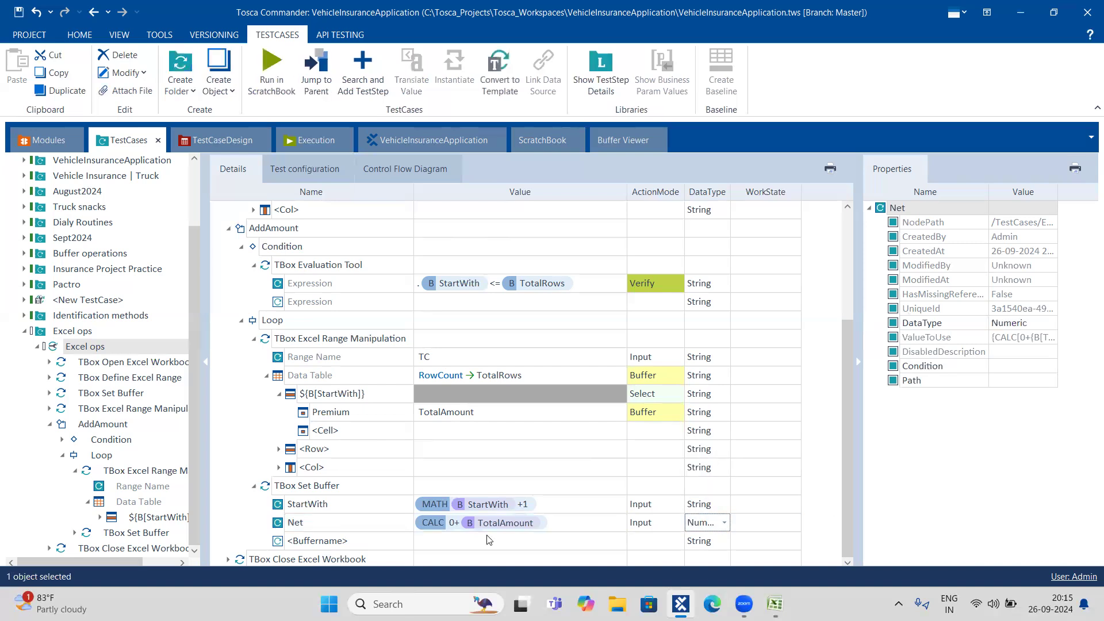
Replace the 0 with {B[Net]} in the Loop's Net buffer so its value is {CALC[{B[Net]}+{B[TotalAmount]}]}.
click(279, 524)
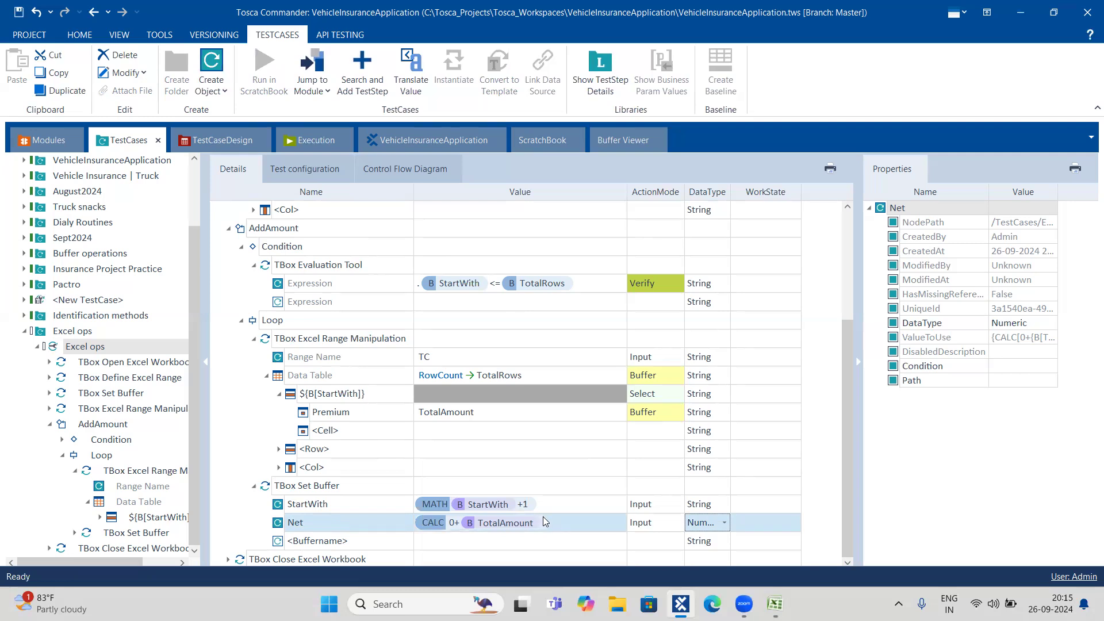
click(566, 519)
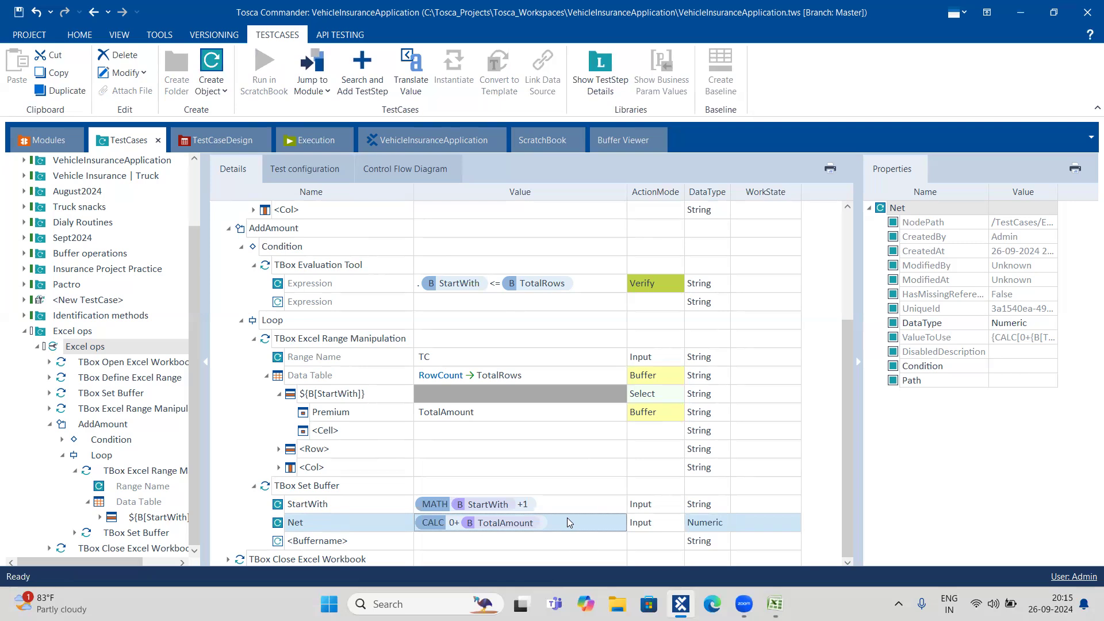
click(567, 521)
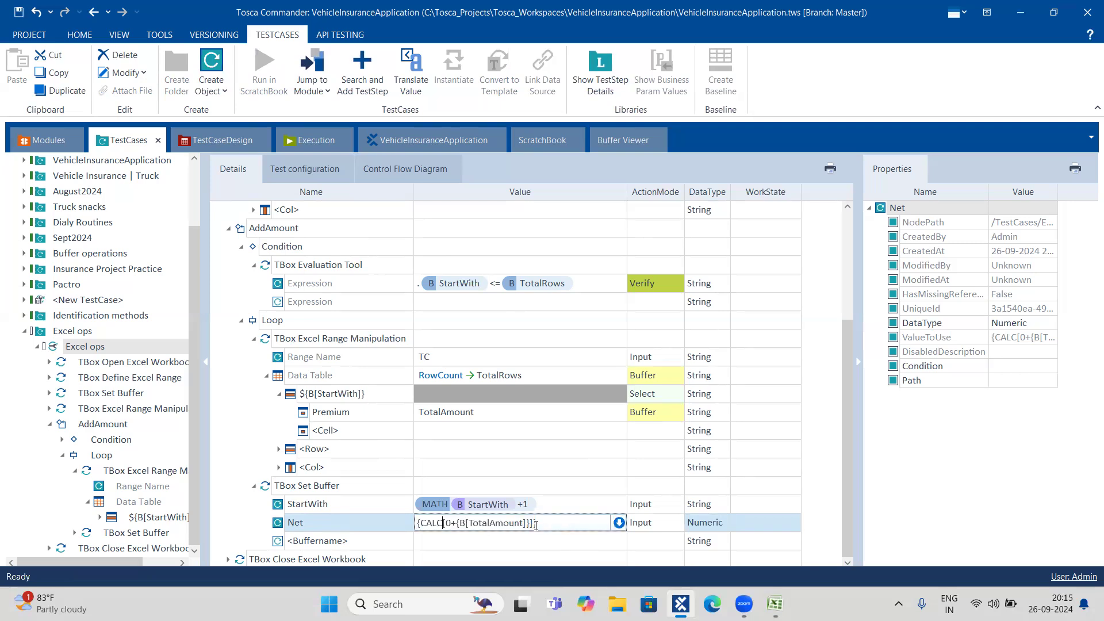
click(451, 522)
key(BackSpace)
text({)
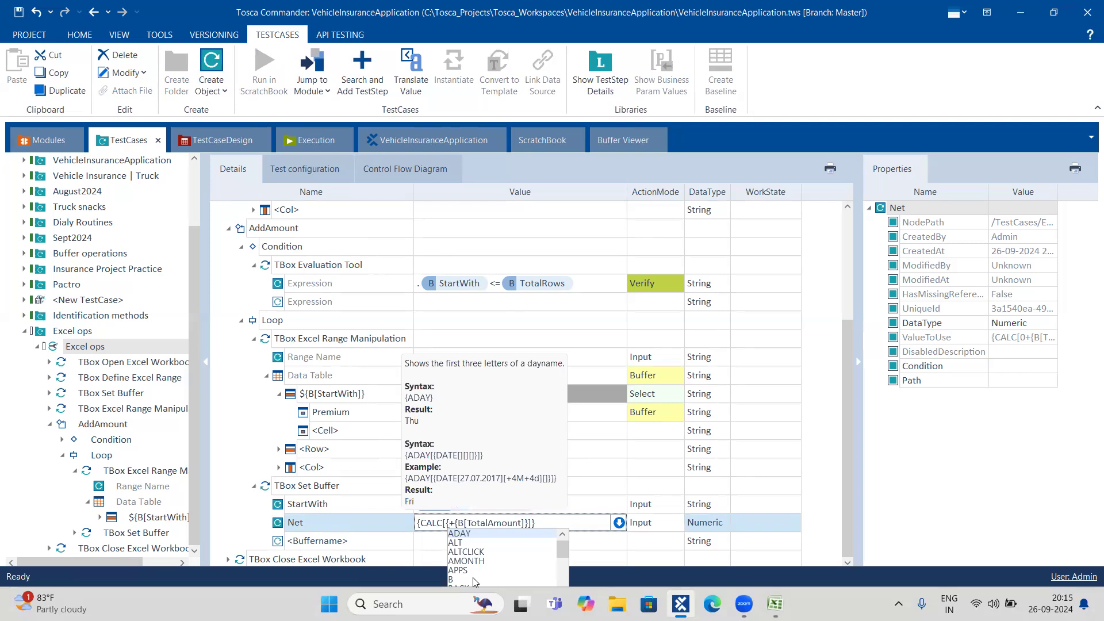
text(B)
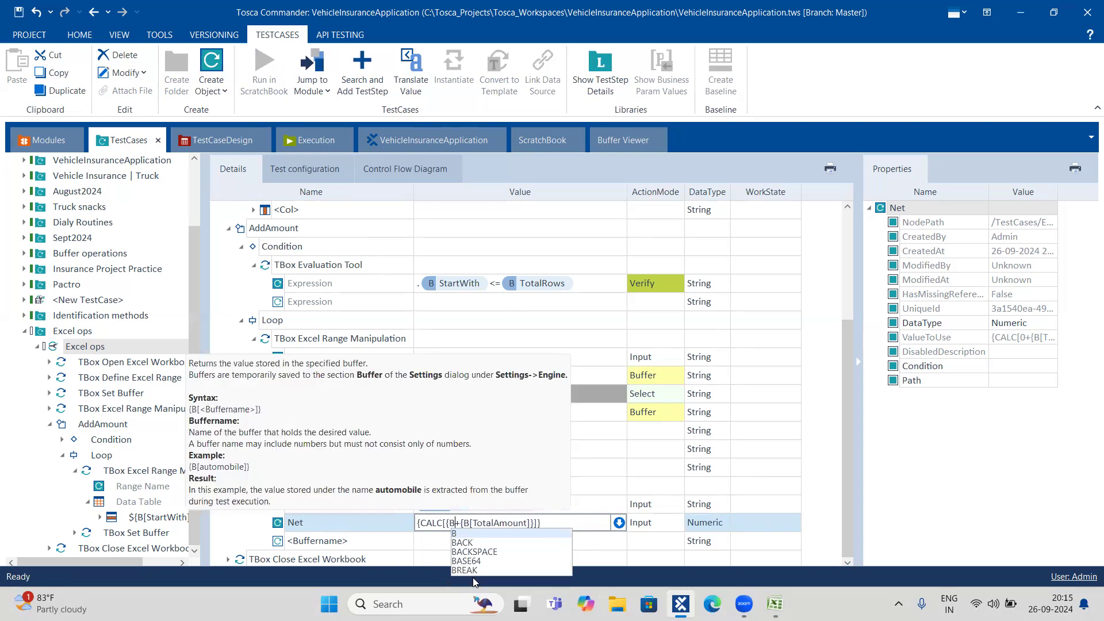
text([)
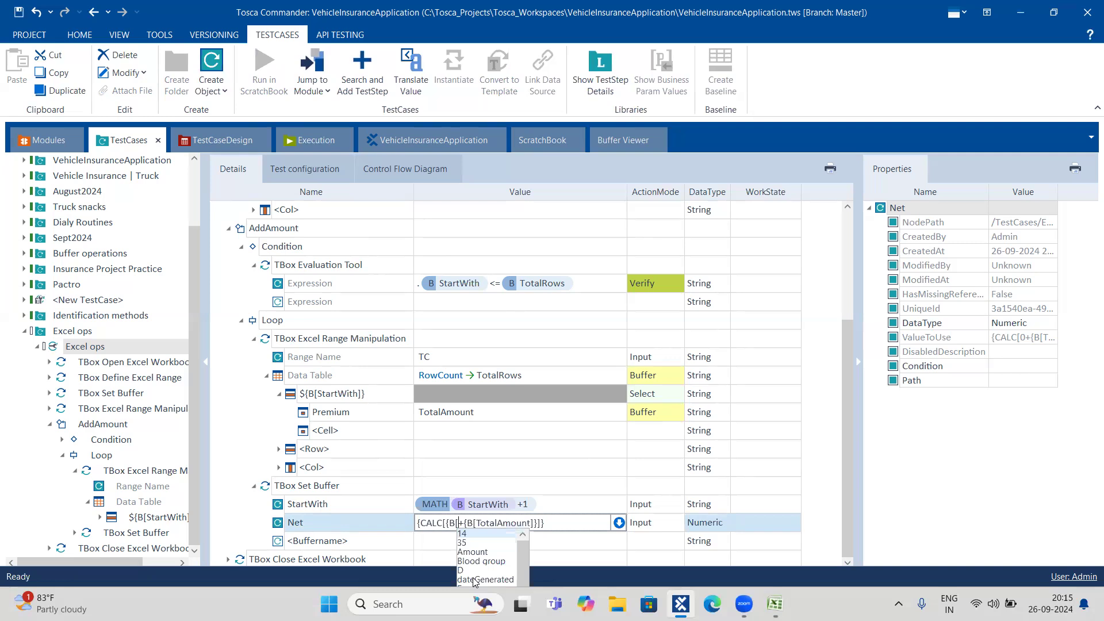
text(Net]})
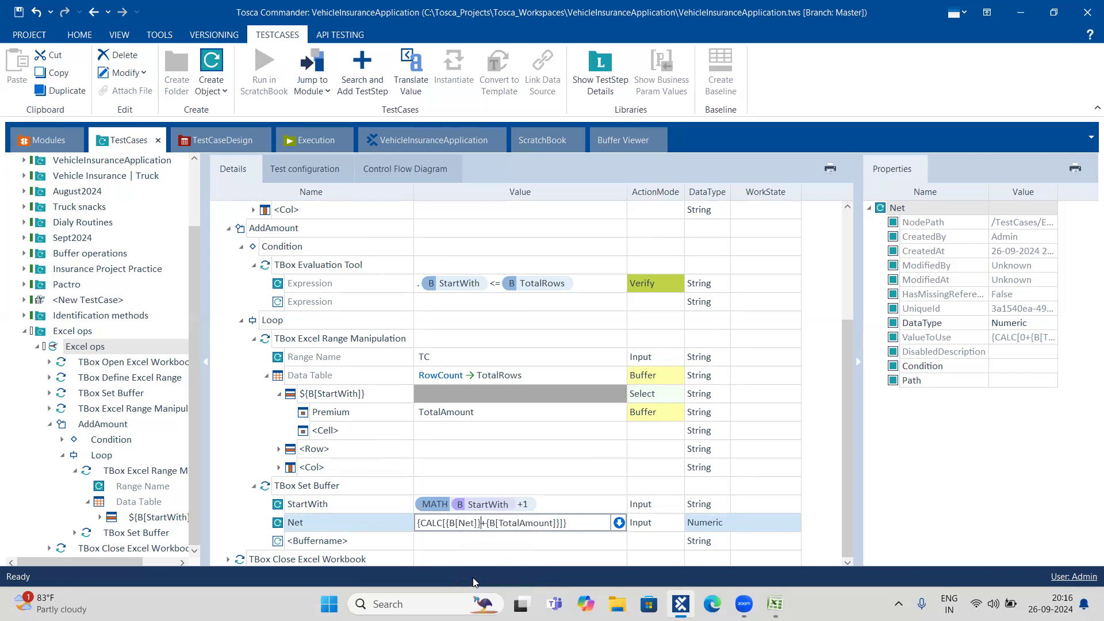
key(Return)
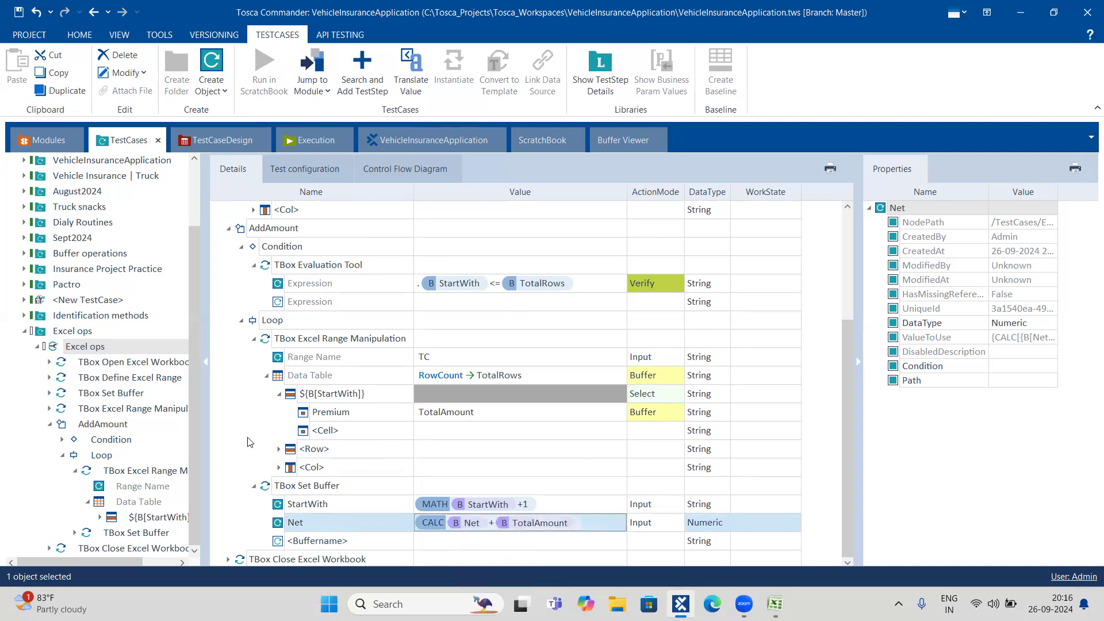
Run the whole Excel ops test case in ScratchBook and check the Net buffer in the Buffer Viewer.
scroll(250, 442, up, 3)
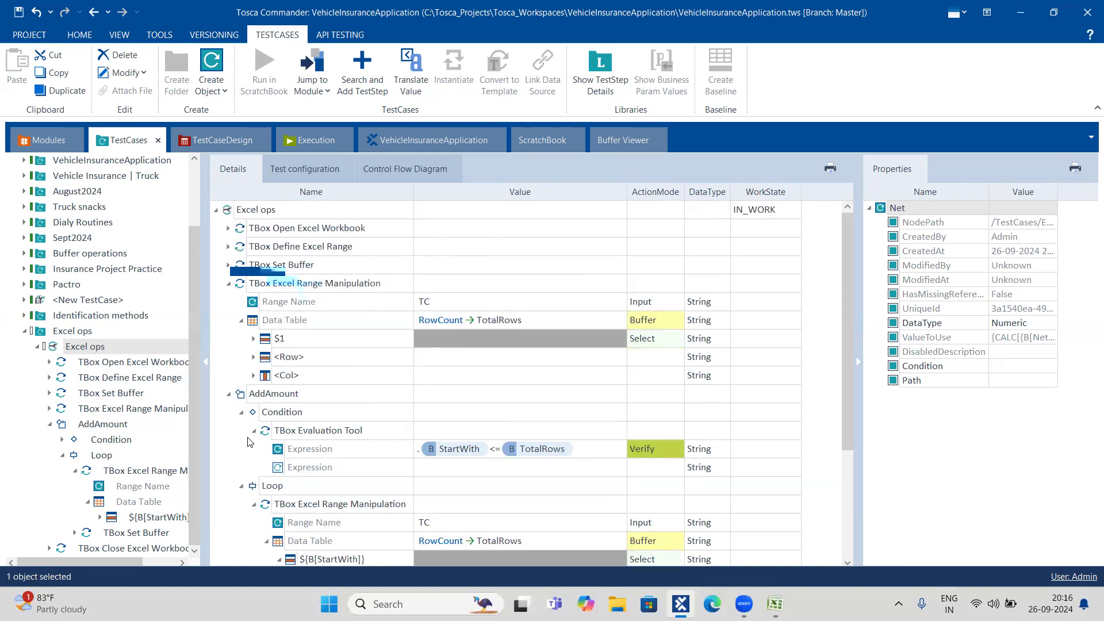
click(226, 212)
click(257, 77)
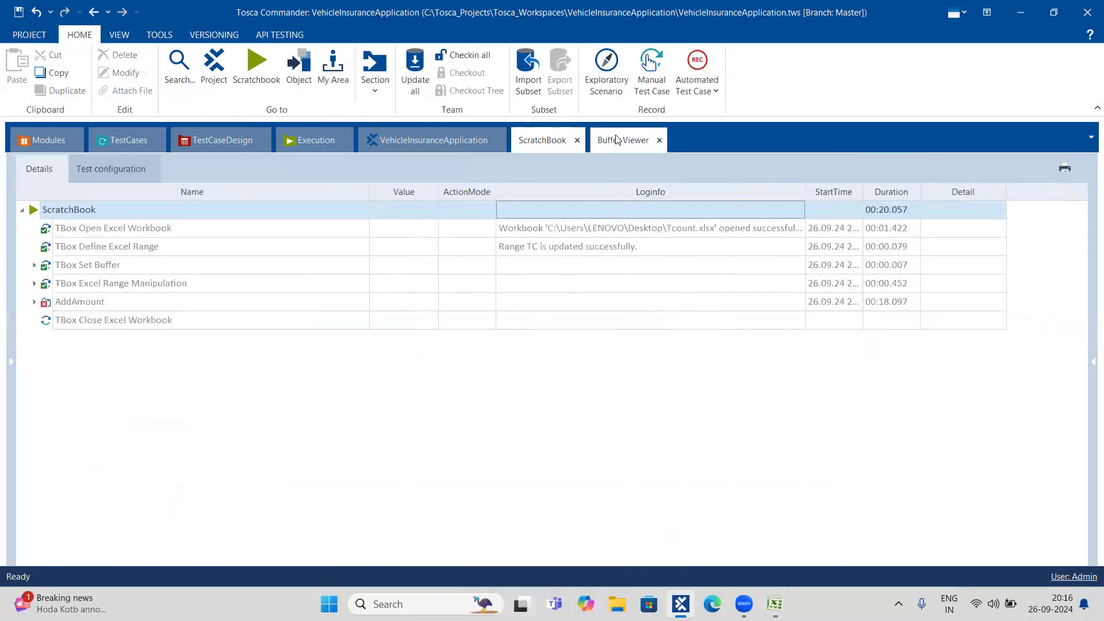
click(616, 140)
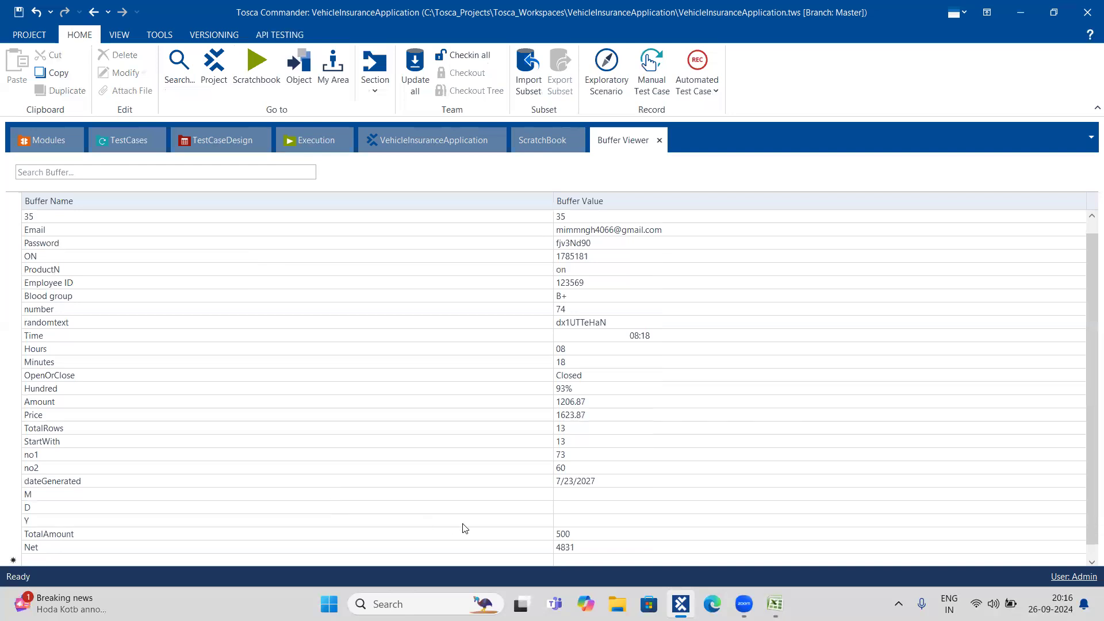
Compare the TotalRows, StartWith and Net buffers with the Loop's buffer expressions and the Premium column in the Tcount workbook.
click(579, 560)
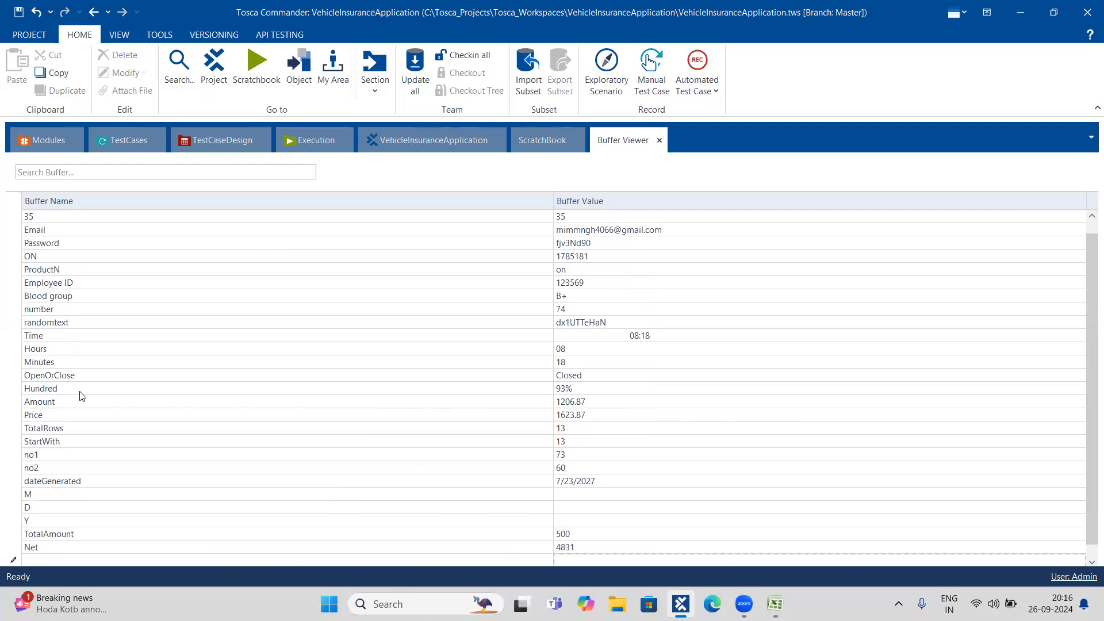
click(68, 433)
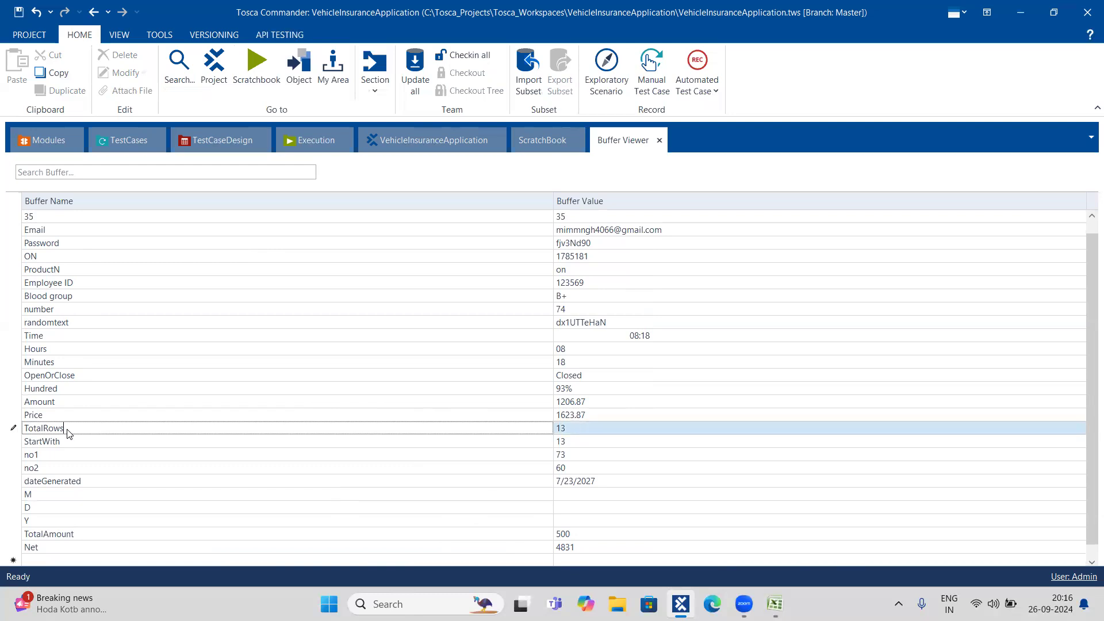
click(79, 444)
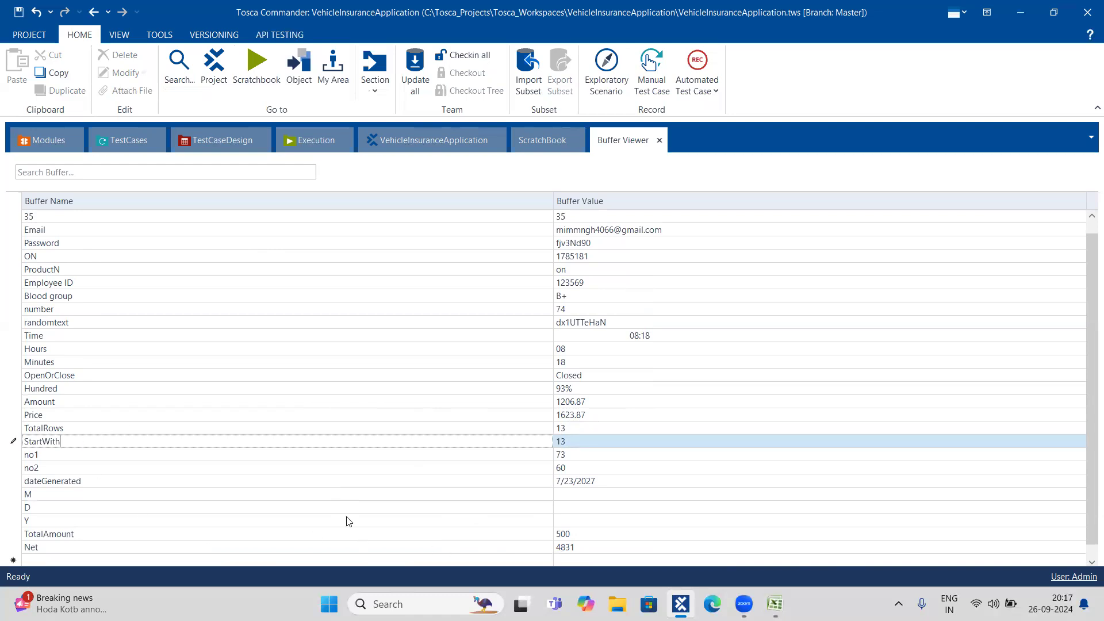
click(129, 143)
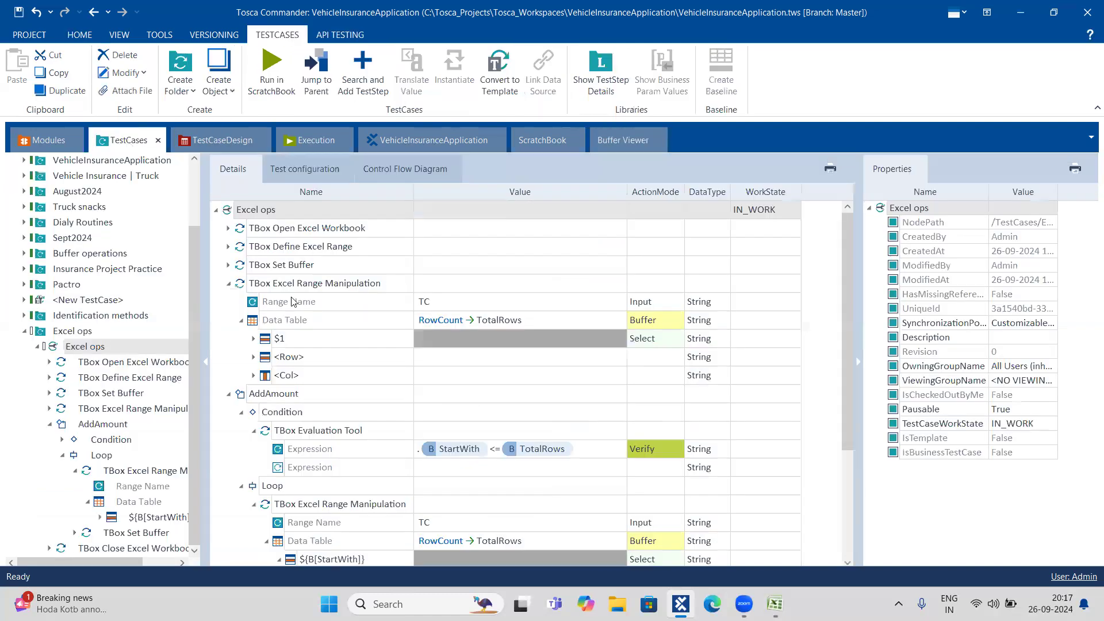
scroll(423, 421, down, 3)
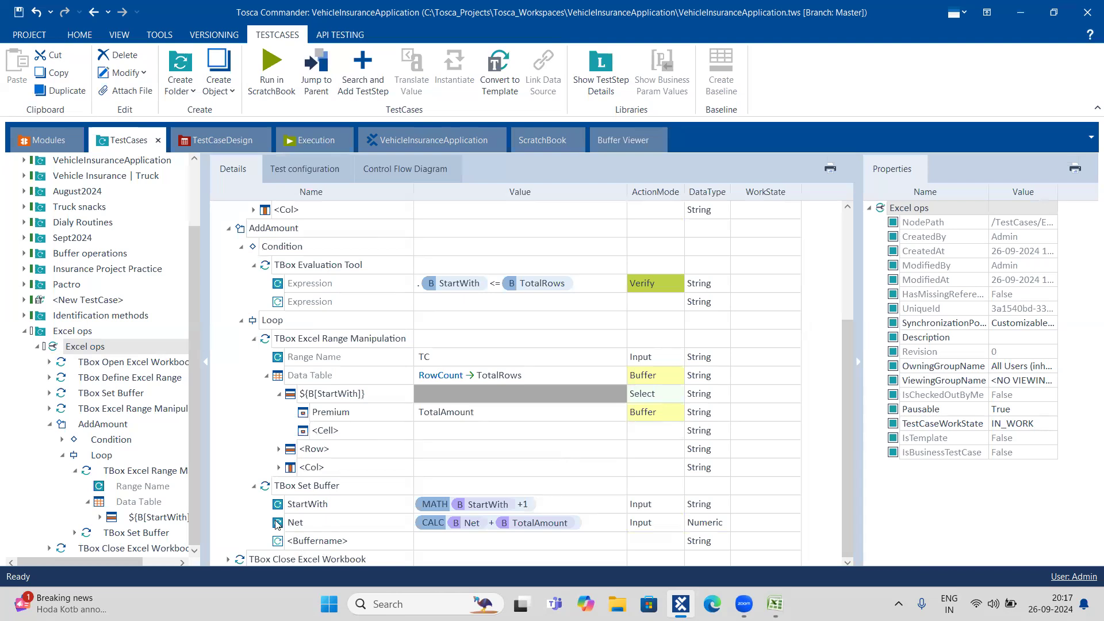
mouse_move(277, 523)
click(775, 604)
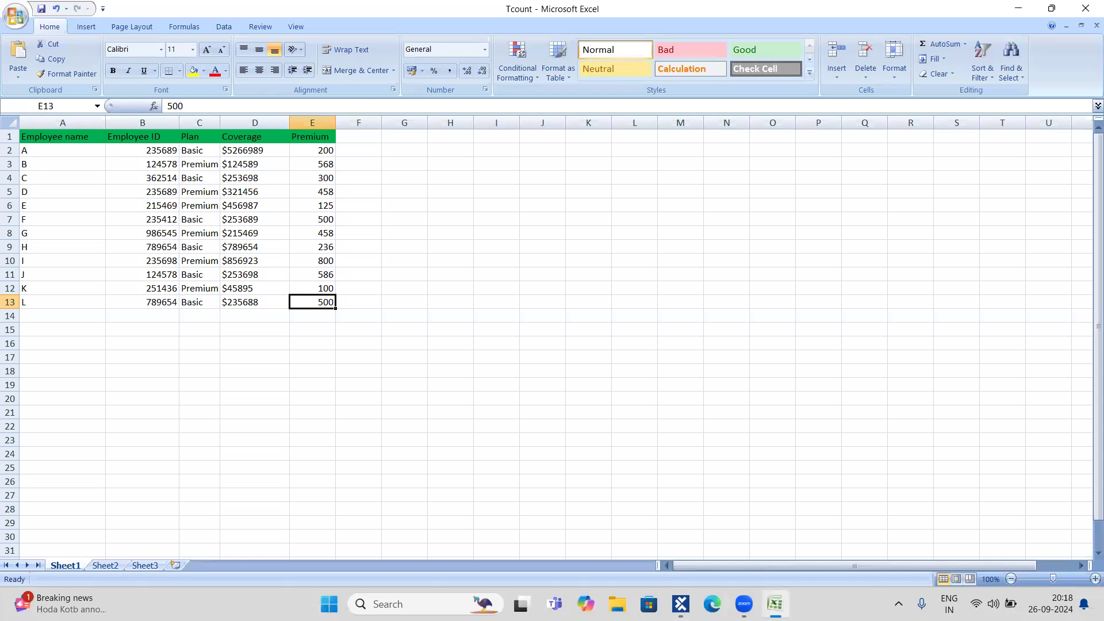
click(680, 603)
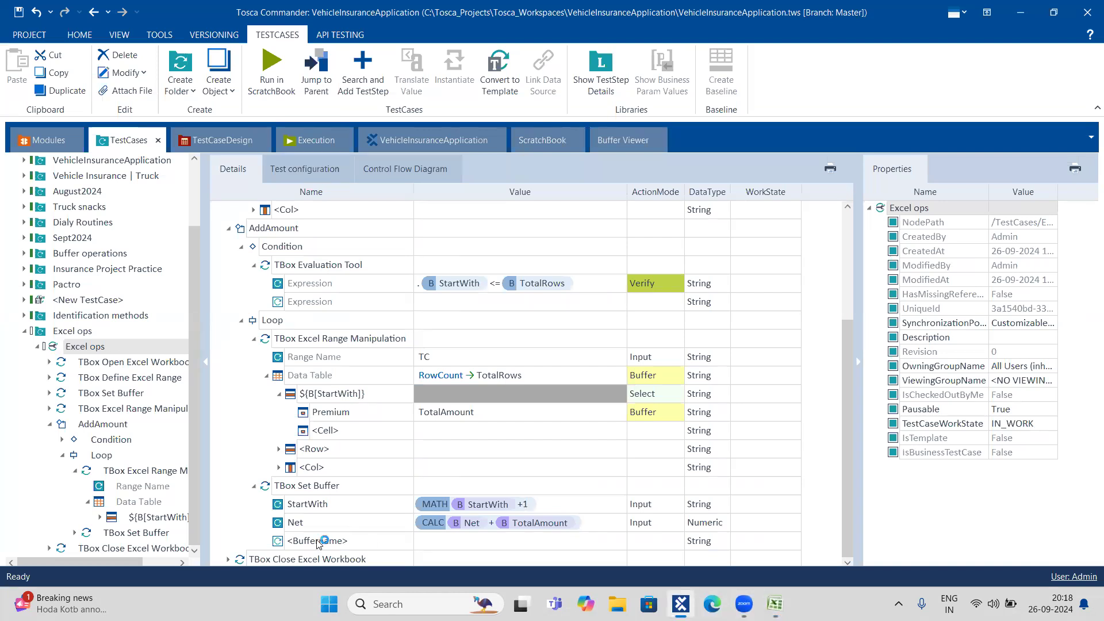
click(302, 525)
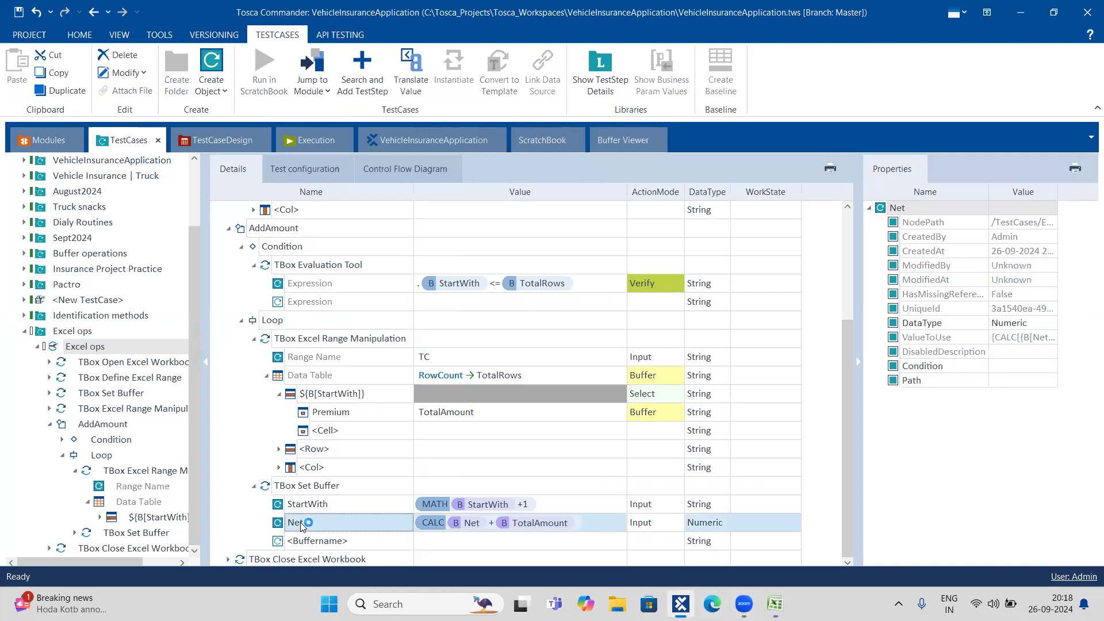
click(616, 144)
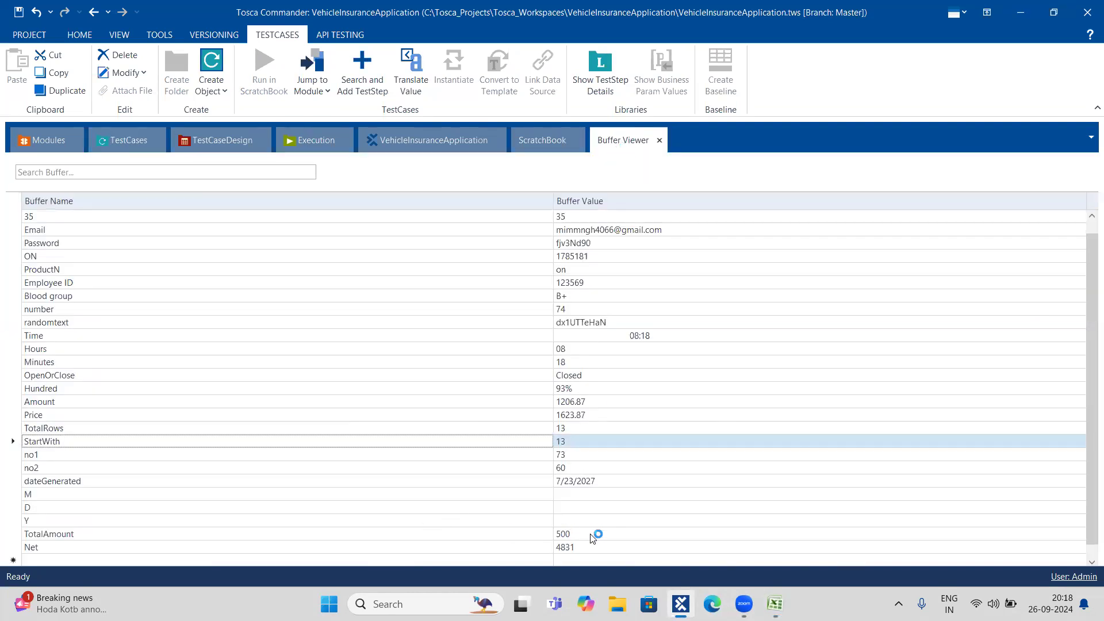
click(585, 549)
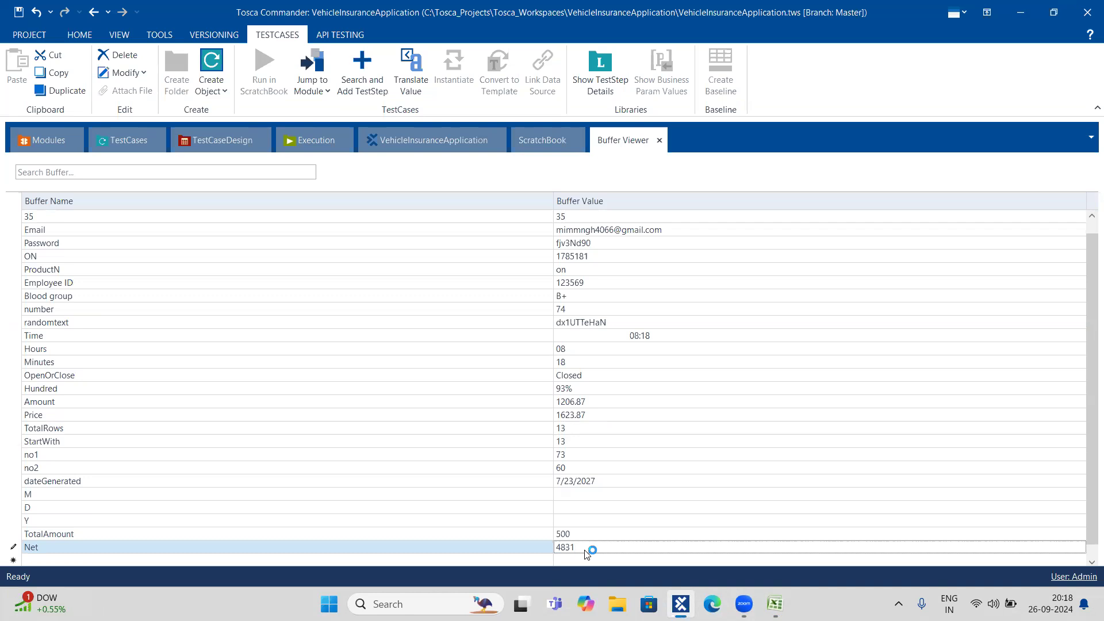
Search Windows for the Calculator app and open it.
click(488, 604)
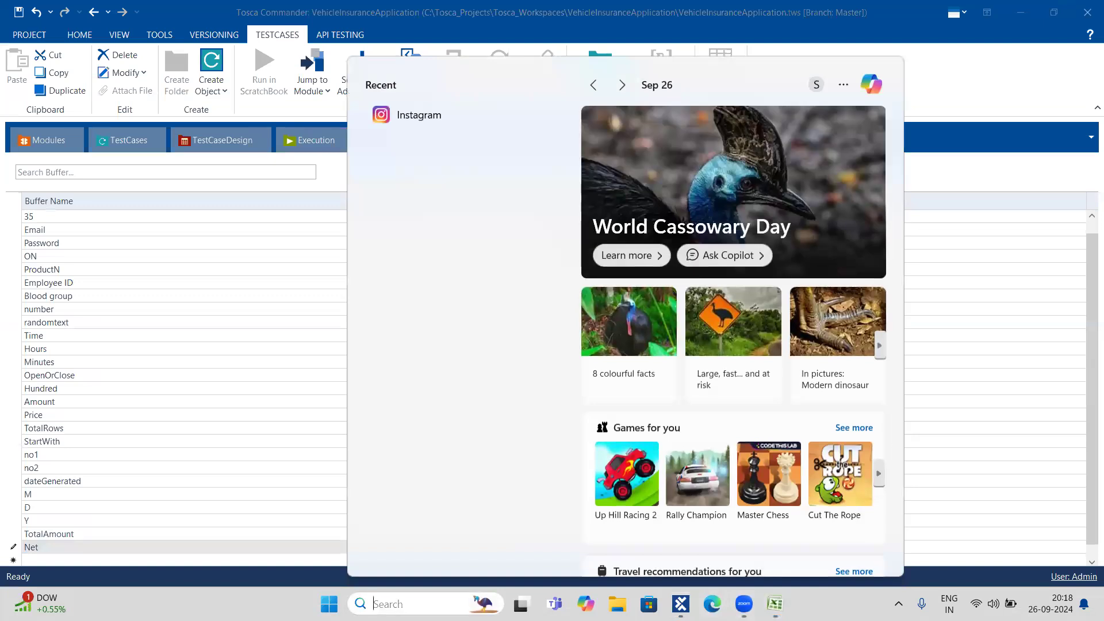
text(cal)
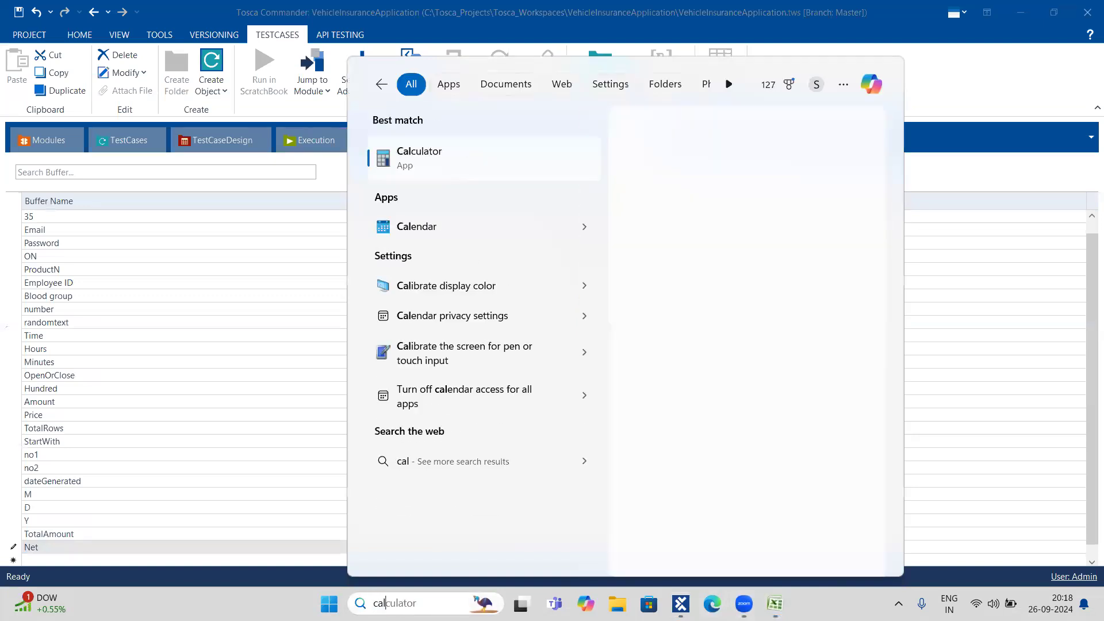
text(cu)
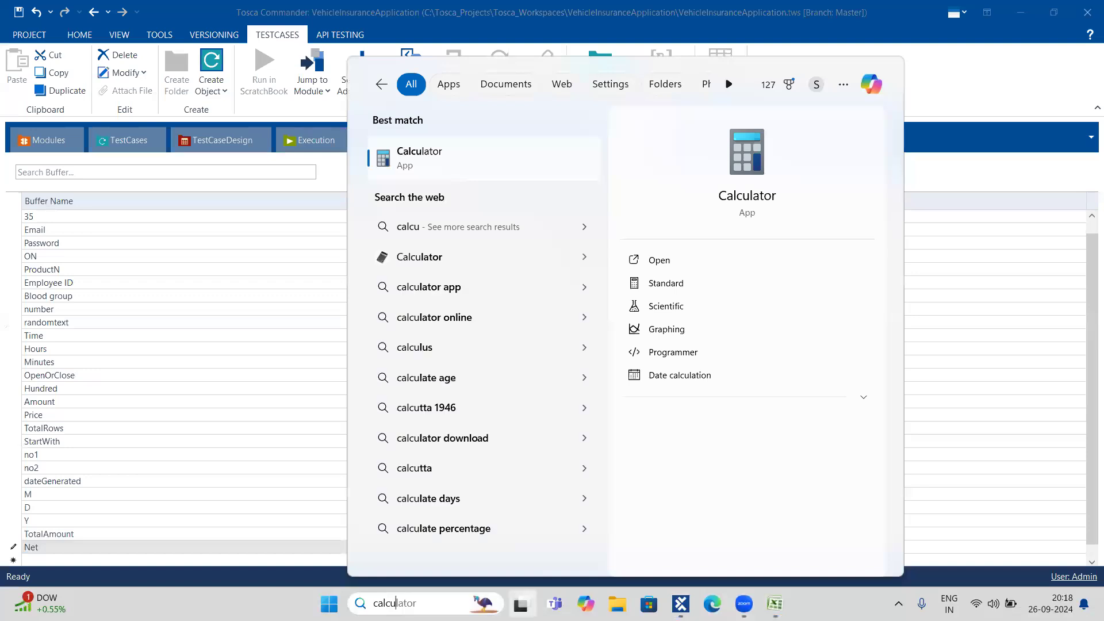
click(660, 262)
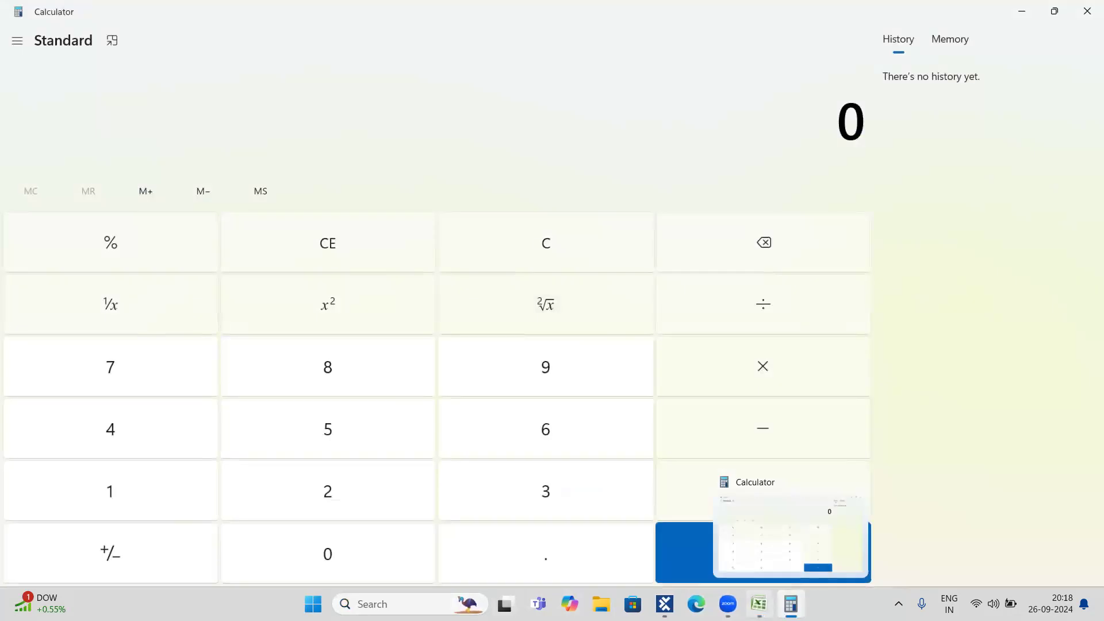
Check the Premium column in Excel and add its first three values, 200 + 568 + 300, in Calculator.
click(759, 604)
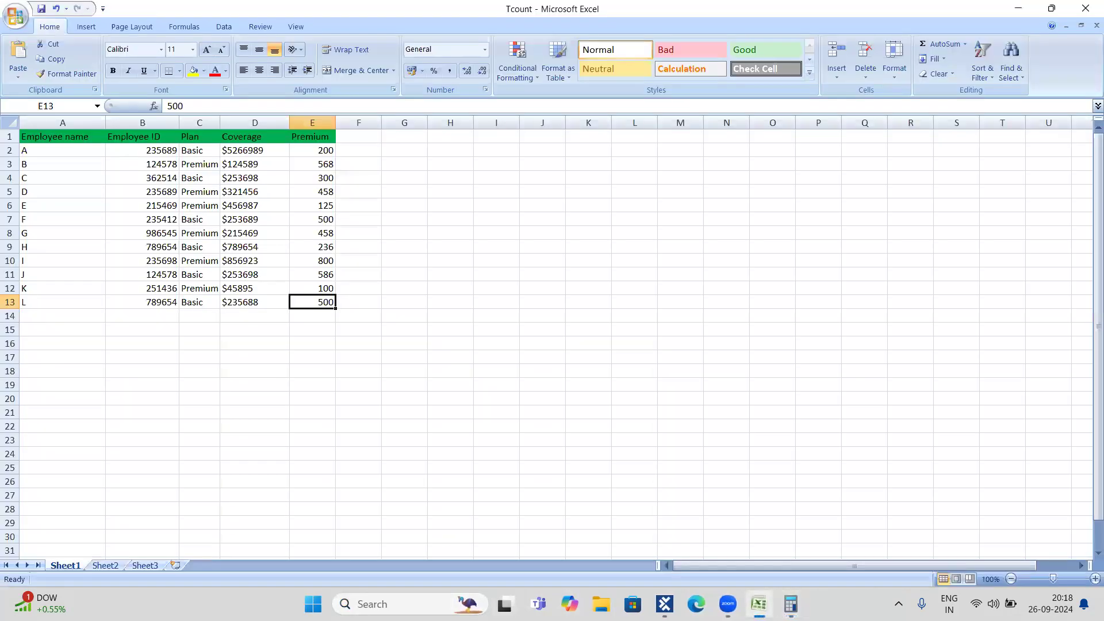
click(791, 603)
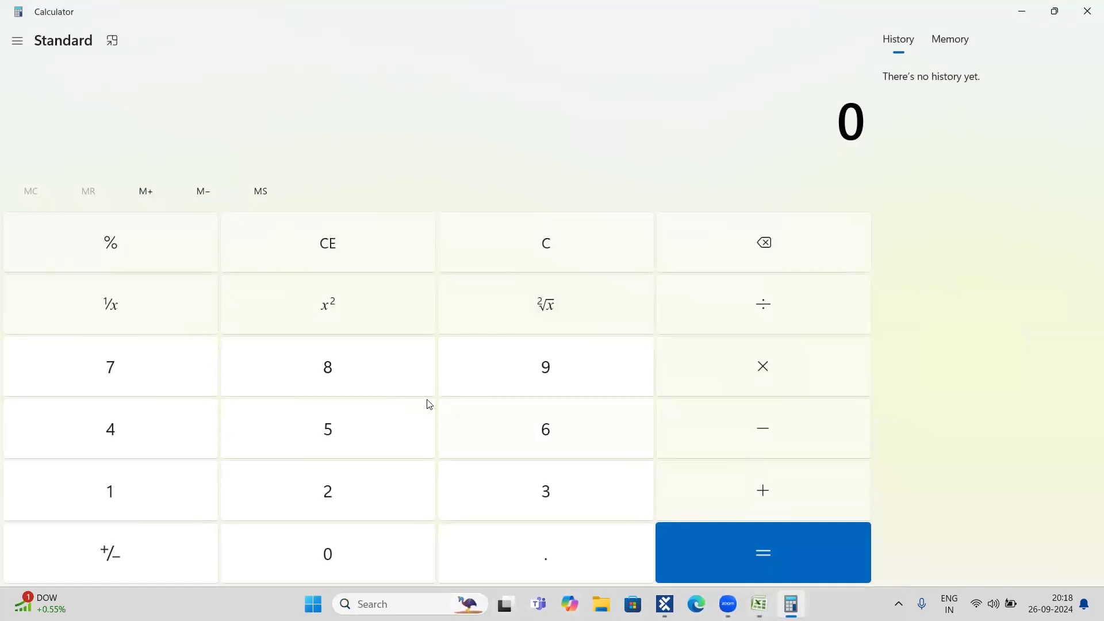
click(346, 492)
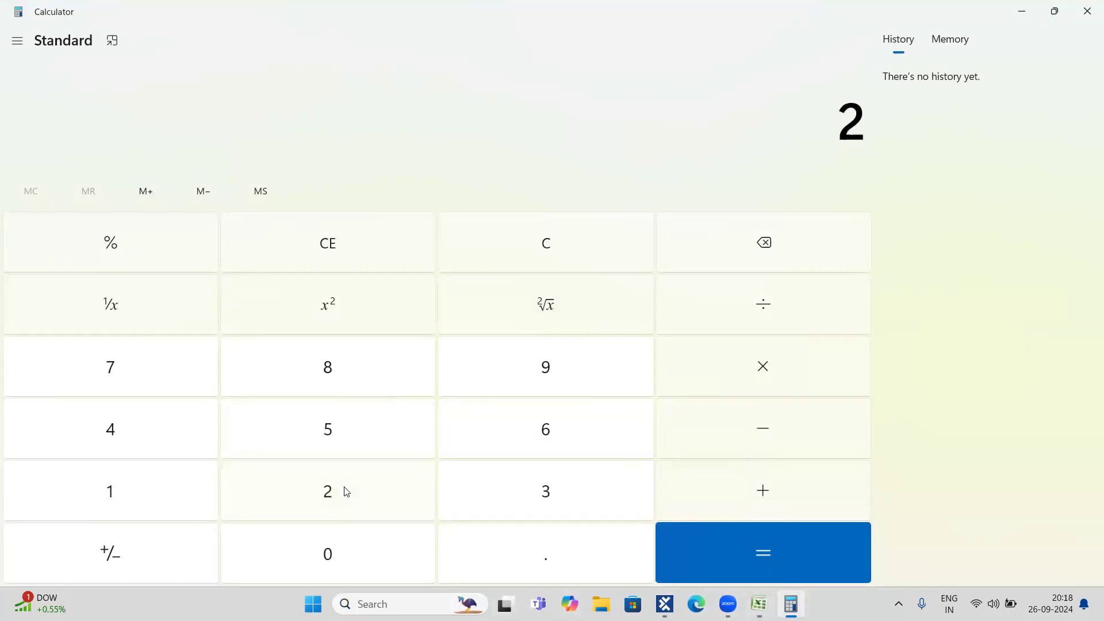
click(339, 549)
click(339, 549)
click(745, 489)
click(407, 428)
click(543, 425)
click(305, 365)
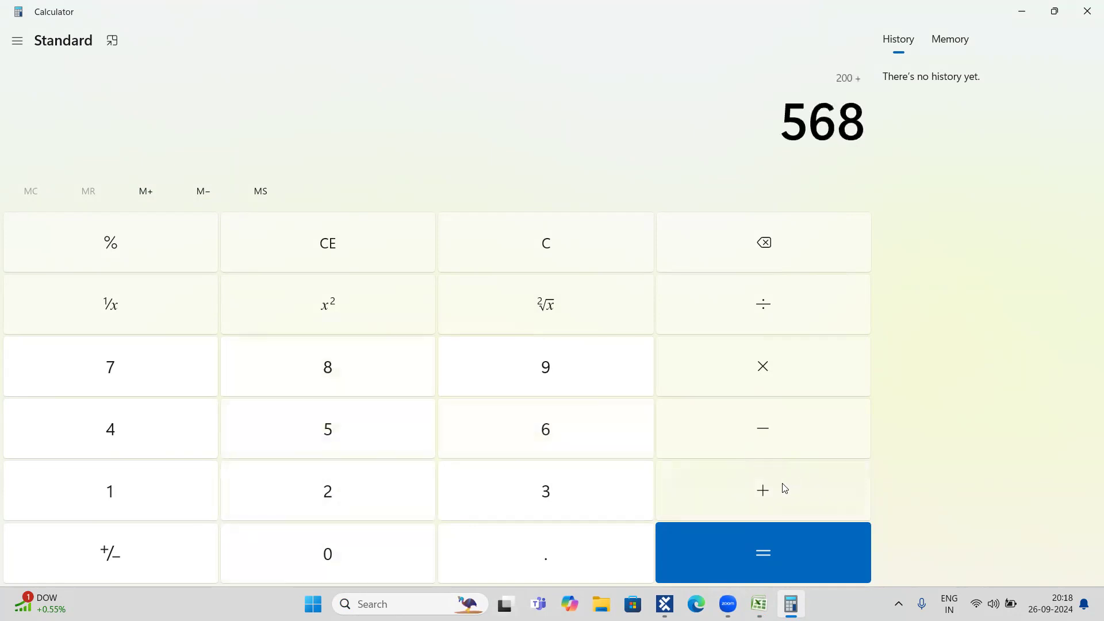
click(785, 488)
click(527, 498)
click(355, 556)
click(356, 556)
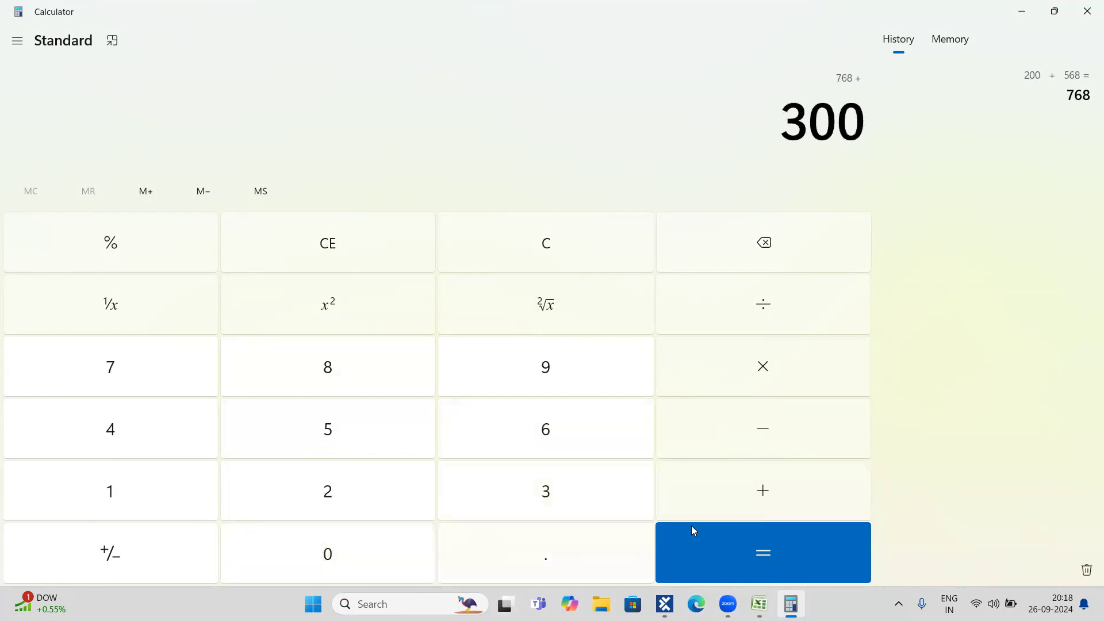
click(728, 500)
Look up employee D's Premium in the Tcount workbook and add 458 to the running sum in Calculator.
key(alt+Tab)
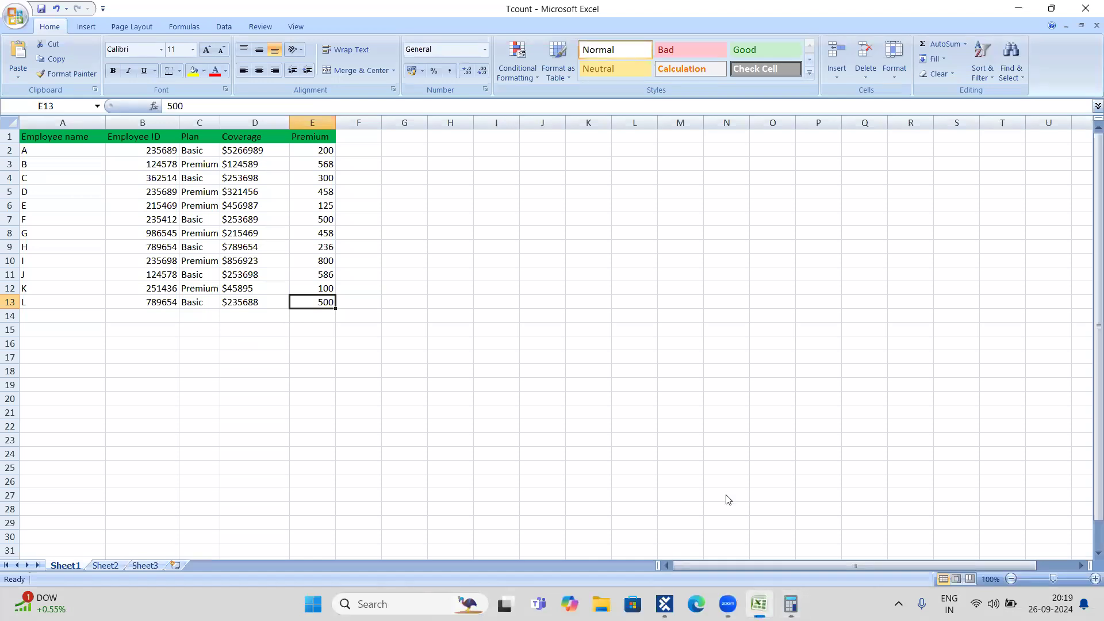
key(alt+Tab)
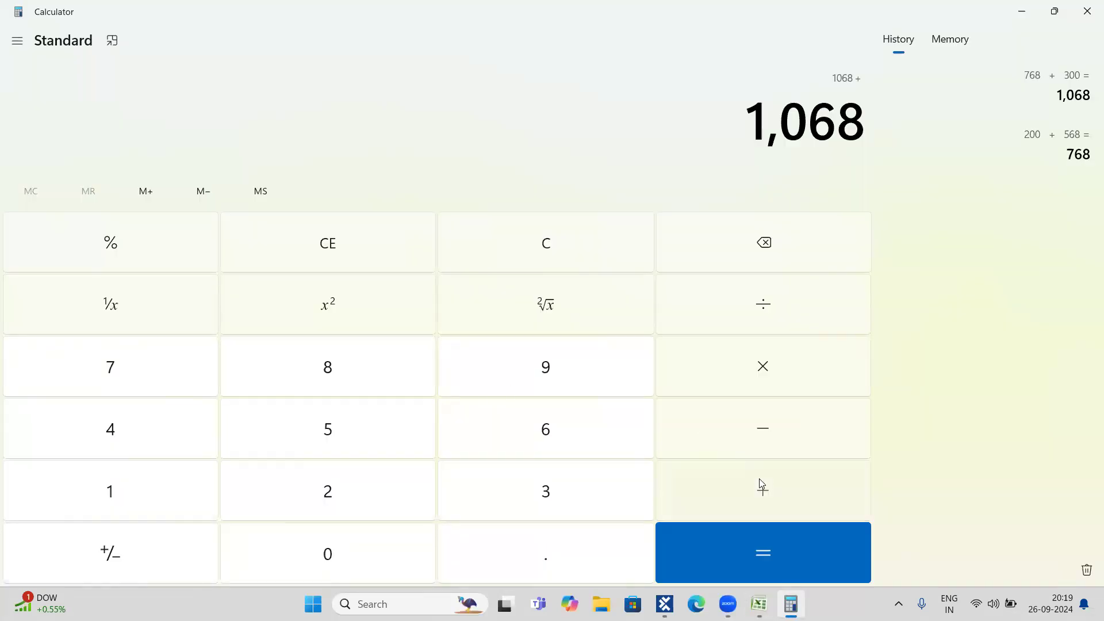
click(132, 444)
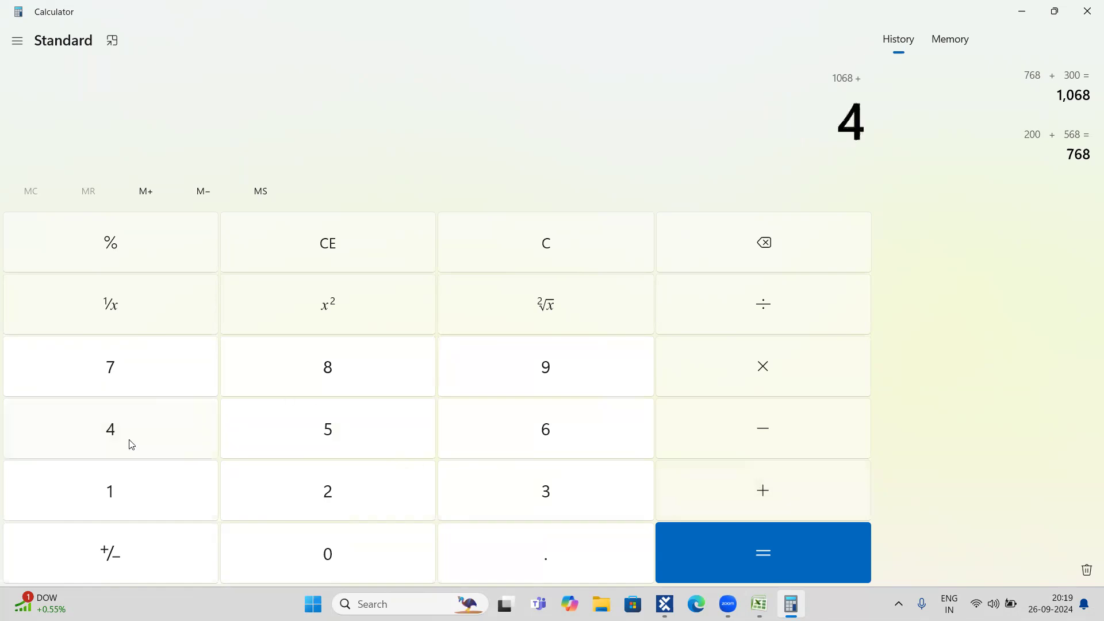
click(320, 441)
click(348, 388)
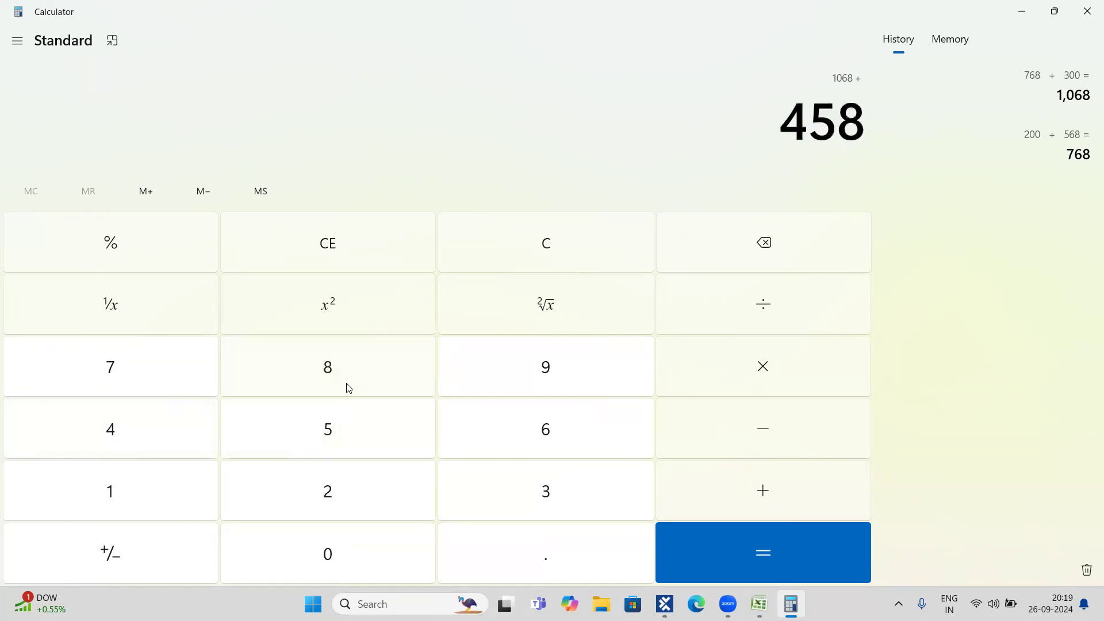
click(757, 488)
Look up the Premiums of employees E and F in Excel and add 125 and 500 to Calculator's running sum.
key(alt+Tab)
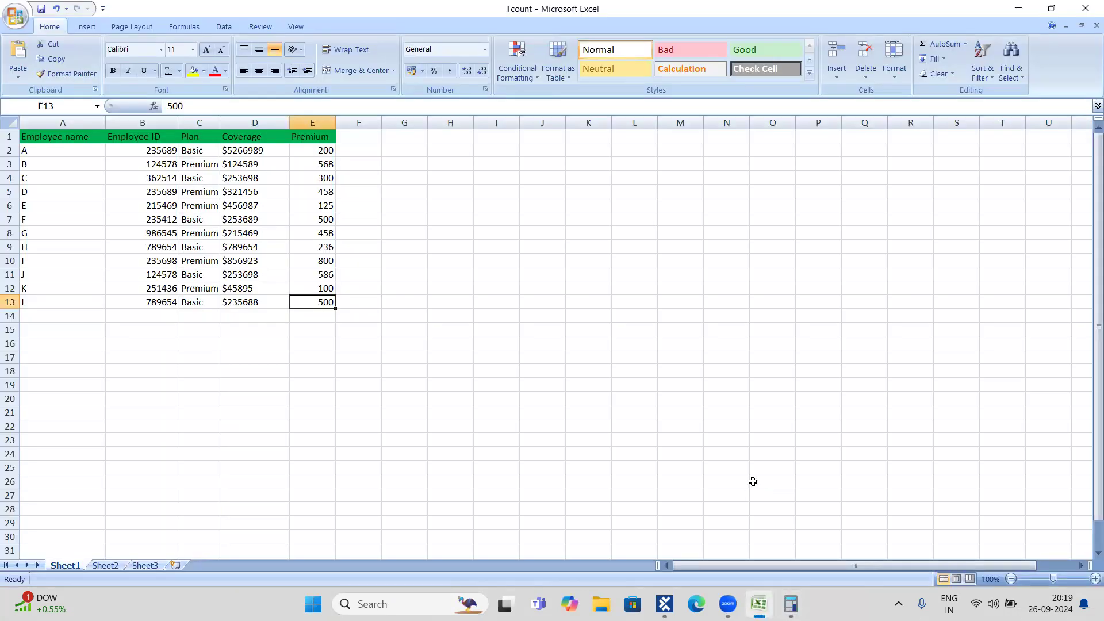
key(alt+Tab)
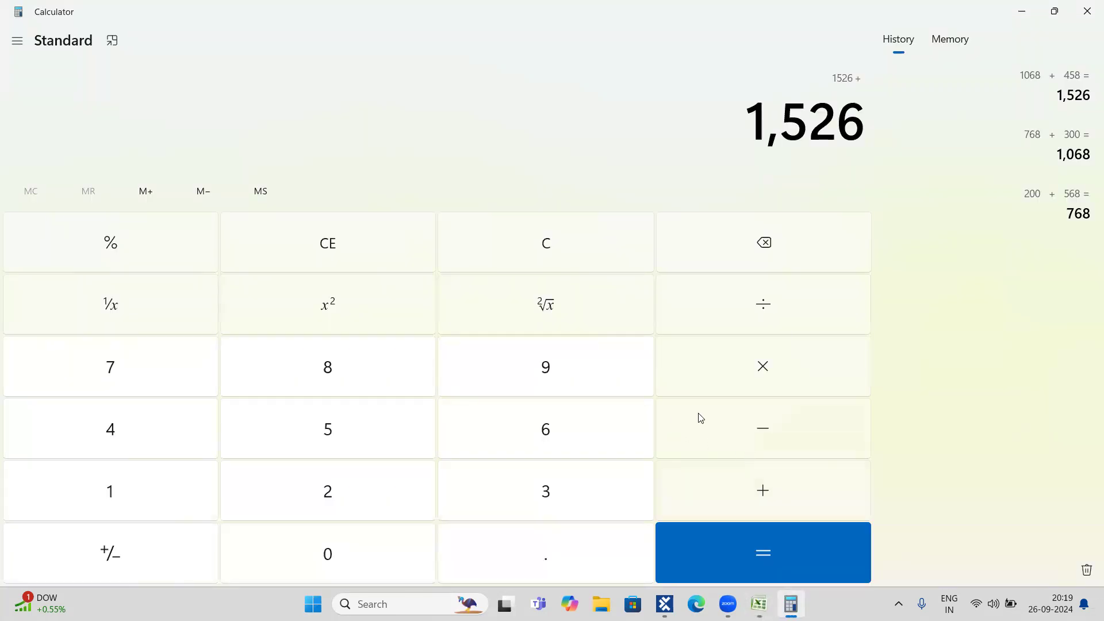
click(114, 488)
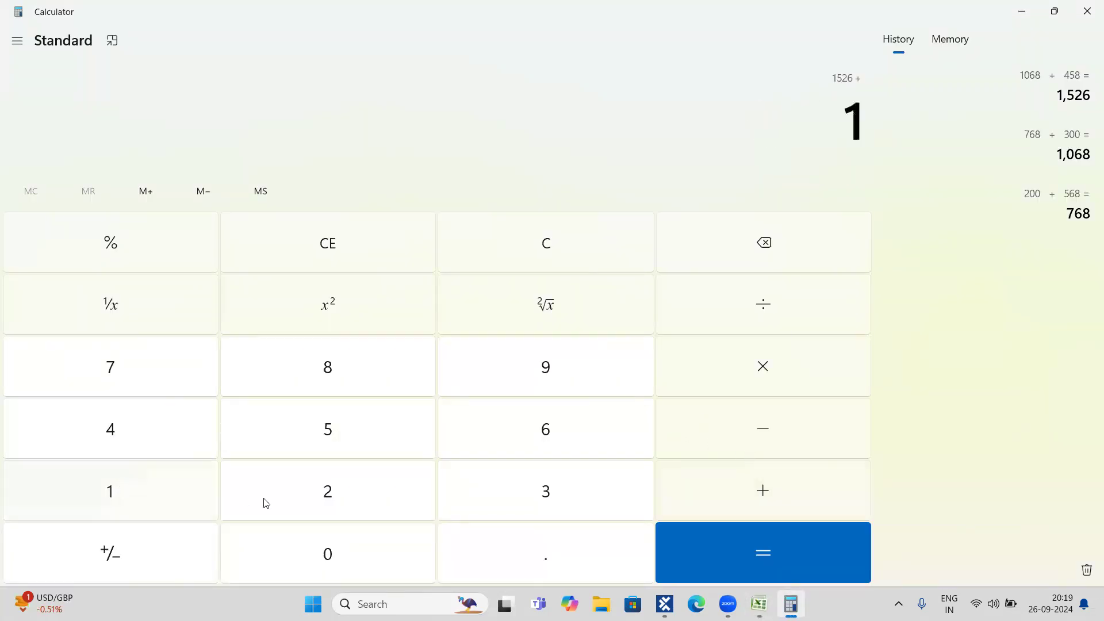
click(315, 504)
click(342, 446)
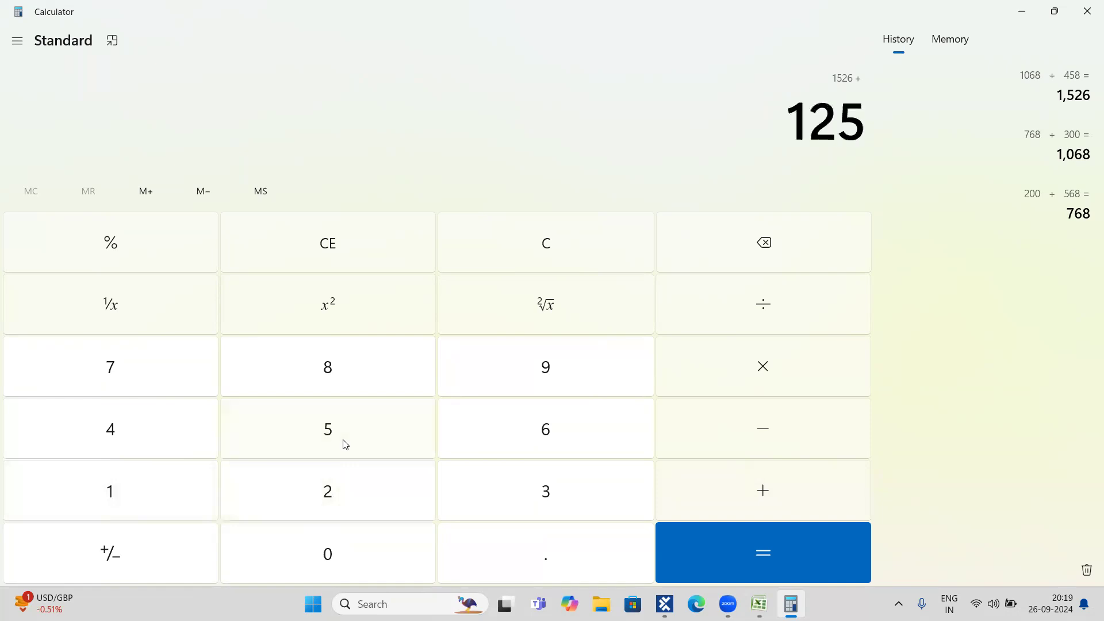
click(755, 491)
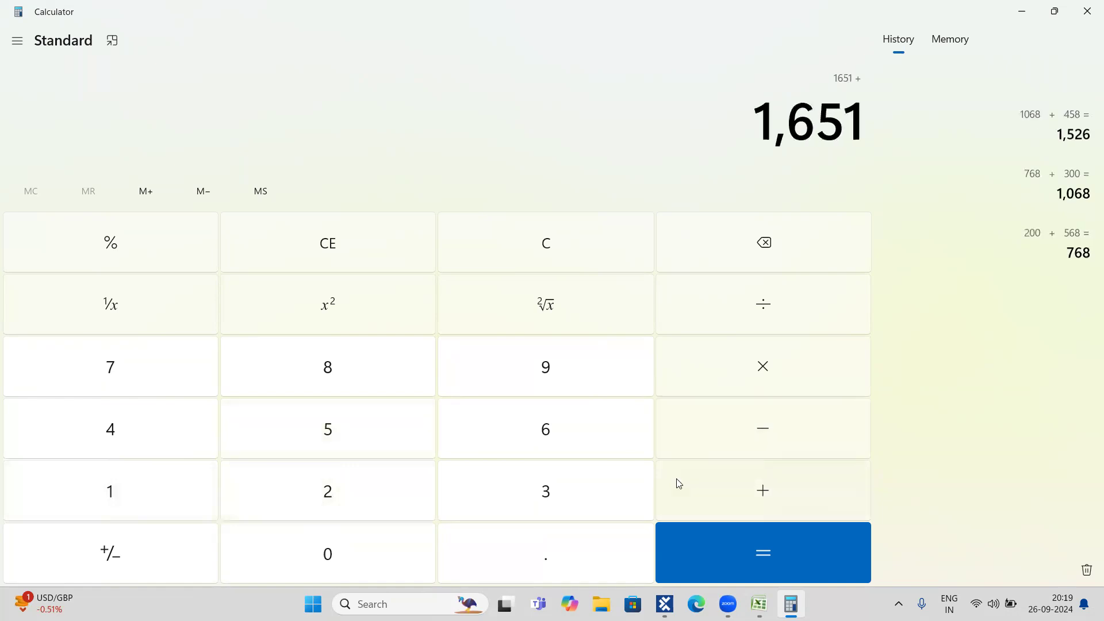
click(345, 432)
click(343, 555)
click(343, 554)
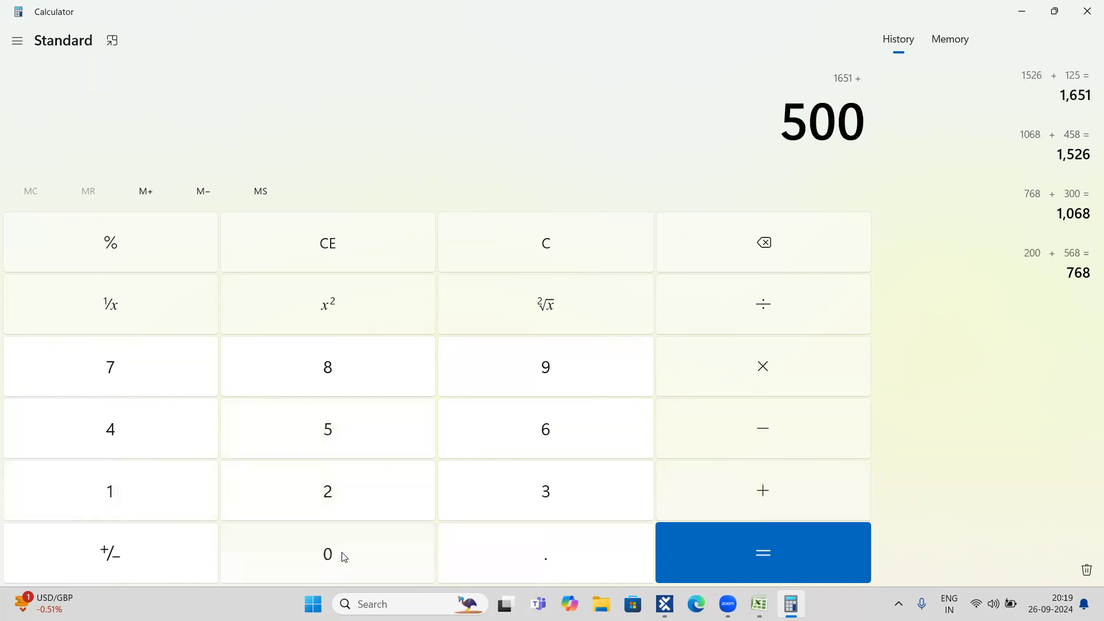
click(764, 496)
Look up employee G's Premium in the Tcount workbook and add 458 to the running sum in Calculator.
key(alt+Tab)
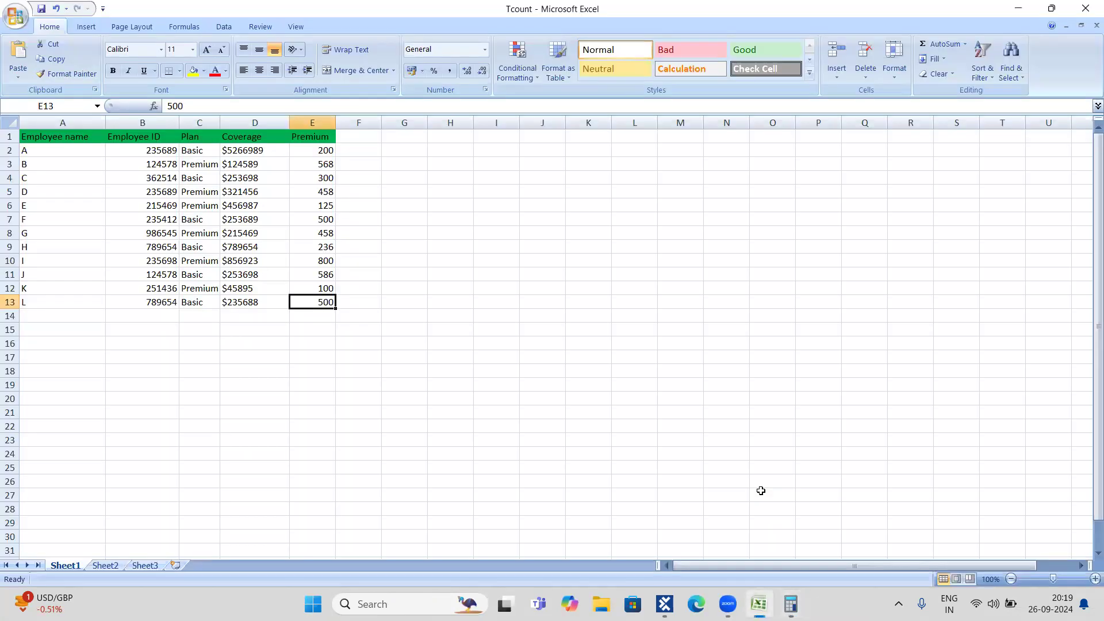
key(alt+Tab)
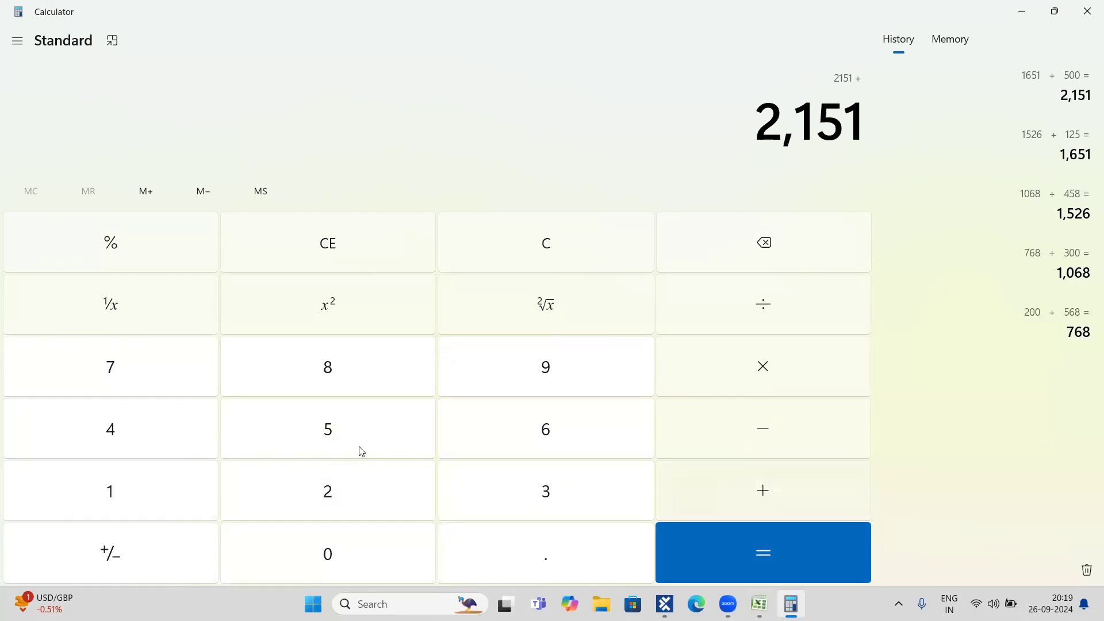
click(155, 439)
click(327, 430)
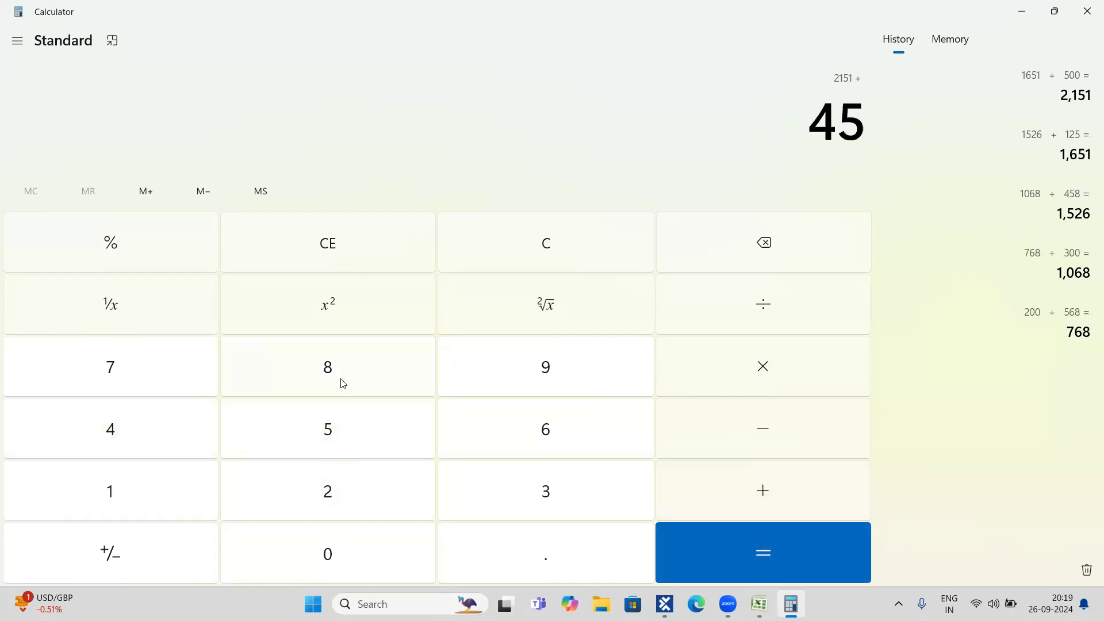
click(332, 373)
click(734, 490)
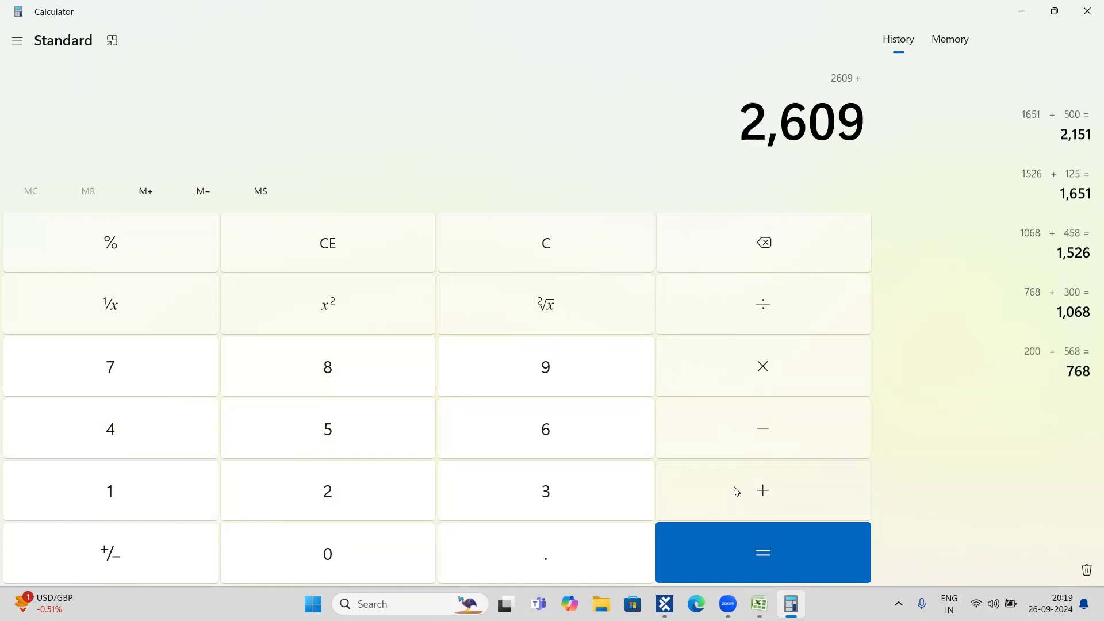
Look up the Premiums of employees H and I in the Tcount workbook and add 236 and 800 to Calculator's running sum.
key(alt+Tab)
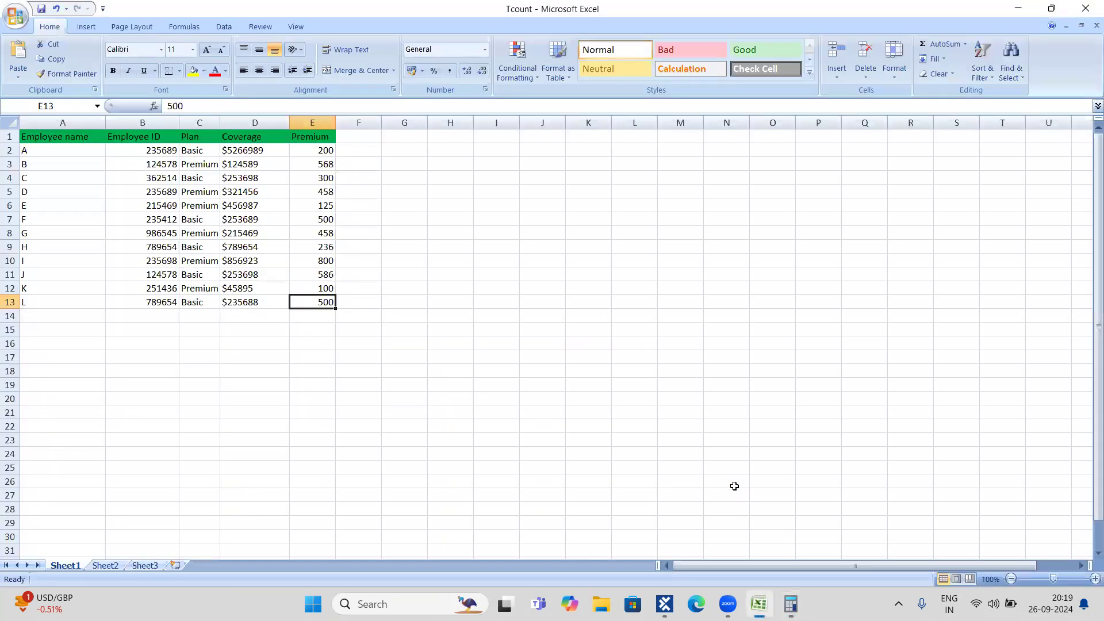
key(alt+Tab)
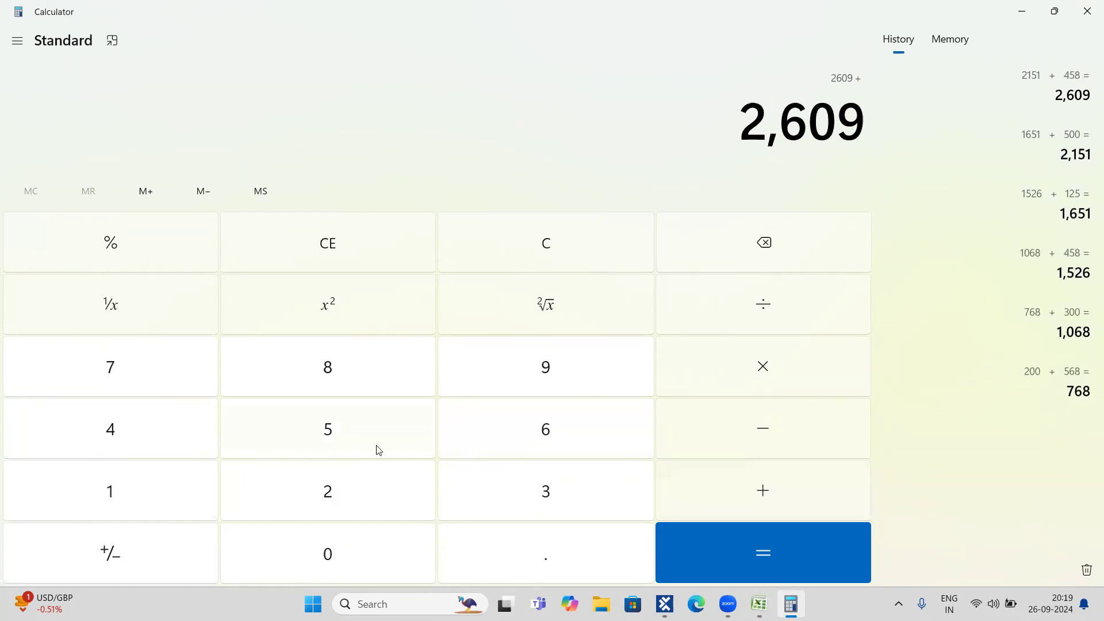
click(346, 497)
click(515, 505)
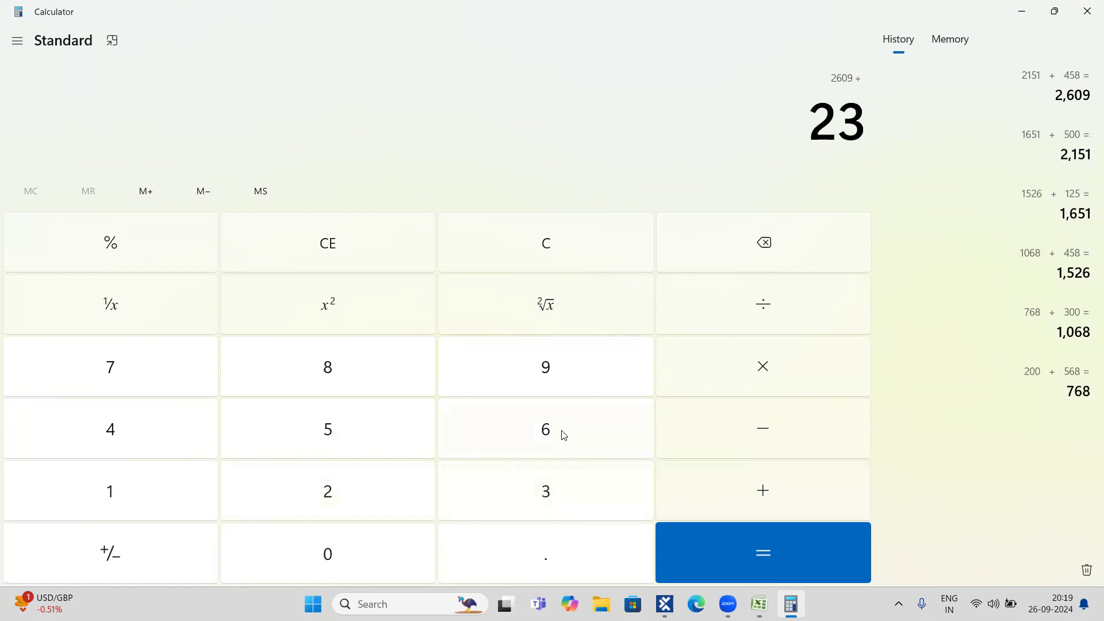
click(561, 434)
click(734, 494)
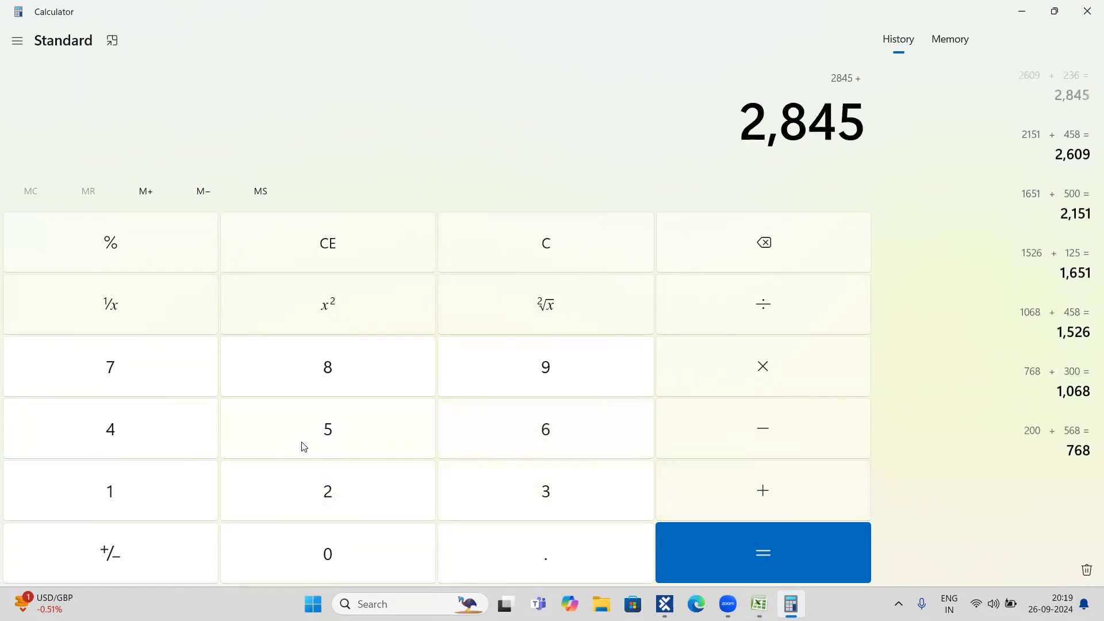
click(346, 382)
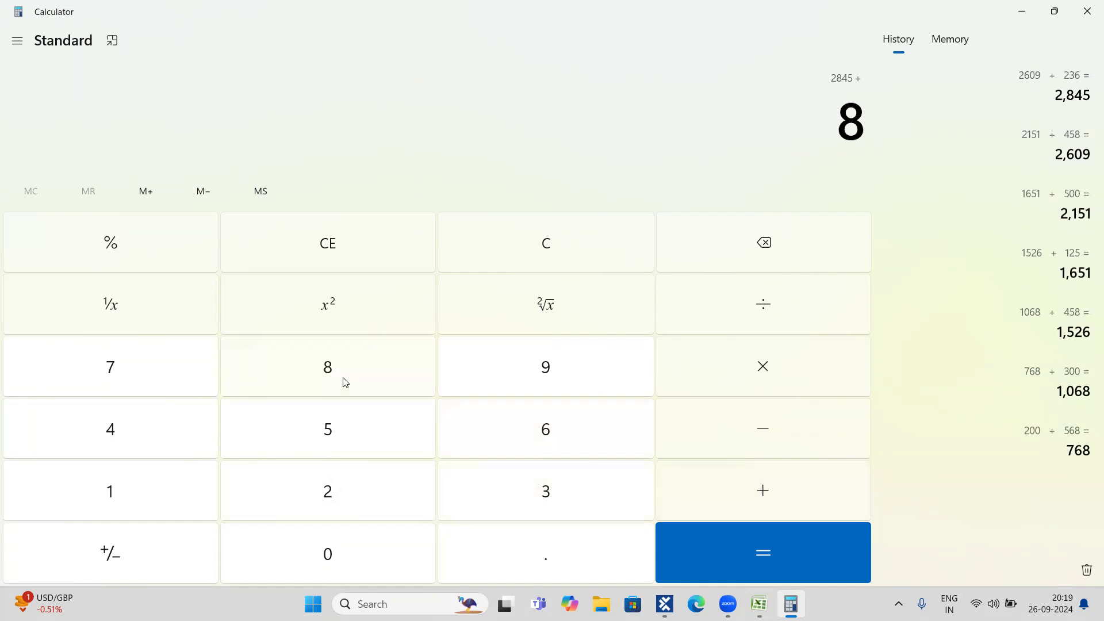
double_click(343, 561)
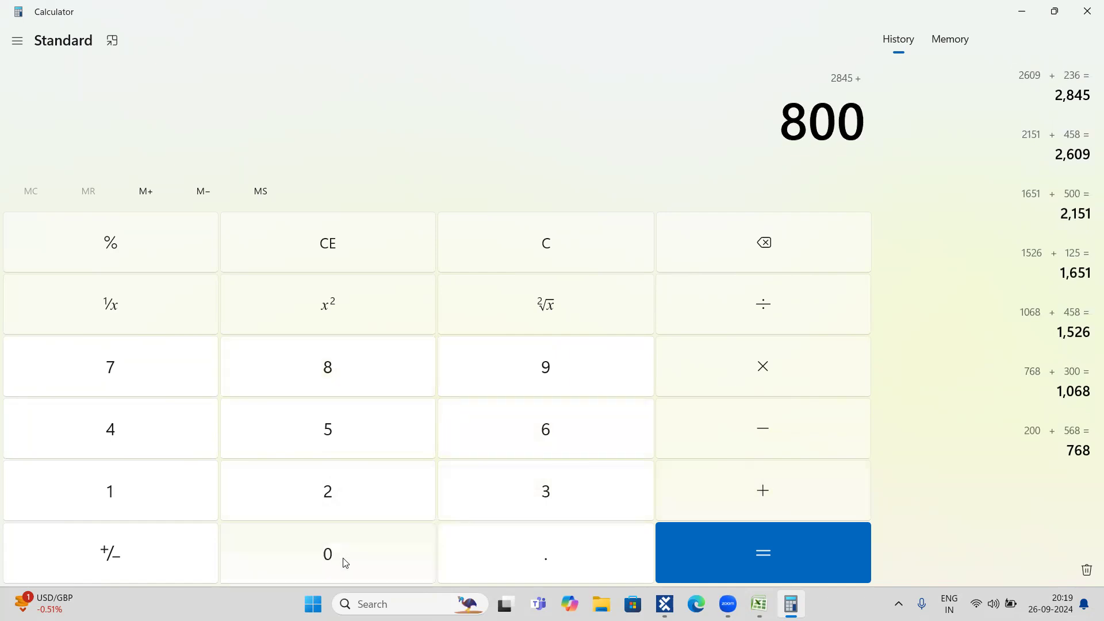
click(759, 492)
Look up employee J's Premium in the Tcount workbook and add 600 to the running sum in Calculator.
key(alt+Tab)
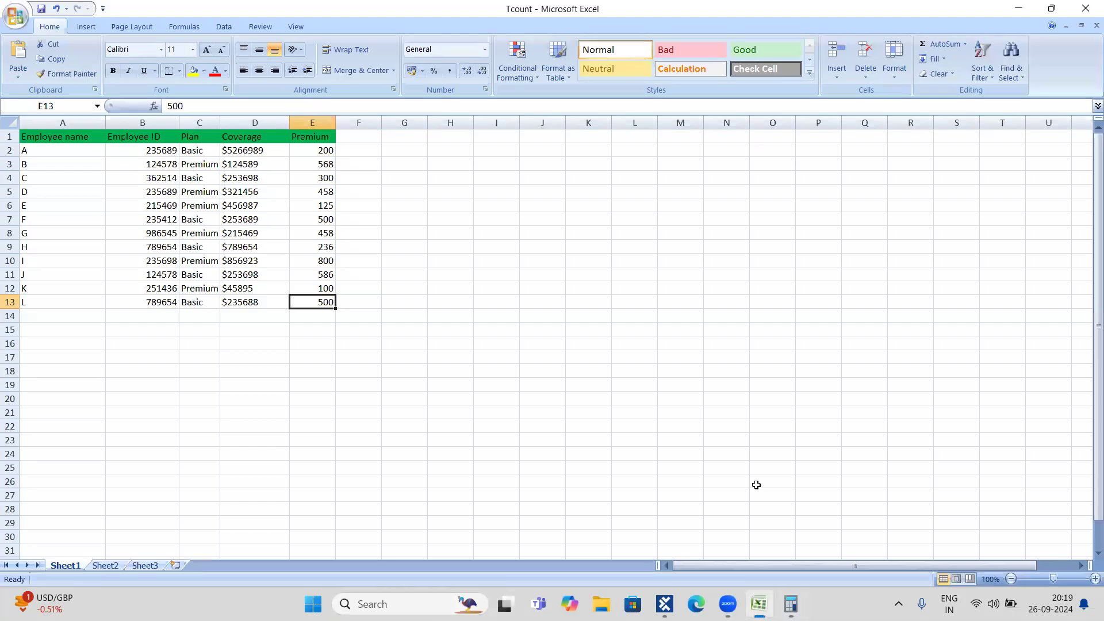
key(alt+Tab)
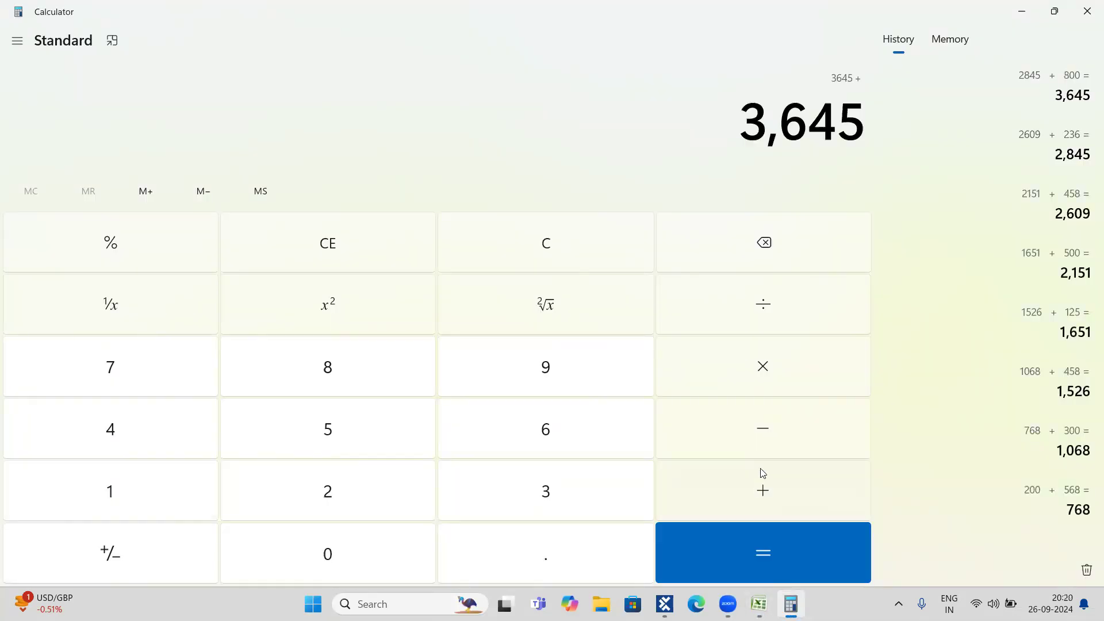
click(561, 439)
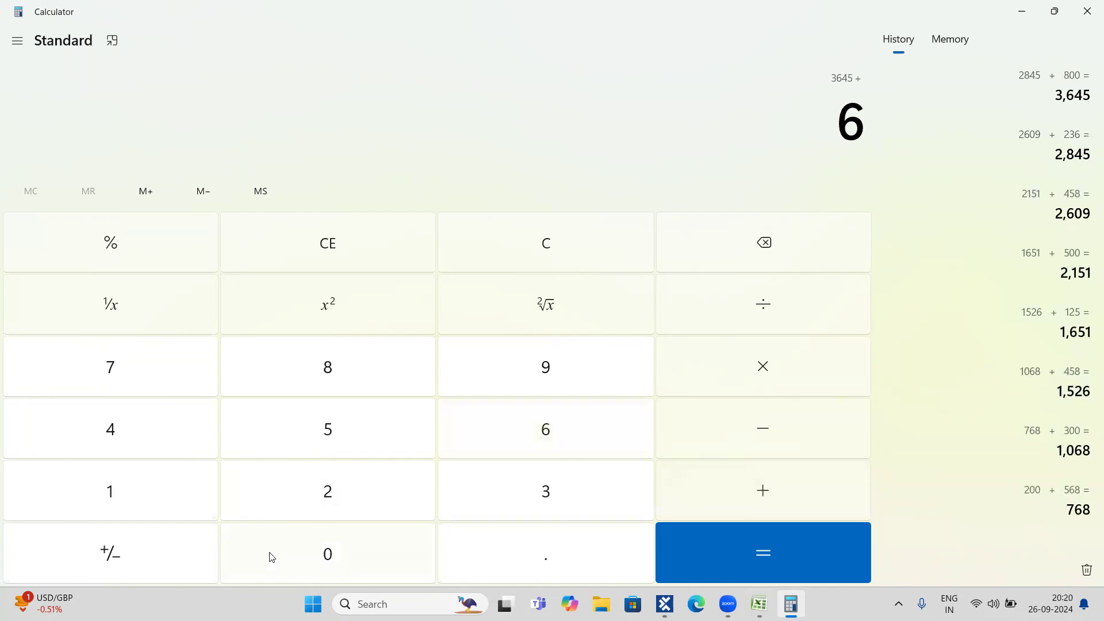
click(337, 564)
click(334, 557)
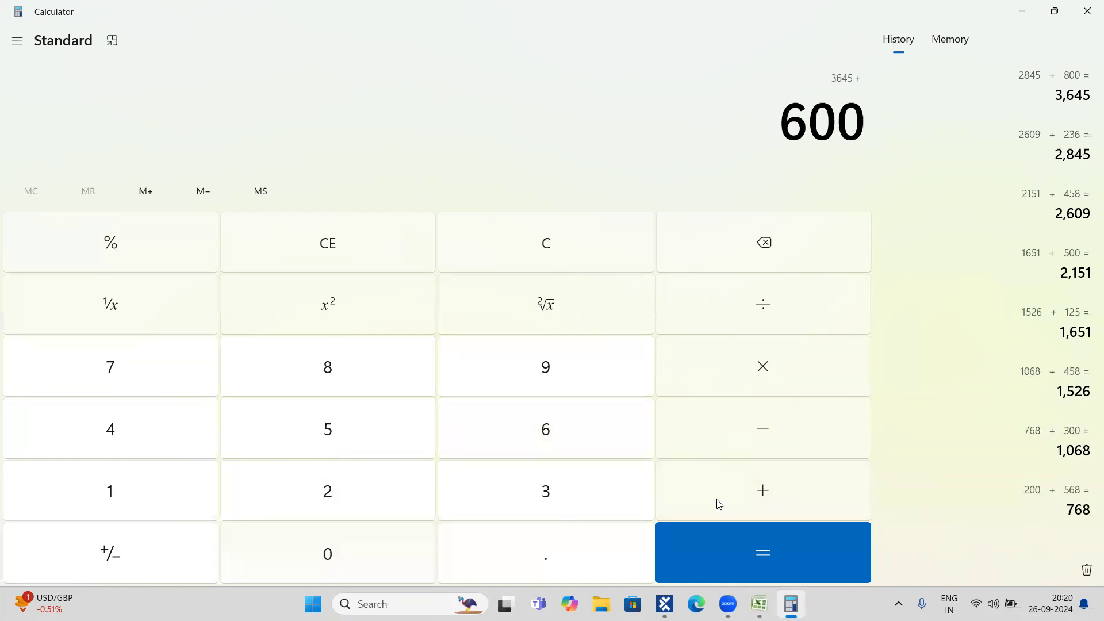
click(758, 495)
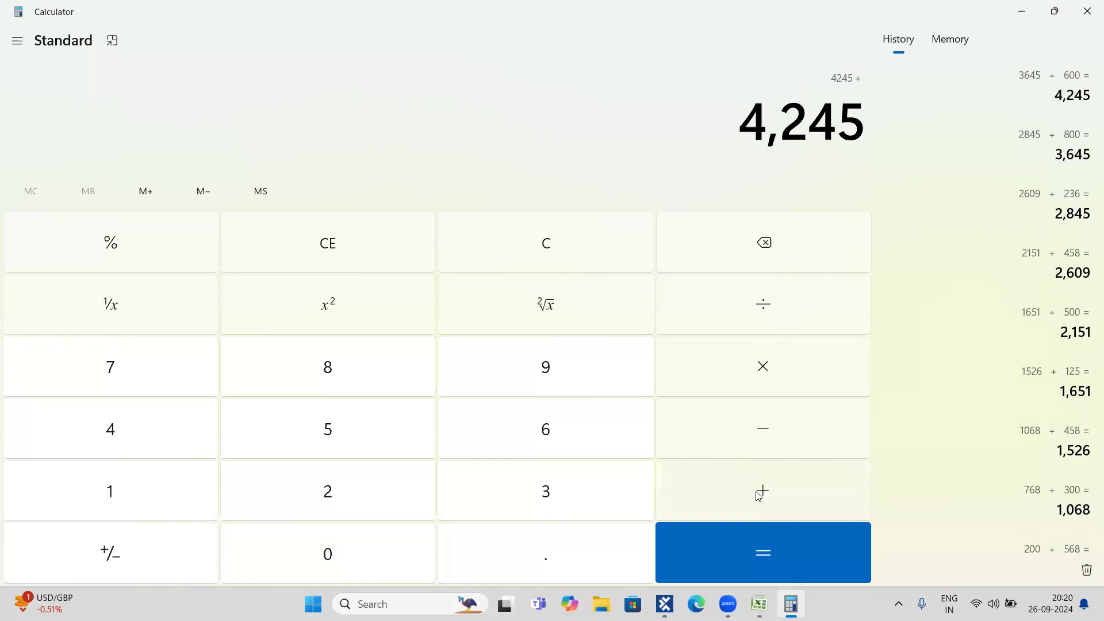
Close Calculator and check the Net buffer's value in Tosca Commander's Buffer Viewer.
click(1087, 11)
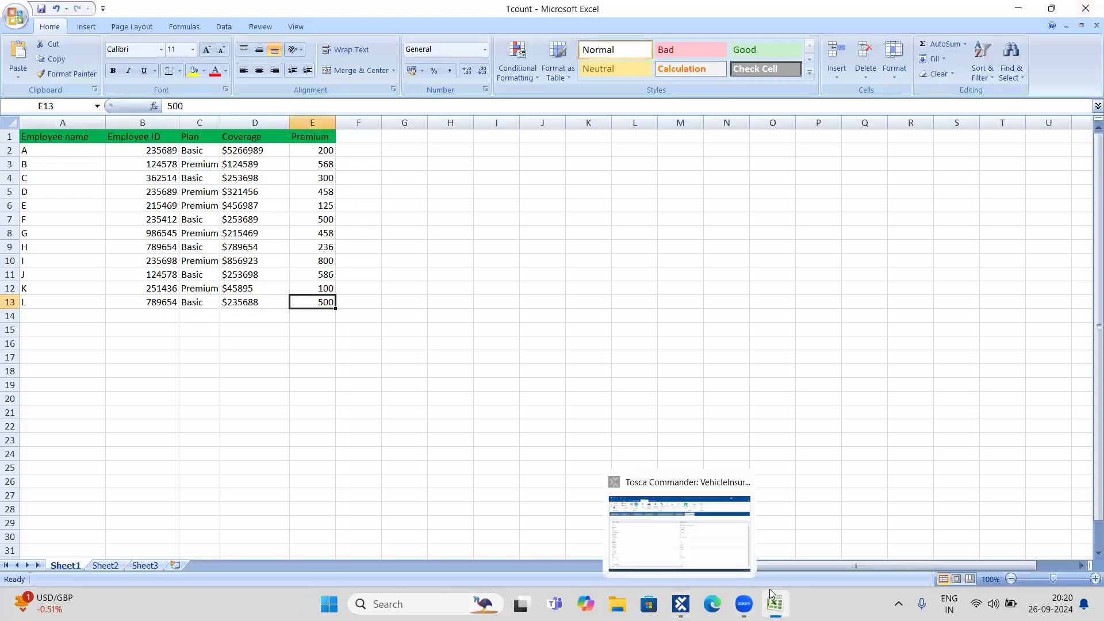
mouse_move(744, 604)
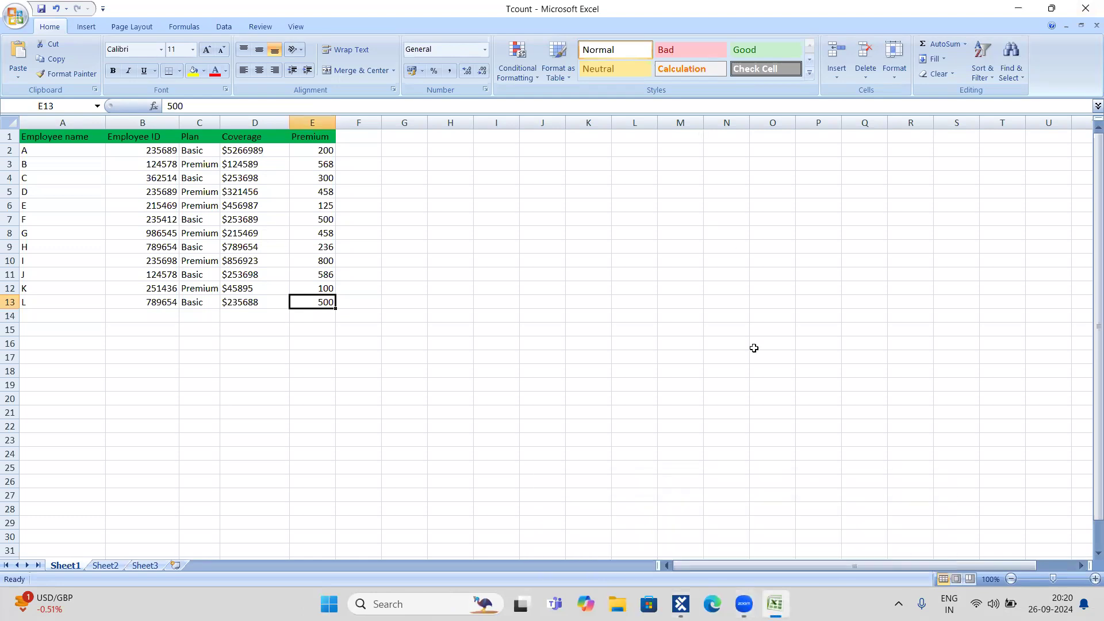
click(680, 604)
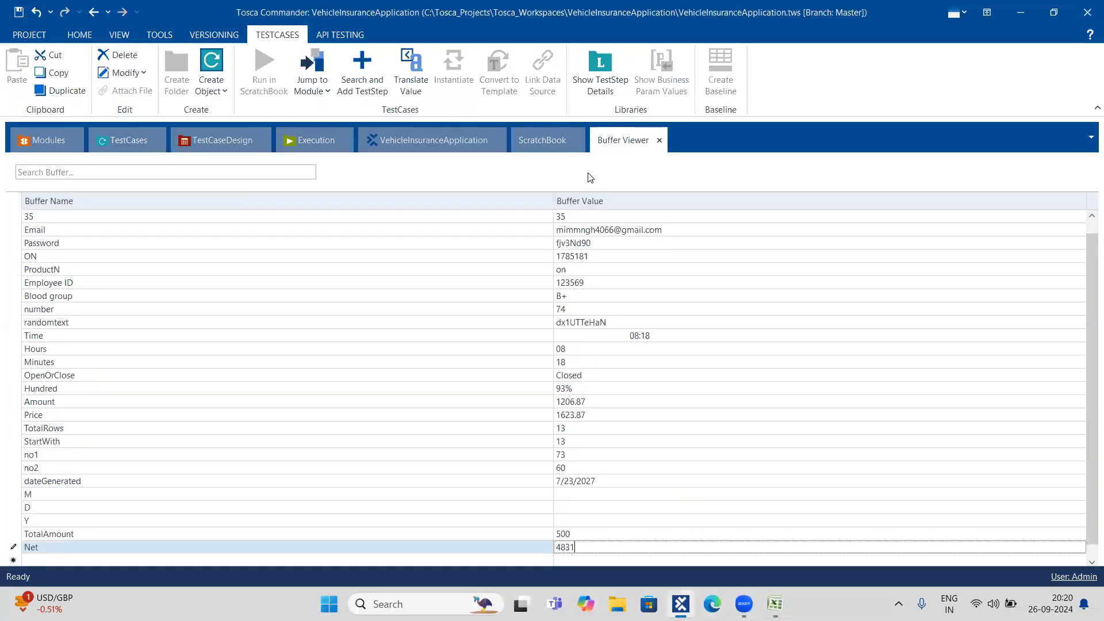
Return to the Tcount workbook in Excel, set employee K's Premium in cell E12 to 169, and close the workbook.
click(683, 600)
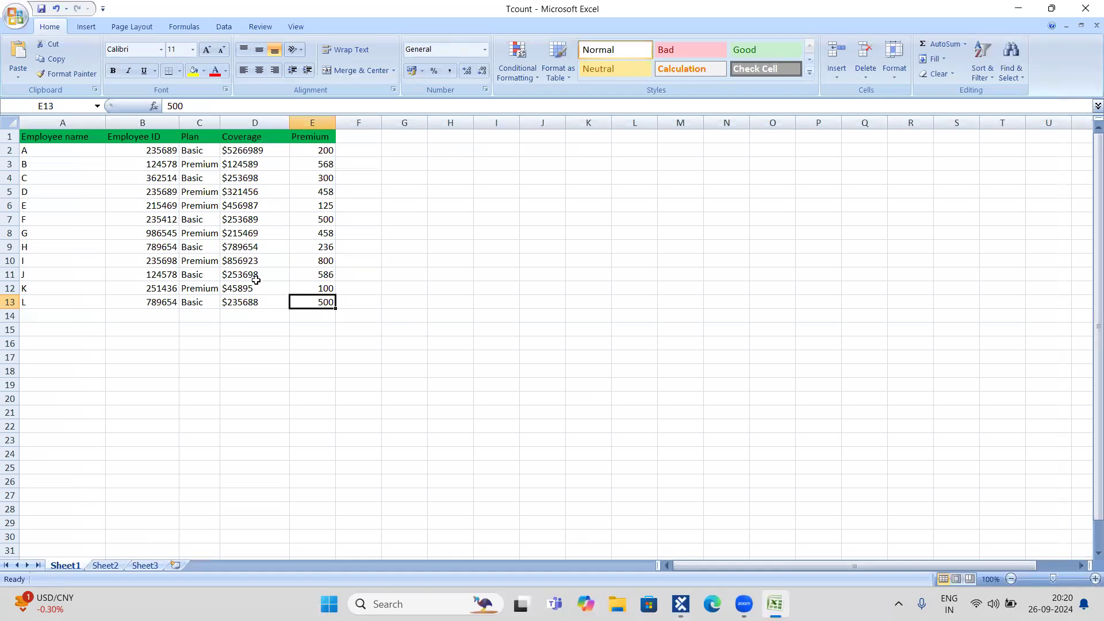
click(329, 290)
double_click(329, 289)
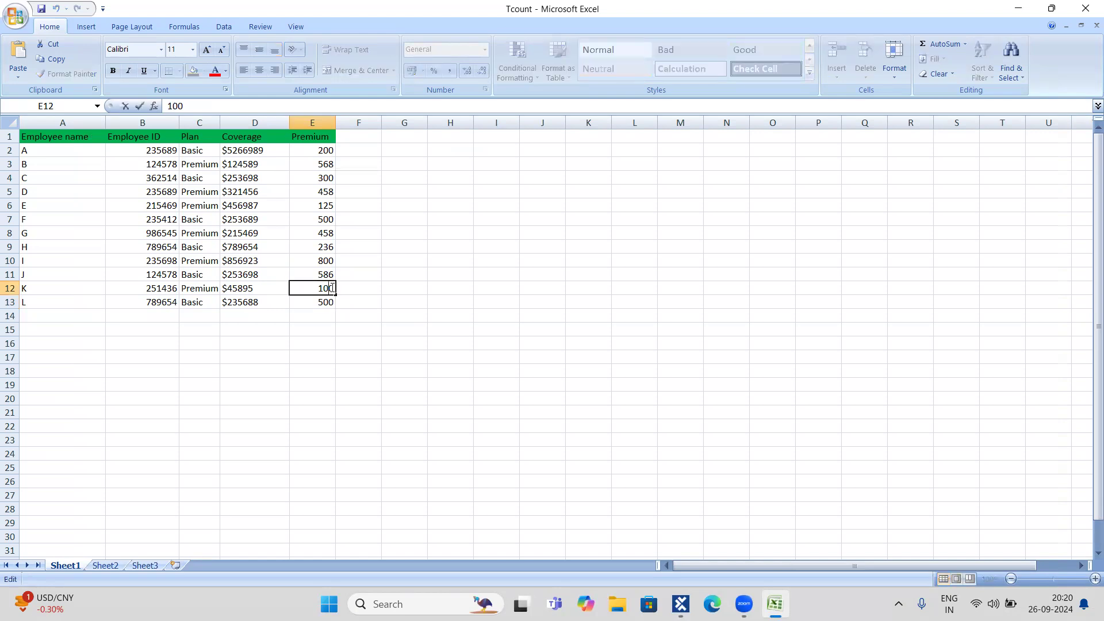
key(BackSpace)
key(BackSpace)
text(69)
key(Escape)
click(1086, 10)
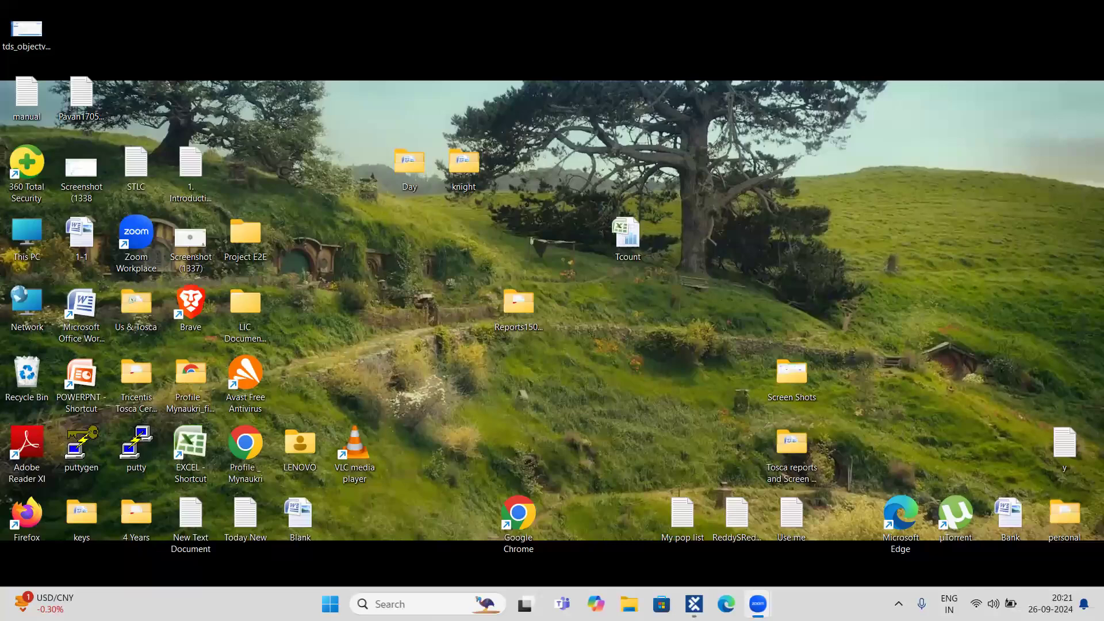
Switch to Tosca Commander and run the whole Excel ops test case in the ScratchBook.
click(696, 603)
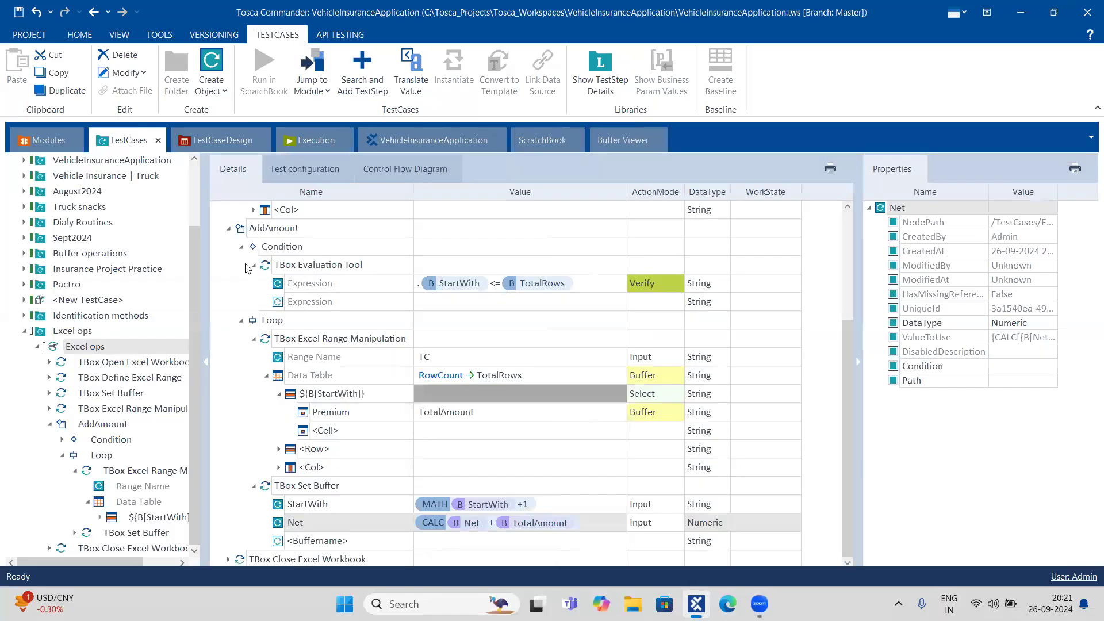
scroll(227, 239, up, 3)
click(227, 214)
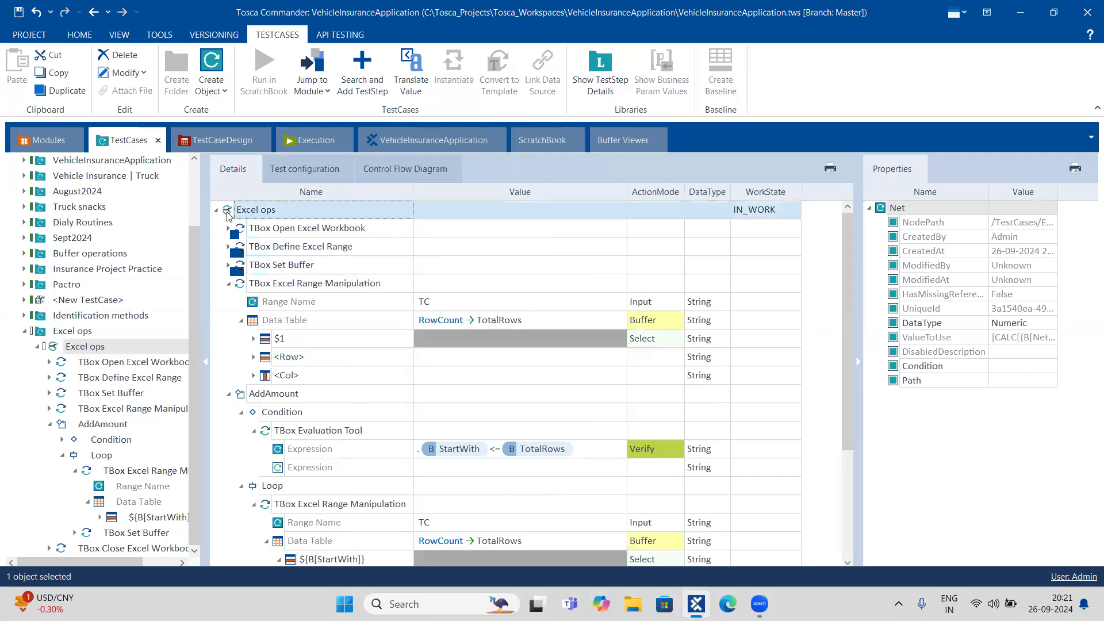
click(276, 68)
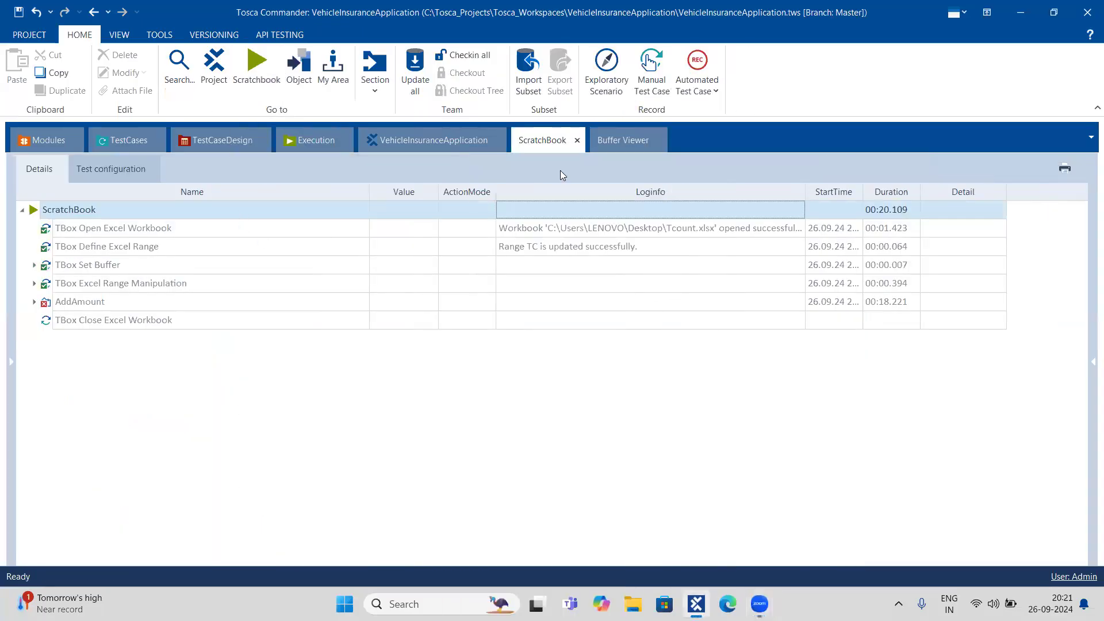
Check the Net buffer's updated value in the Buffer Viewer and switch to the Zoom Meeting window.
click(606, 144)
scroll(556, 450, down, 1)
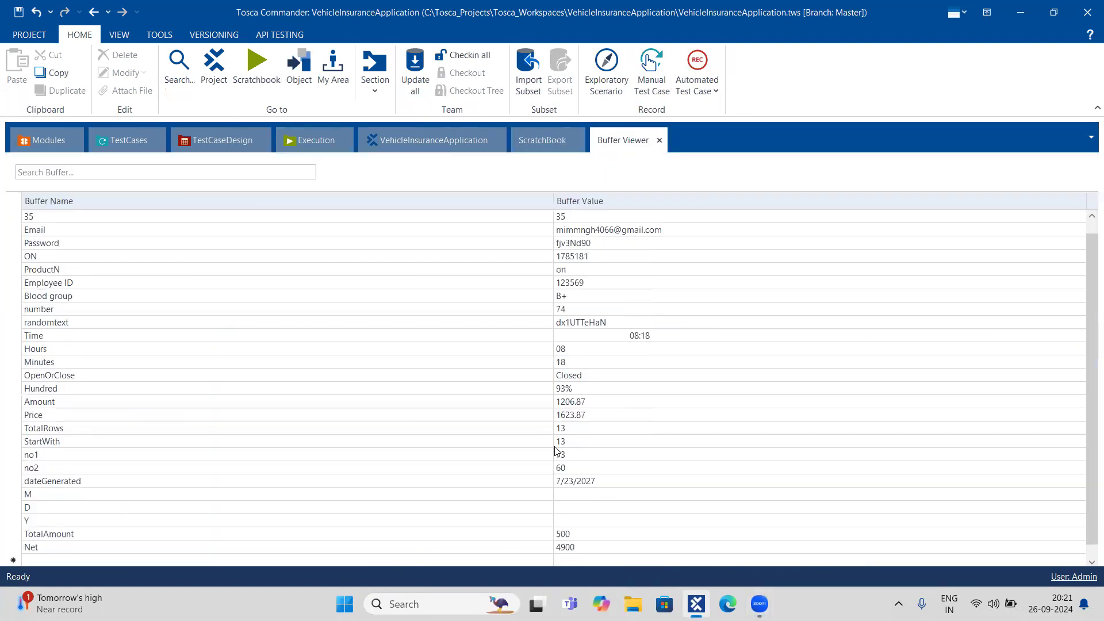
click(596, 550)
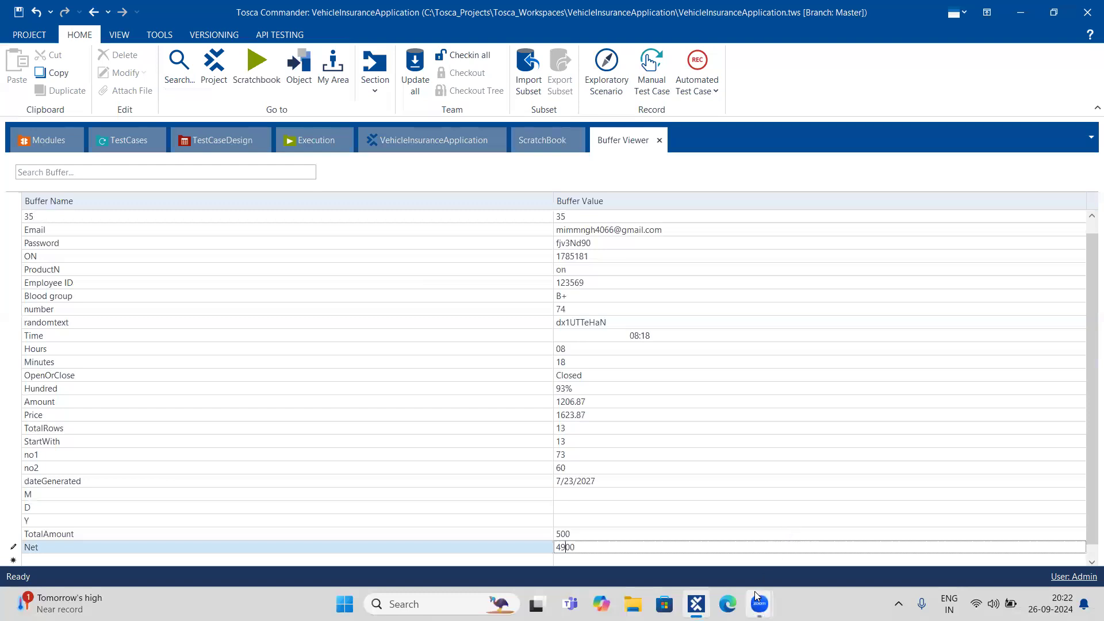
mouse_move(755, 598)
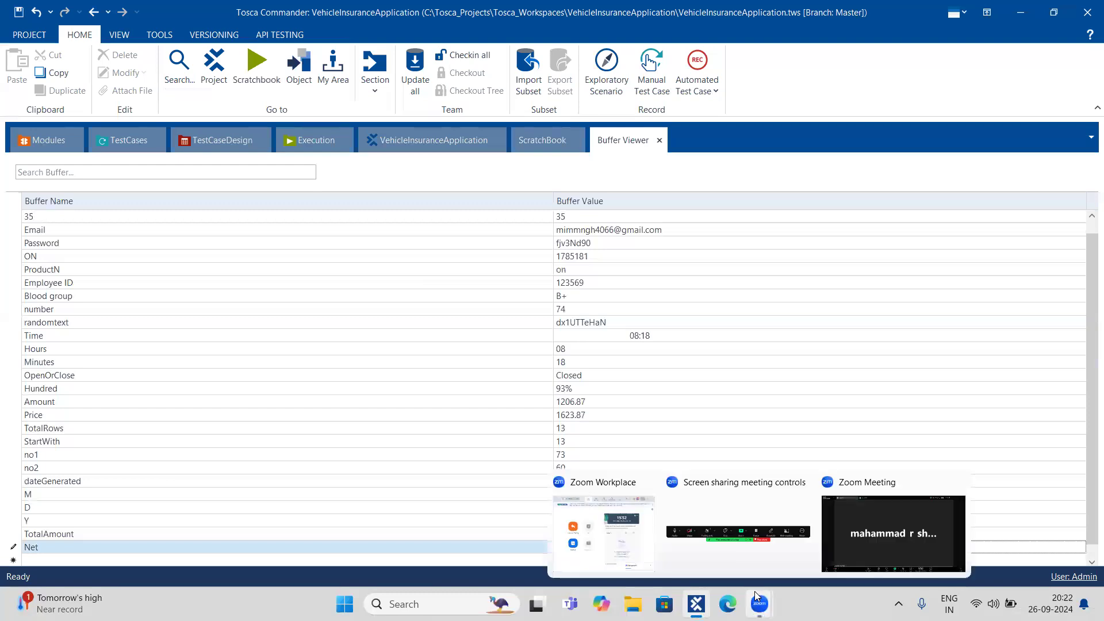
click(879, 532)
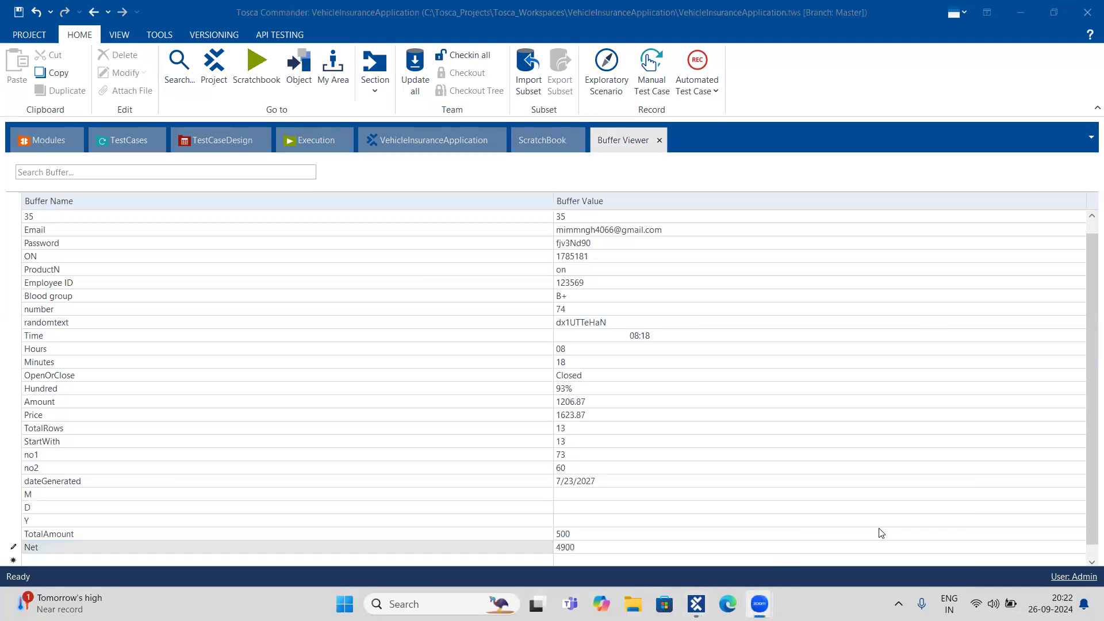